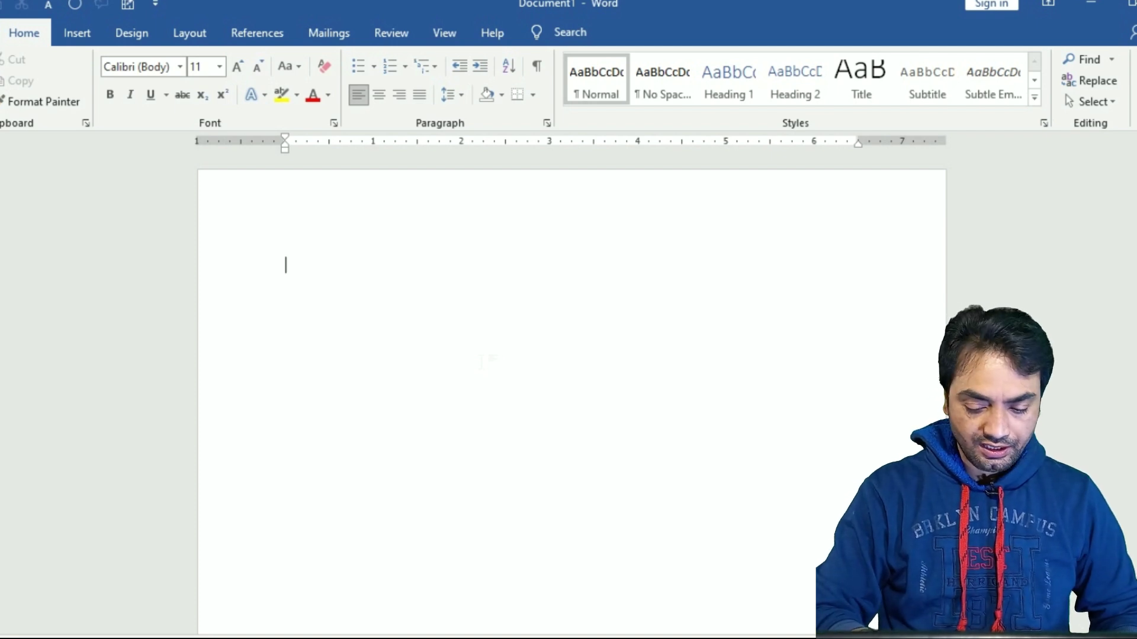
Generate five sample paragraphs with =rand() and select all the text
{"action": "type", "text": "=rand("}
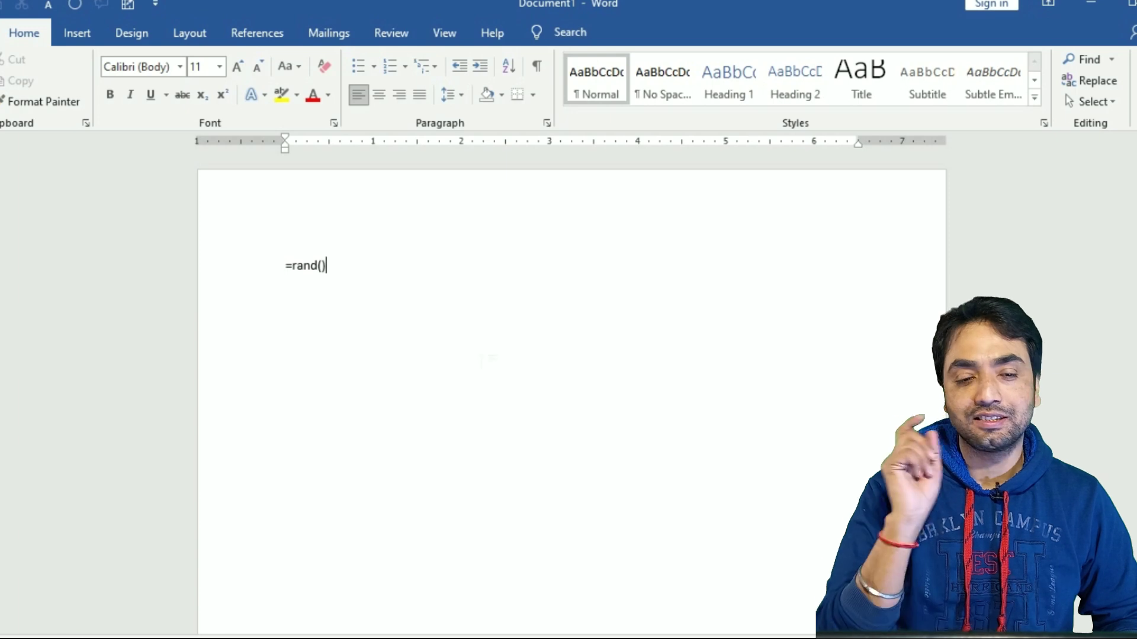
{"action": "key", "text": "Return"}
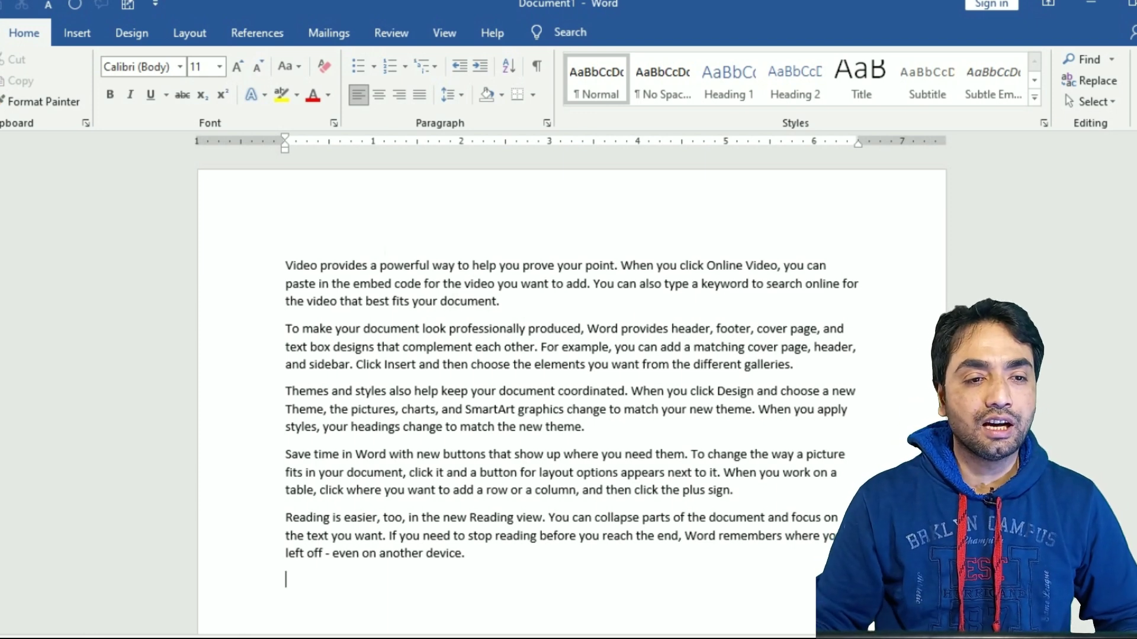
{"action": "key", "text": "ctrl+a"}
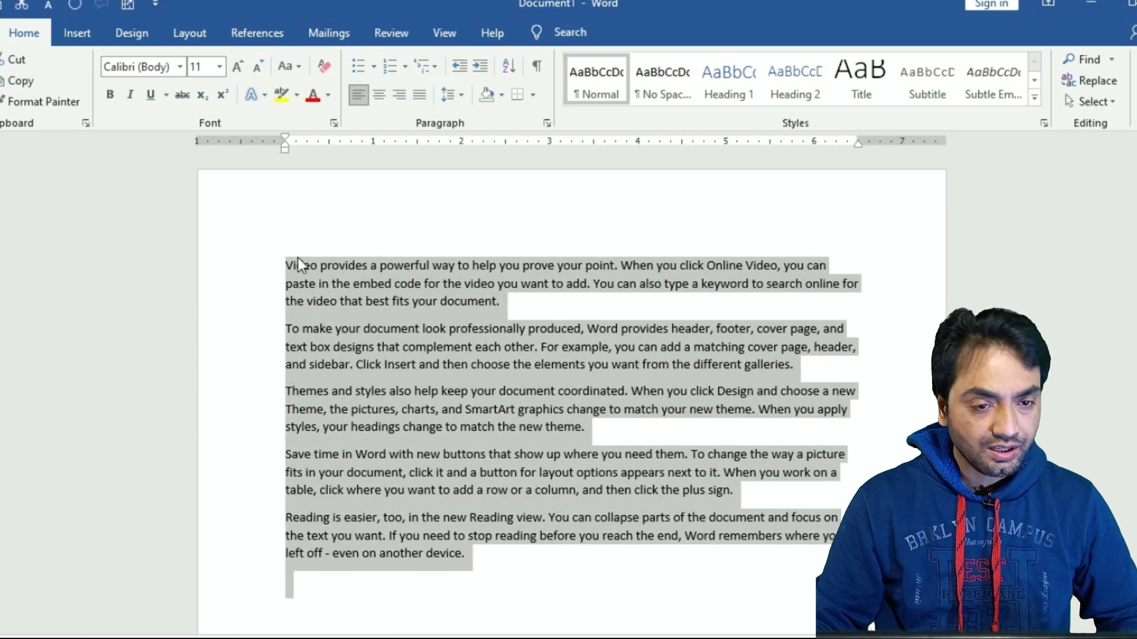
Apply bold, italic and underline to all the text, then remove all three again
{"action": "key", "text": "ctrl+b"}
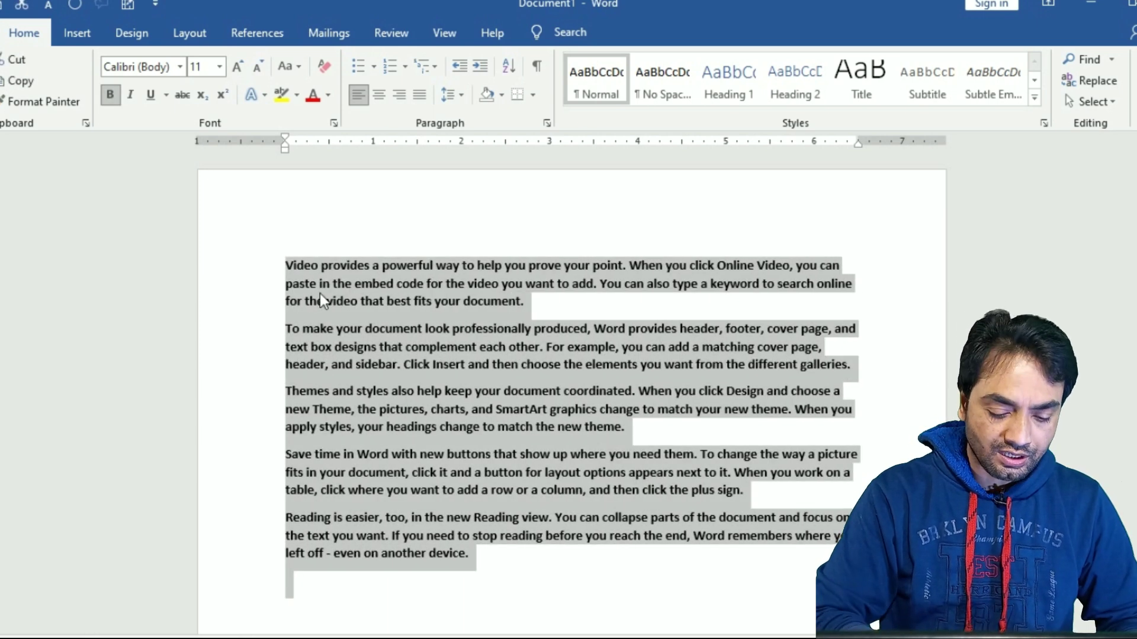
{"action": "key", "text": "ctrl+i"}
{"action": "key", "text": "ctrl+u"}
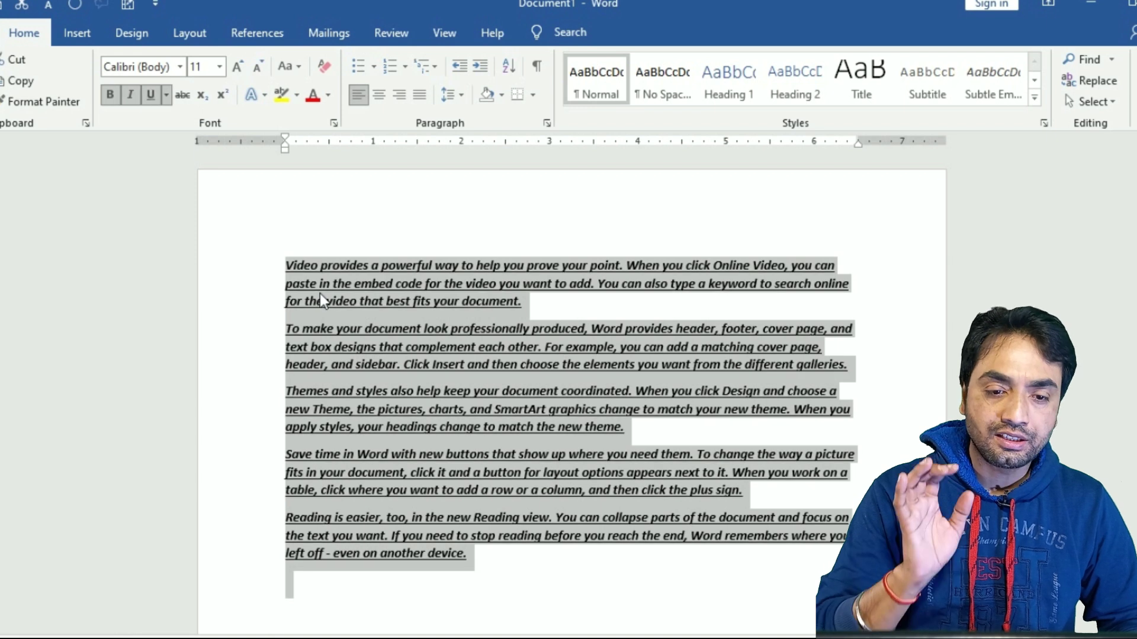
{"action": "key", "text": "ctrl+u"}
{"action": "key", "text": "ctrl+i"}
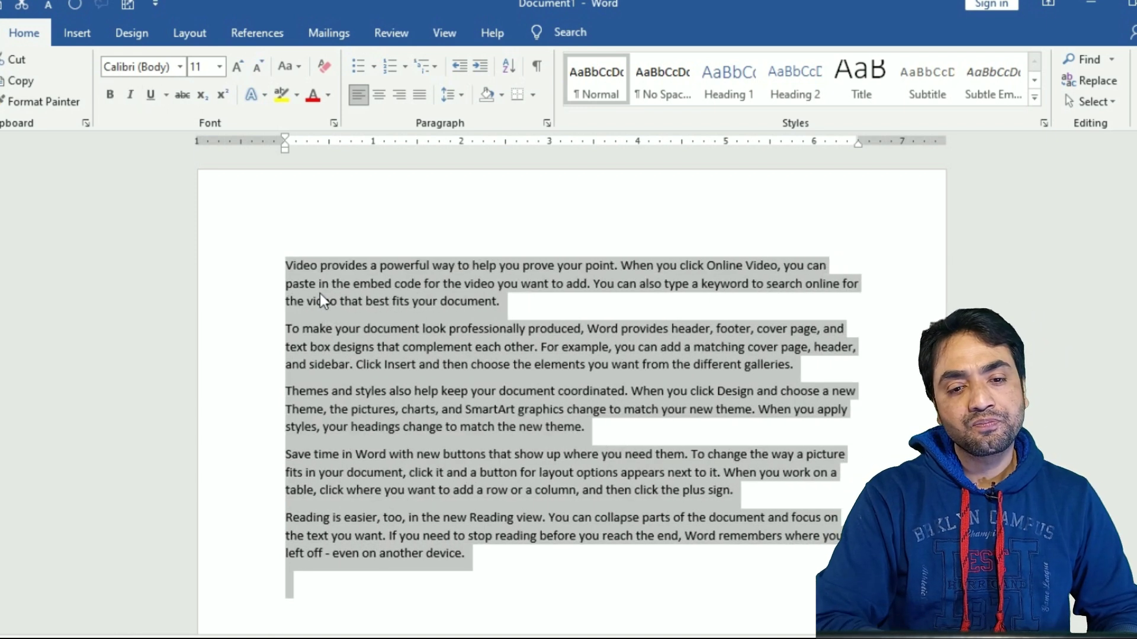
{"action": "key", "text": "ctrl+b"}
Reselect the whole document and bring up the Change Case options
{"action": "left_click", "coordinate": [348, 454]}
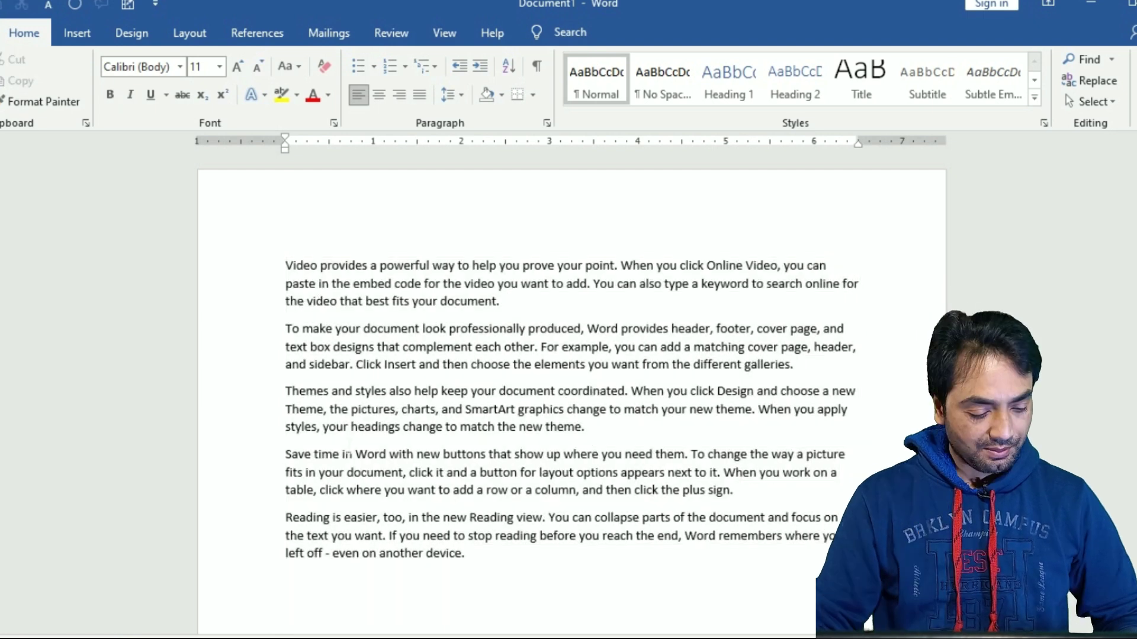
{"action": "key", "text": "ctrl+a"}
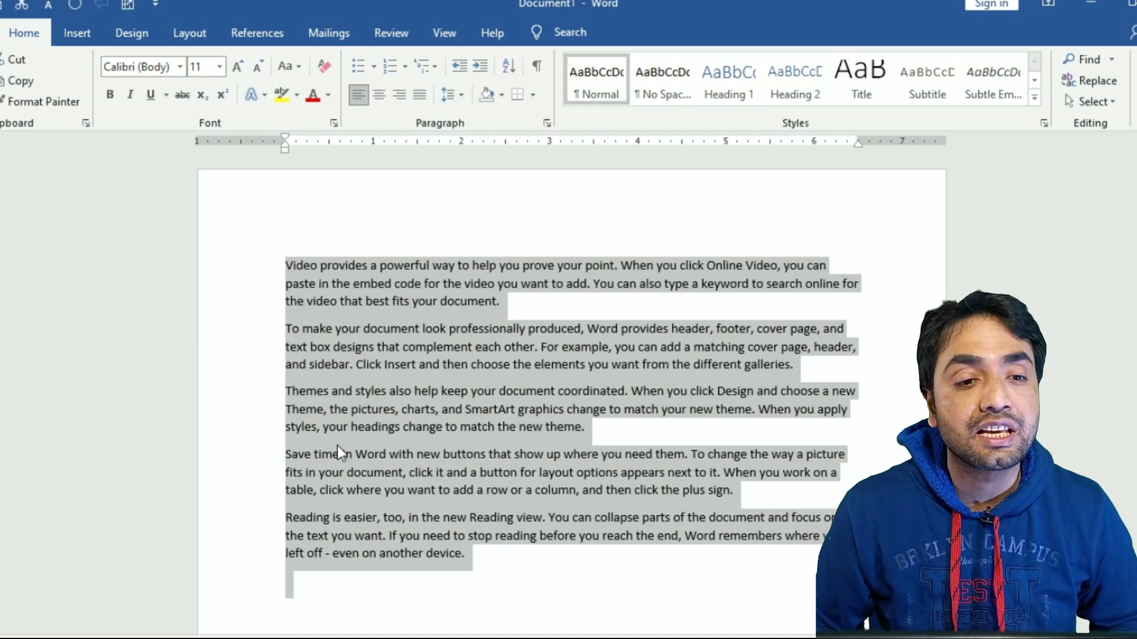
{"action": "left_click", "coordinate": [298, 66]}
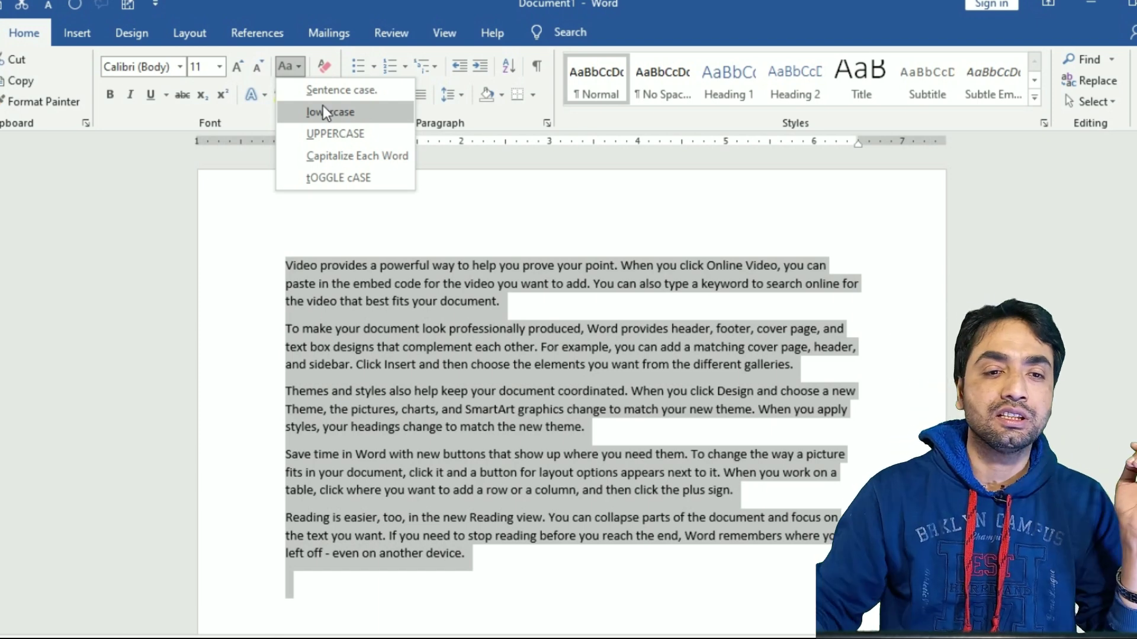
Convert all the text to lowercase, then to UPPERCASE, and reselect it
{"action": "left_click", "coordinate": [343, 116]}
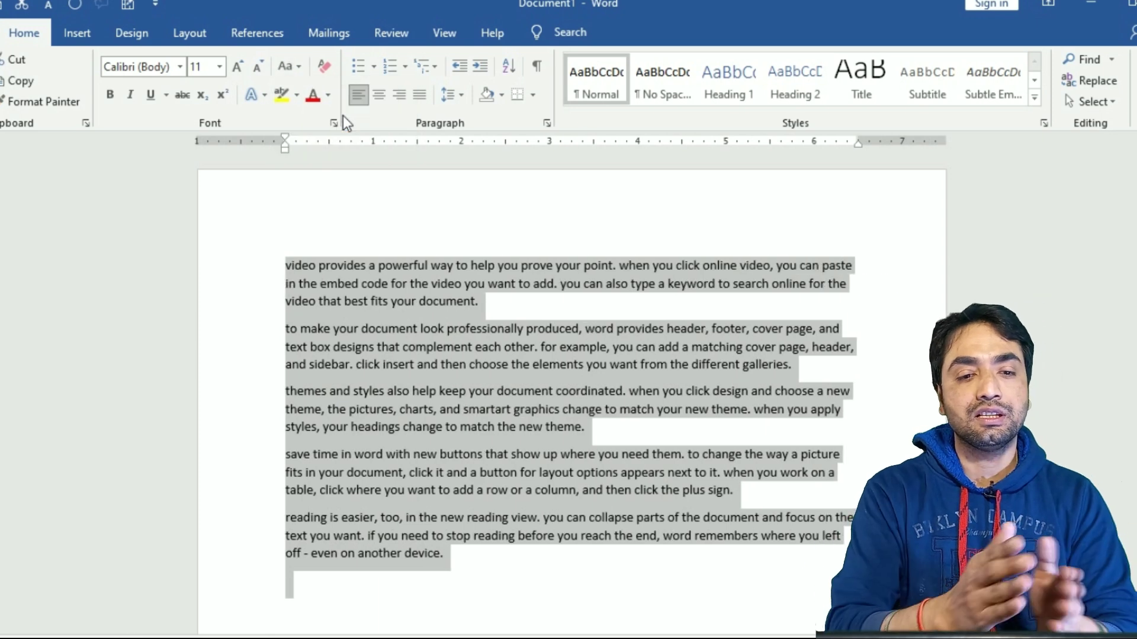
{"action": "left_click", "coordinate": [299, 66]}
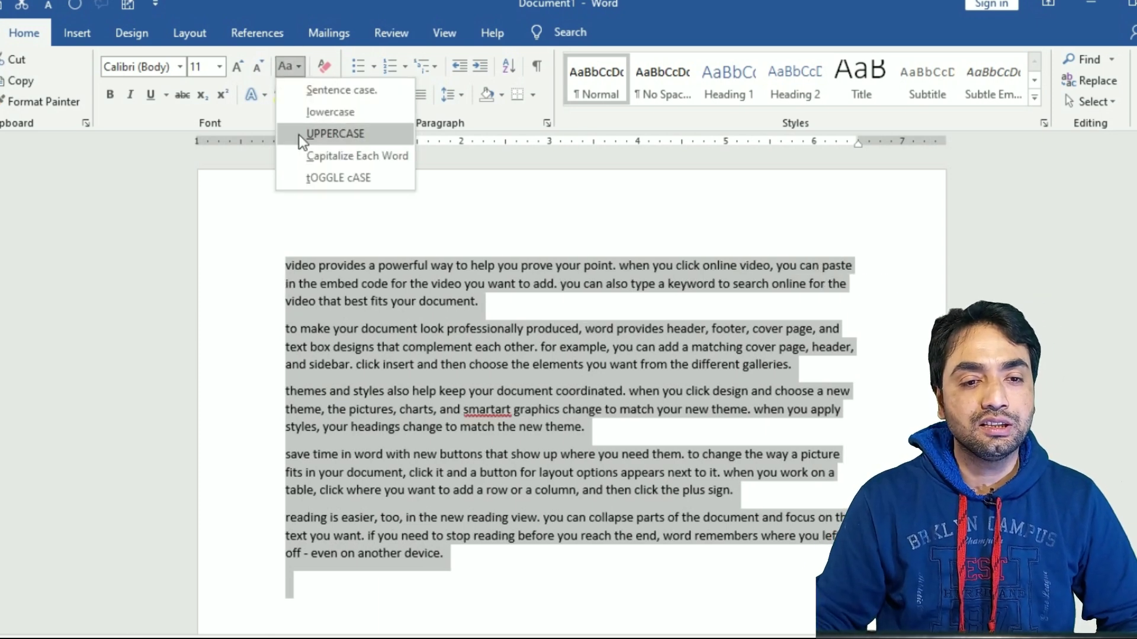
{"action": "left_click", "coordinate": [307, 137]}
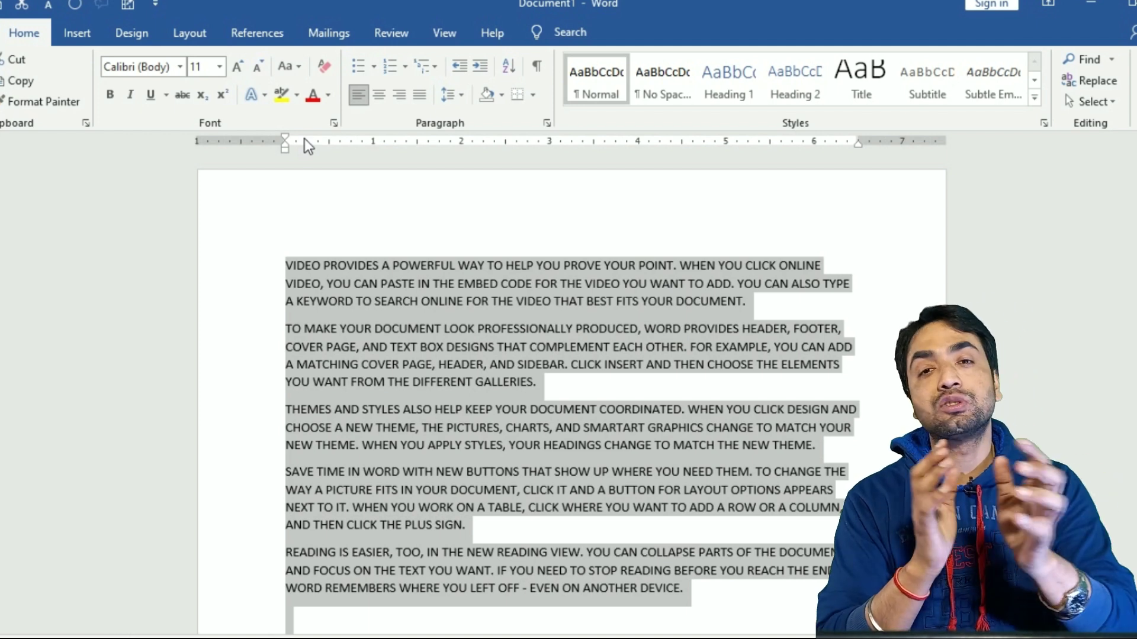
{"action": "key", "text": "Right"}
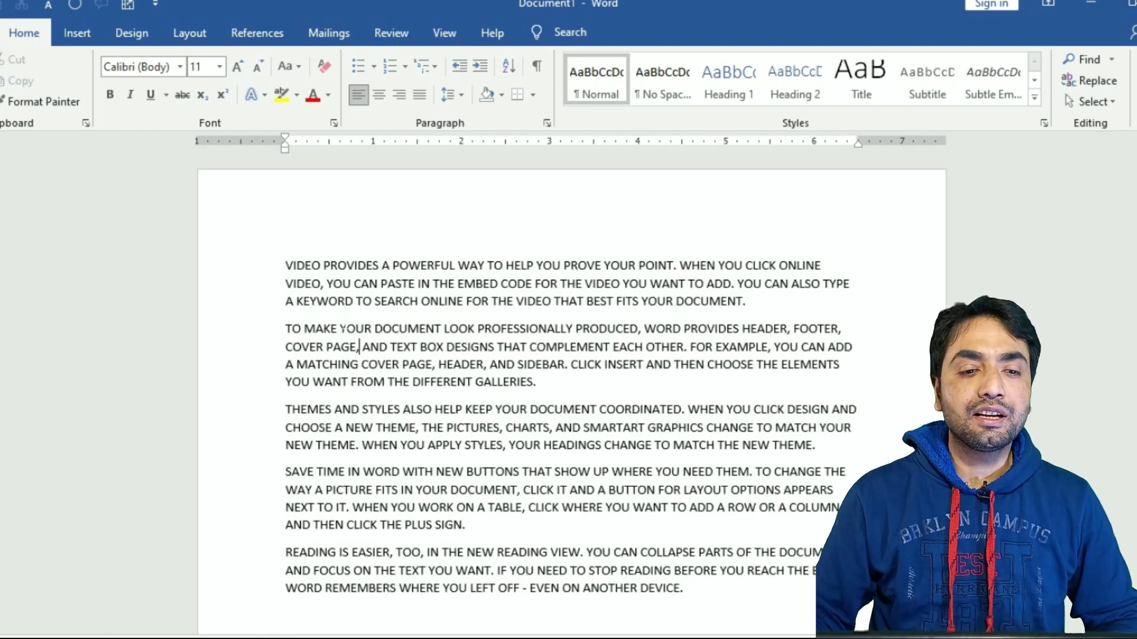
{"action": "key", "text": "ctrl+a"}
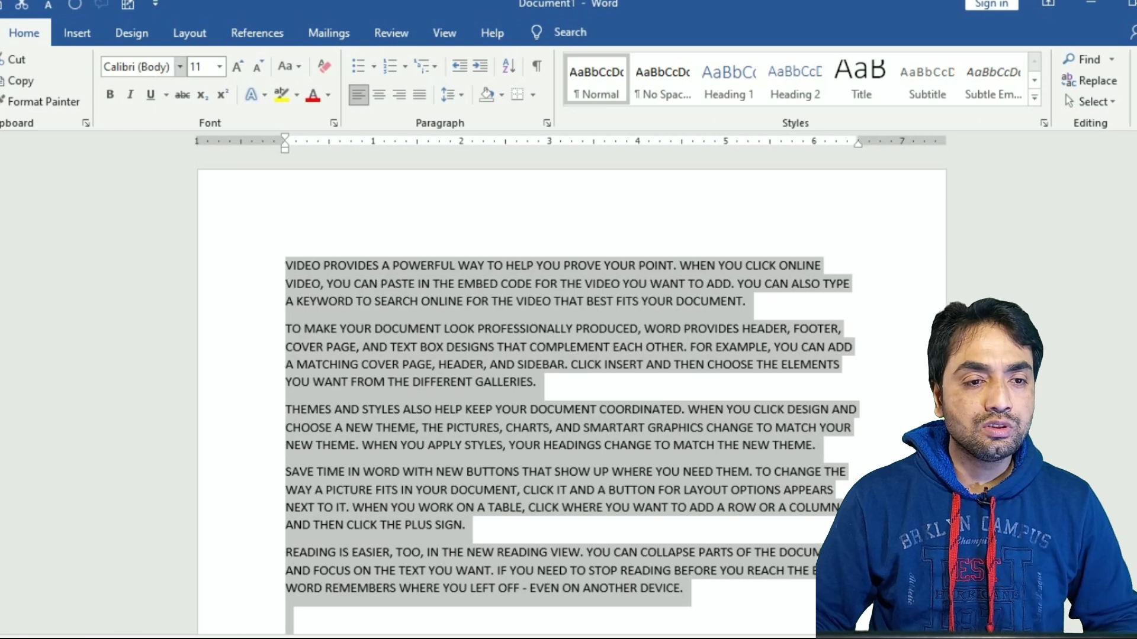
Make the text italic 16 pt Arial Black, then clear it back to plain Calibri 11
{"action": "left_click", "coordinate": [130, 97]}
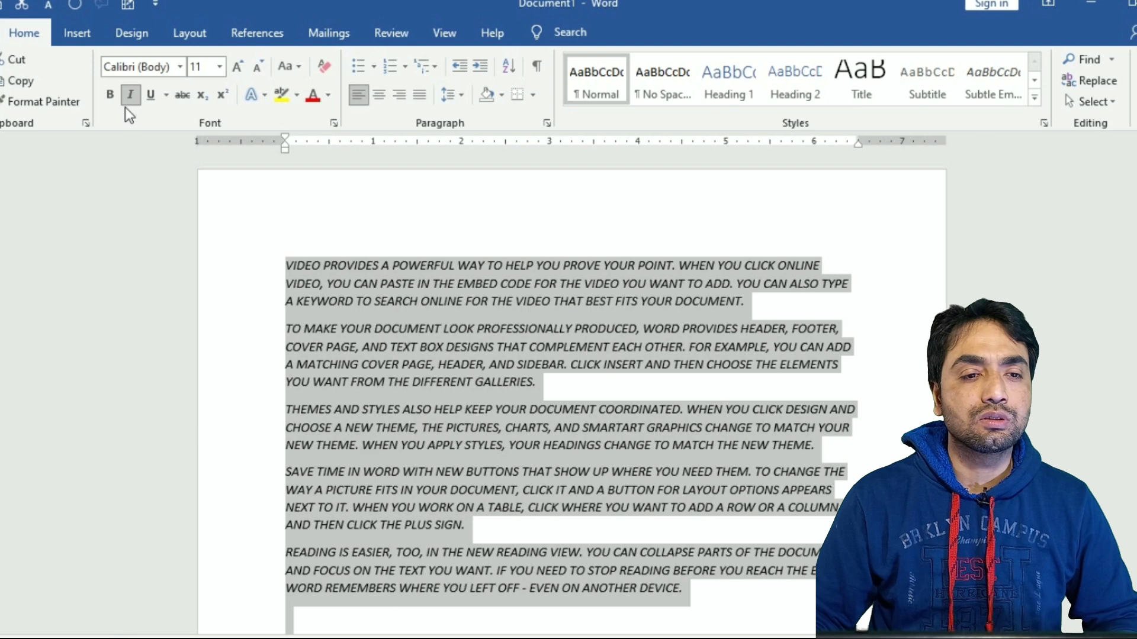
{"action": "left_click", "coordinate": [219, 67]}
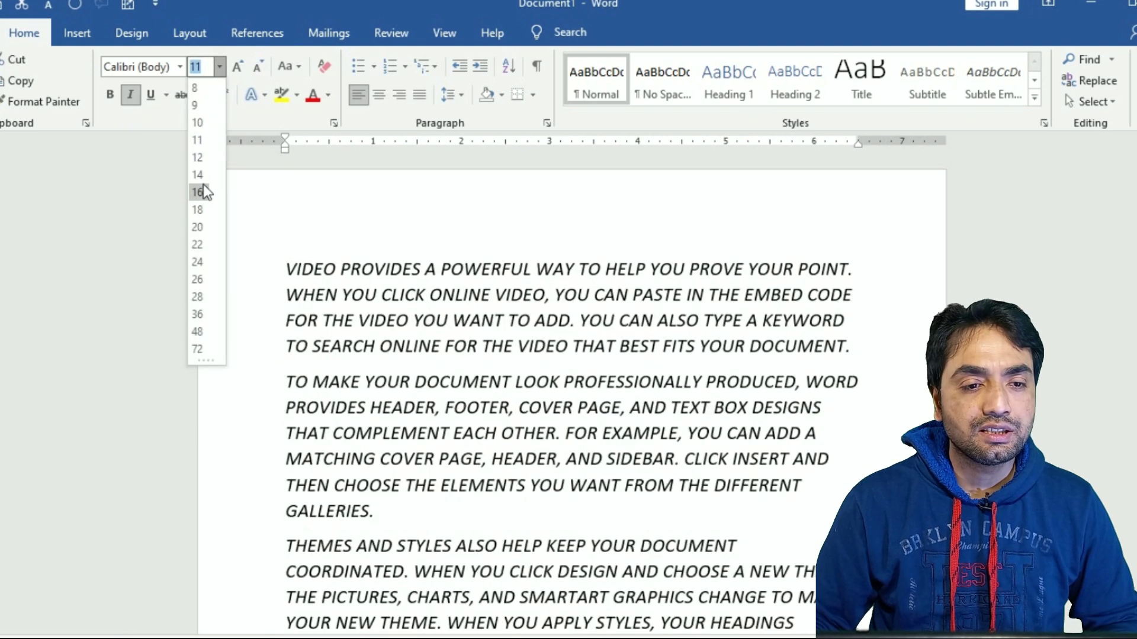
{"action": "left_click", "coordinate": [204, 184]}
{"action": "left_click", "coordinate": [179, 66]}
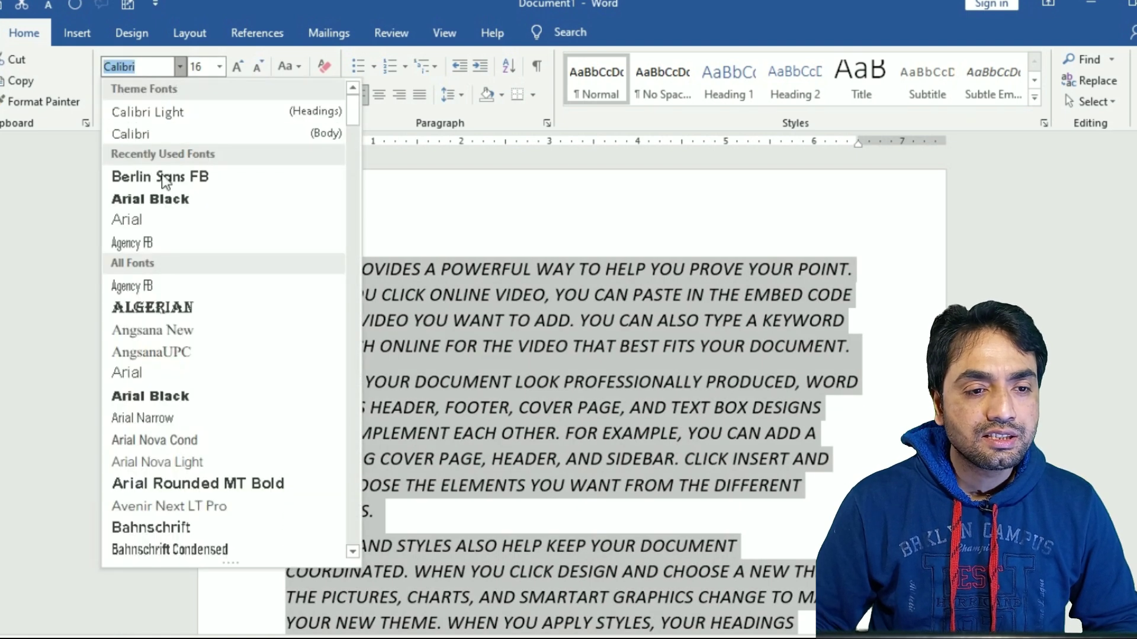
{"action": "left_click", "coordinate": [161, 194]}
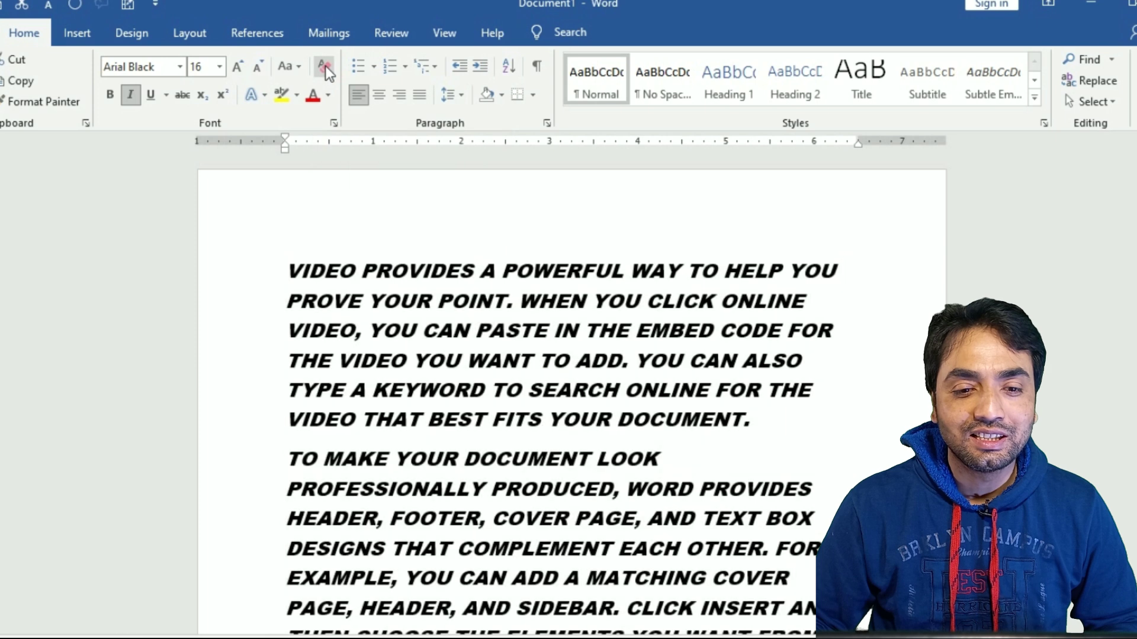
{"action": "left_click", "coordinate": [325, 65]}
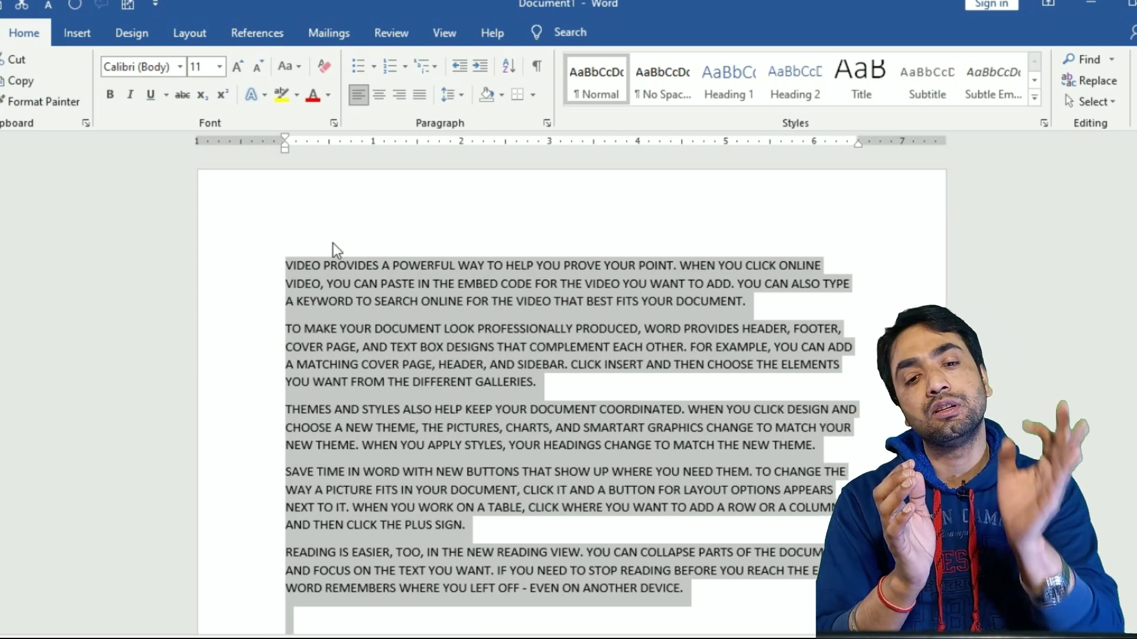
{"action": "left_click", "coordinate": [330, 264]}
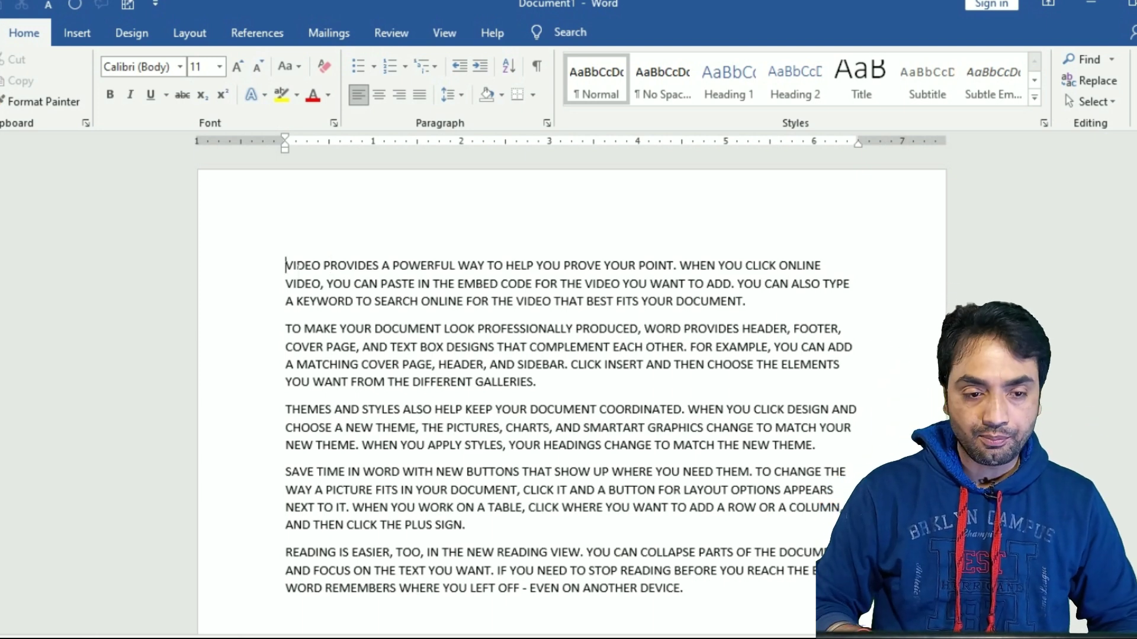
Add a centered 'RESUME' heading on new lines above the sample text
{"action": "key", "text": "Return"}
{"action": "key", "text": "Return"}
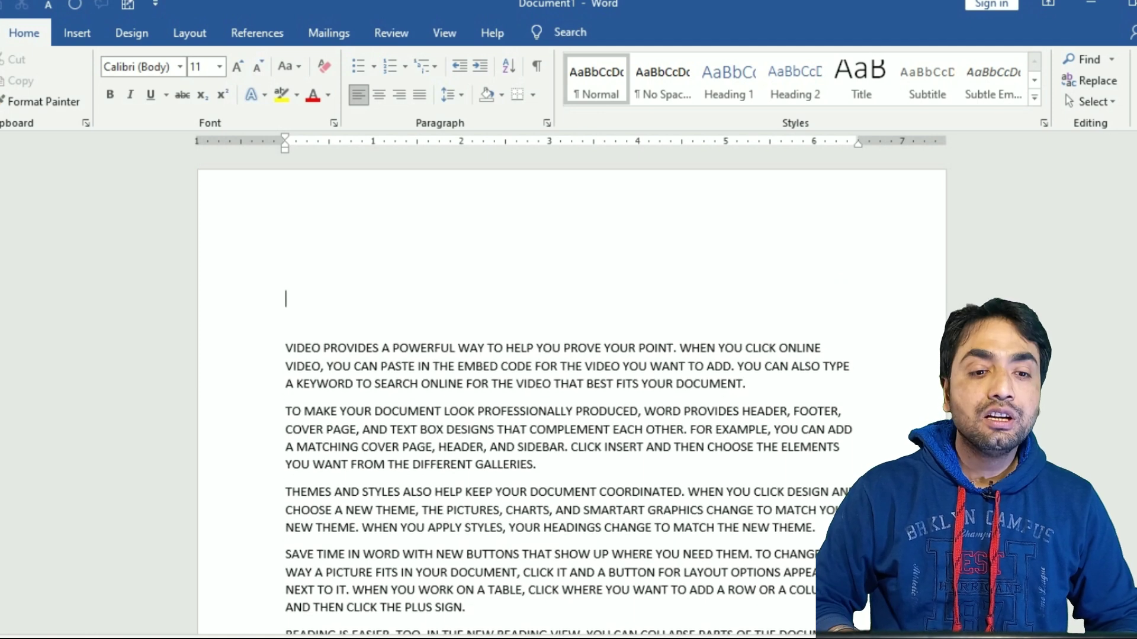
{"action": "key", "text": "Return"}
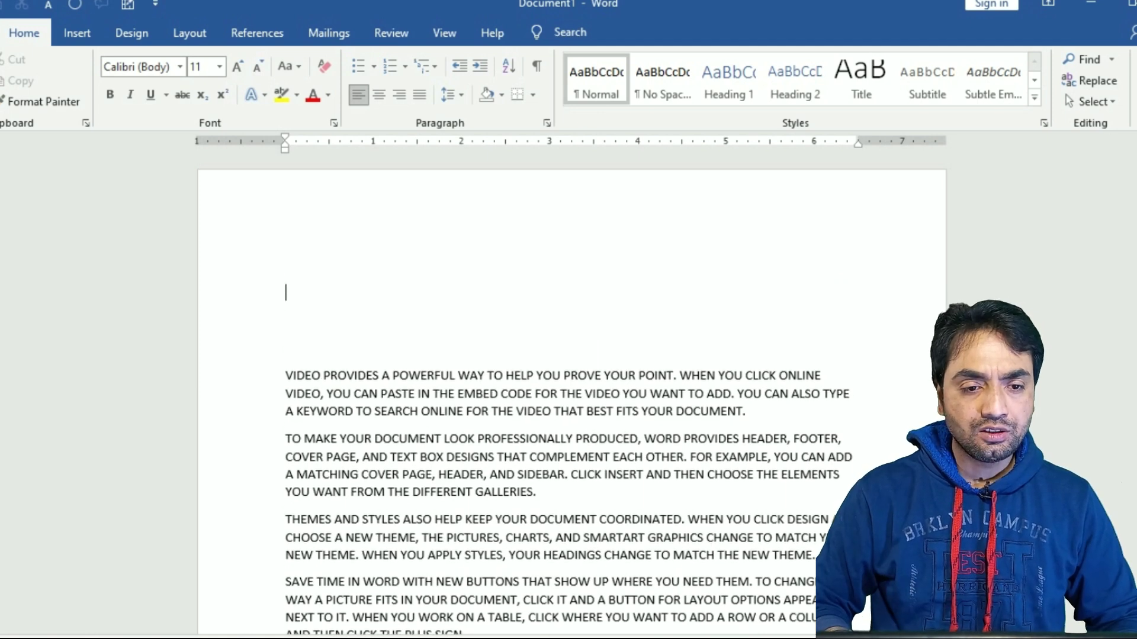
{"action": "type", "text": "RESUME"}
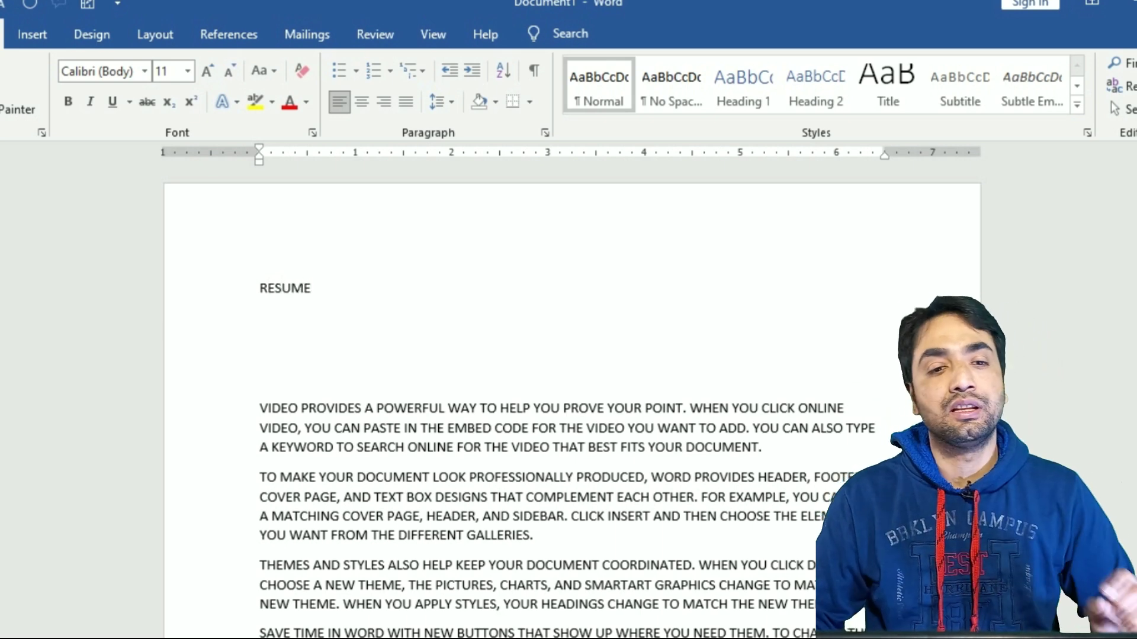
{"action": "left_click", "coordinate": [359, 107]}
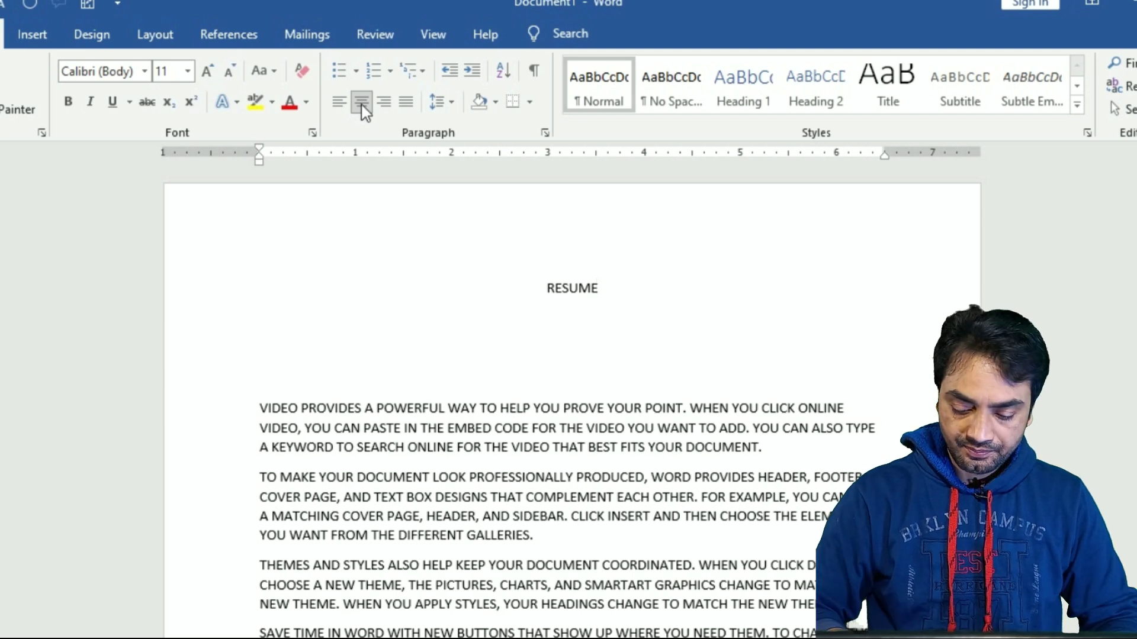
Right-align the NAME line below it, then return it to the left margin
{"action": "key", "text": "Return"}
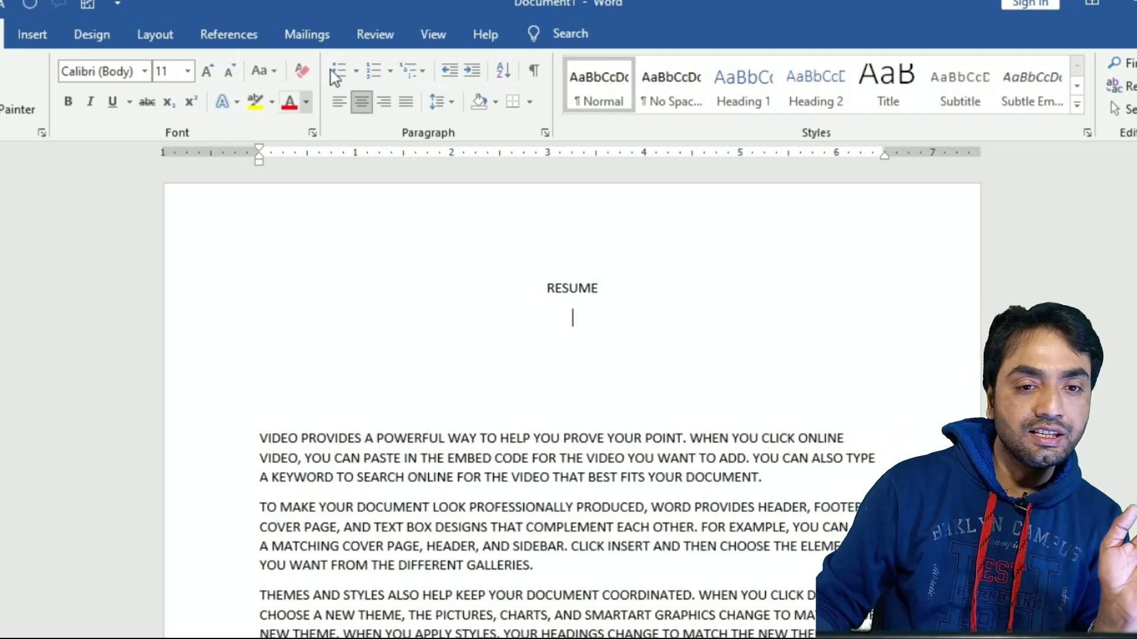
{"action": "left_click", "coordinate": [339, 102]}
{"action": "type", "text": "NAME"}
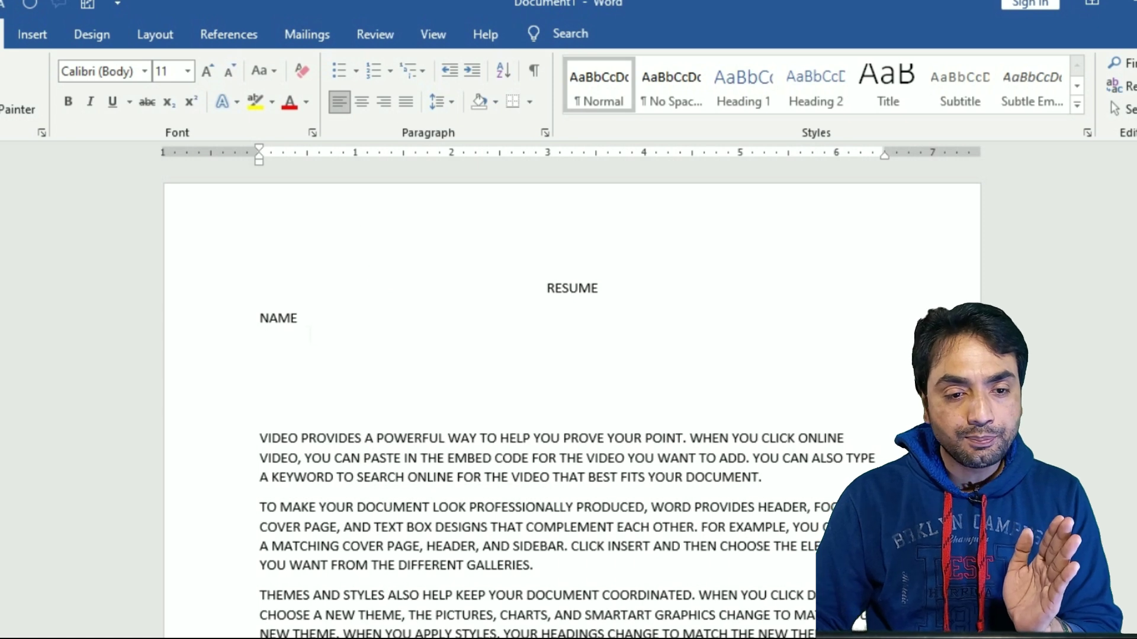
{"action": "left_click", "coordinate": [383, 102]}
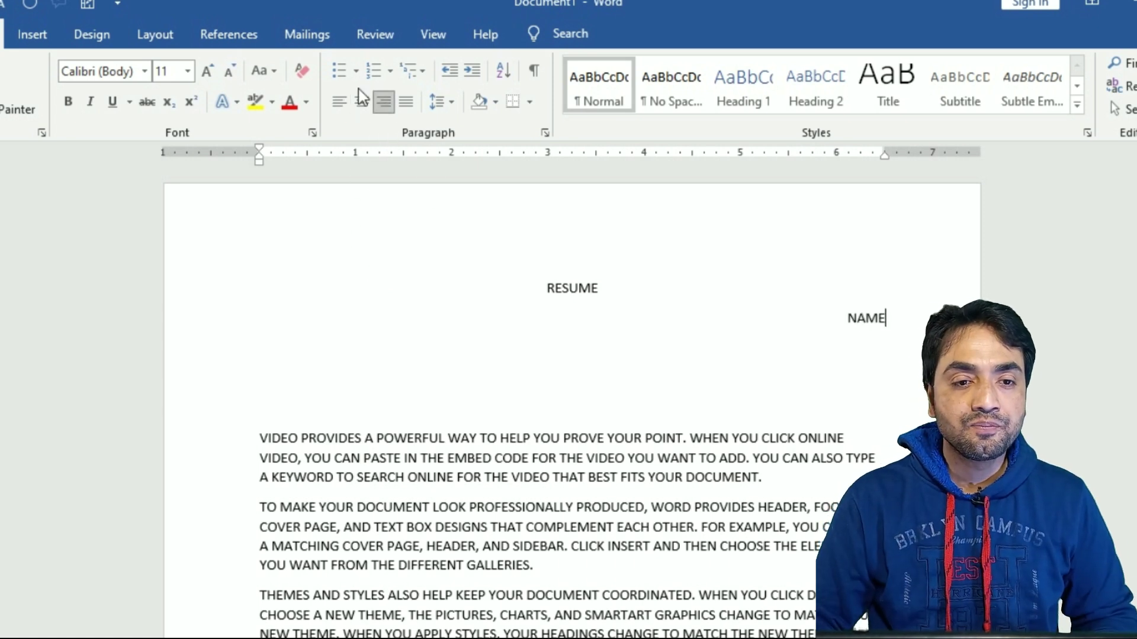
{"action": "left_click", "coordinate": [337, 102]}
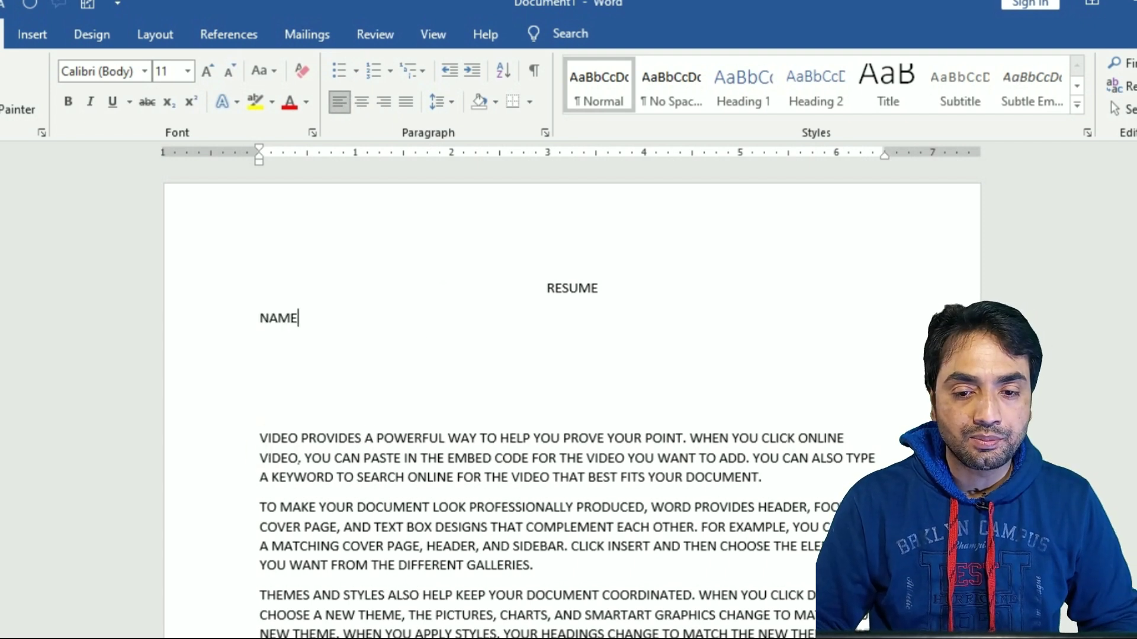
{"action": "left_click_drag", "start_coordinate": [261, 438], "coordinate": [767, 478]}
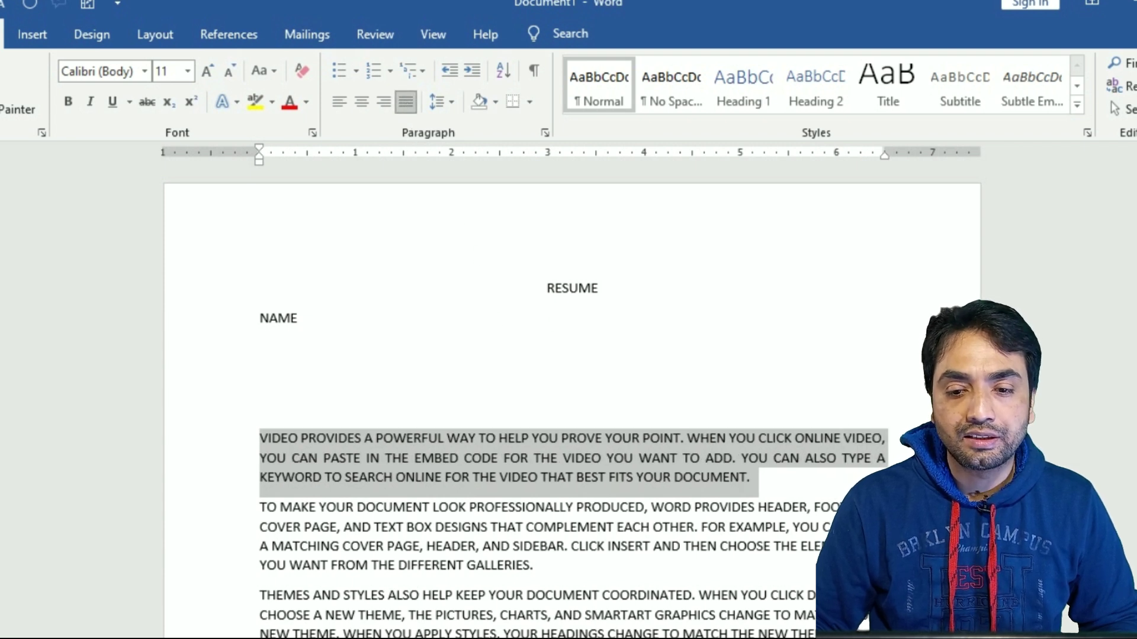
Left-align the first paragraph, then justify the first three body paragraphs
{"action": "key", "text": "ctrl+l"}
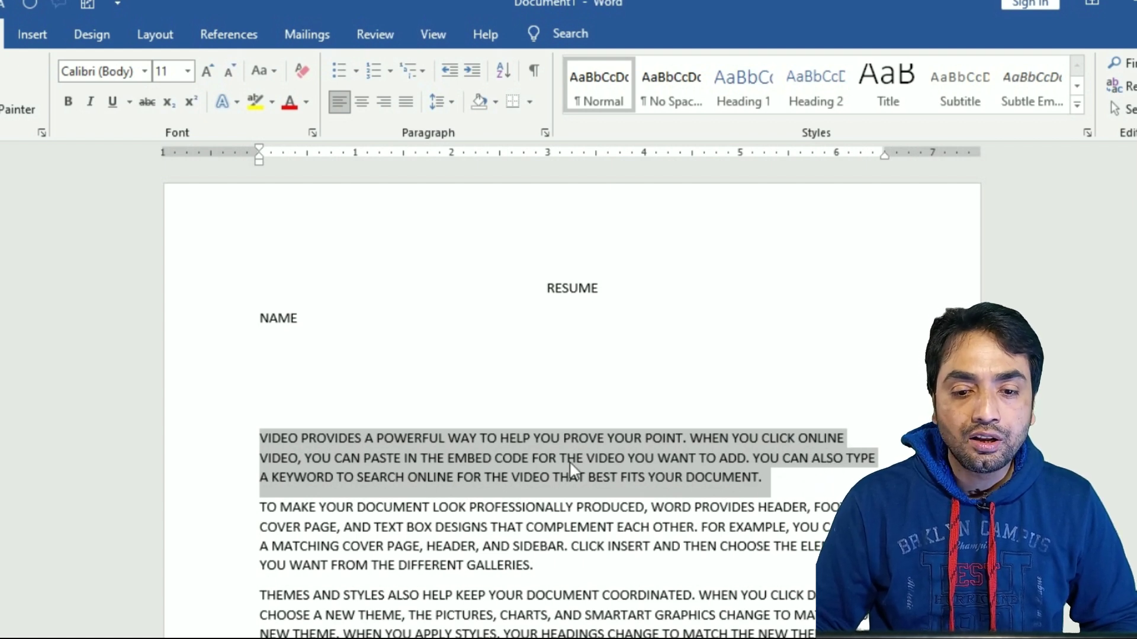
{"action": "left_click", "coordinate": [338, 477]}
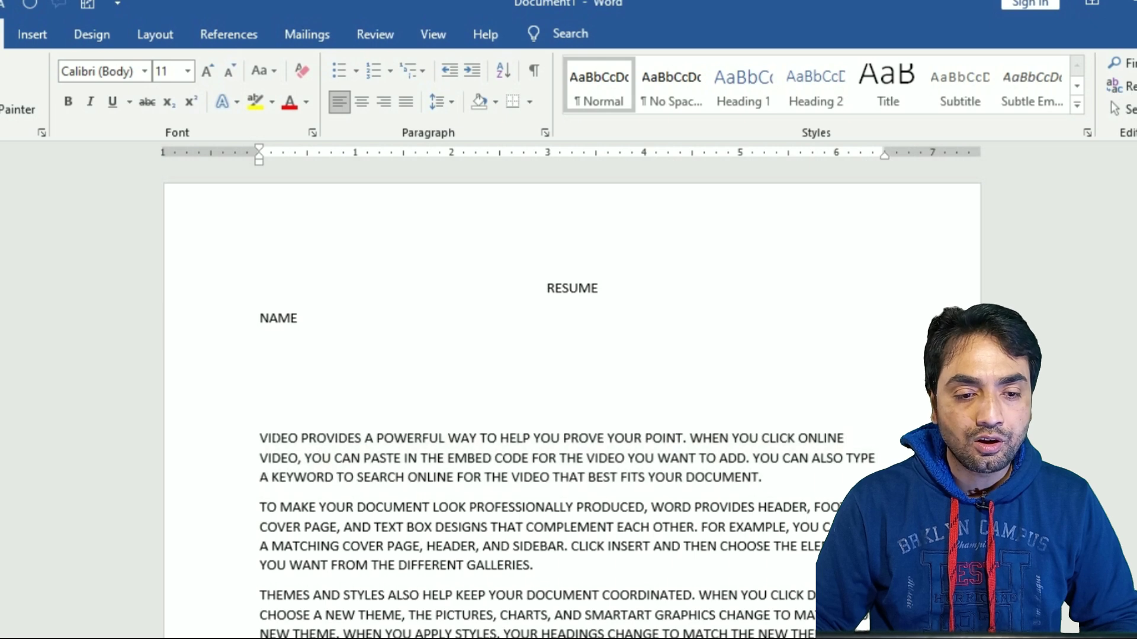
{"action": "left_click_drag", "start_coordinate": [260, 438], "coordinate": [533, 636]}
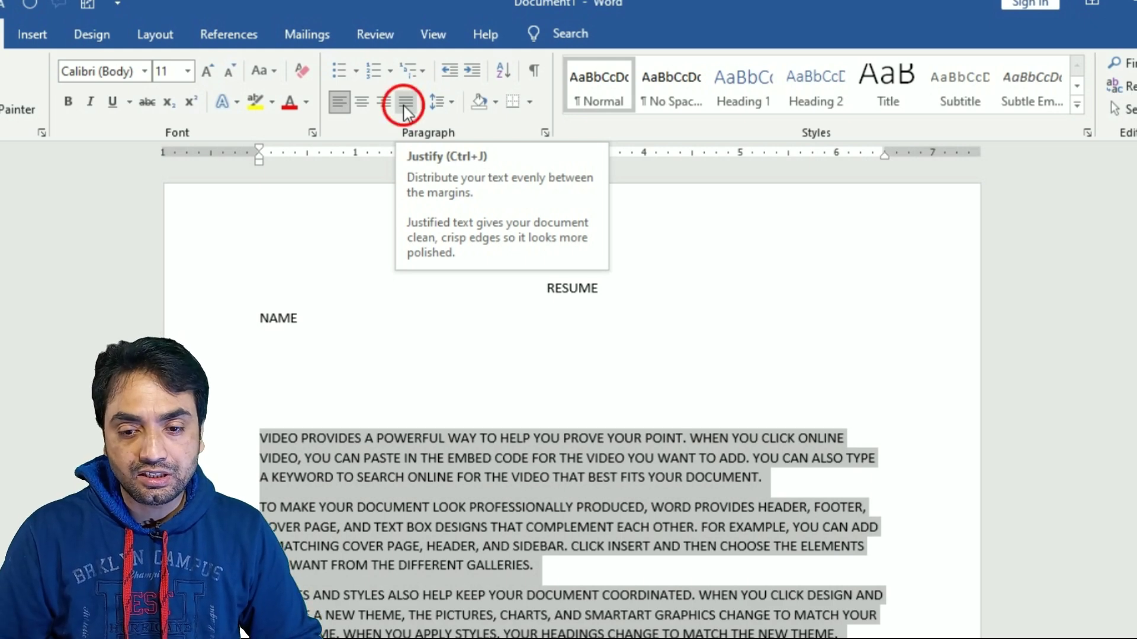
{"action": "left_click", "coordinate": [407, 104]}
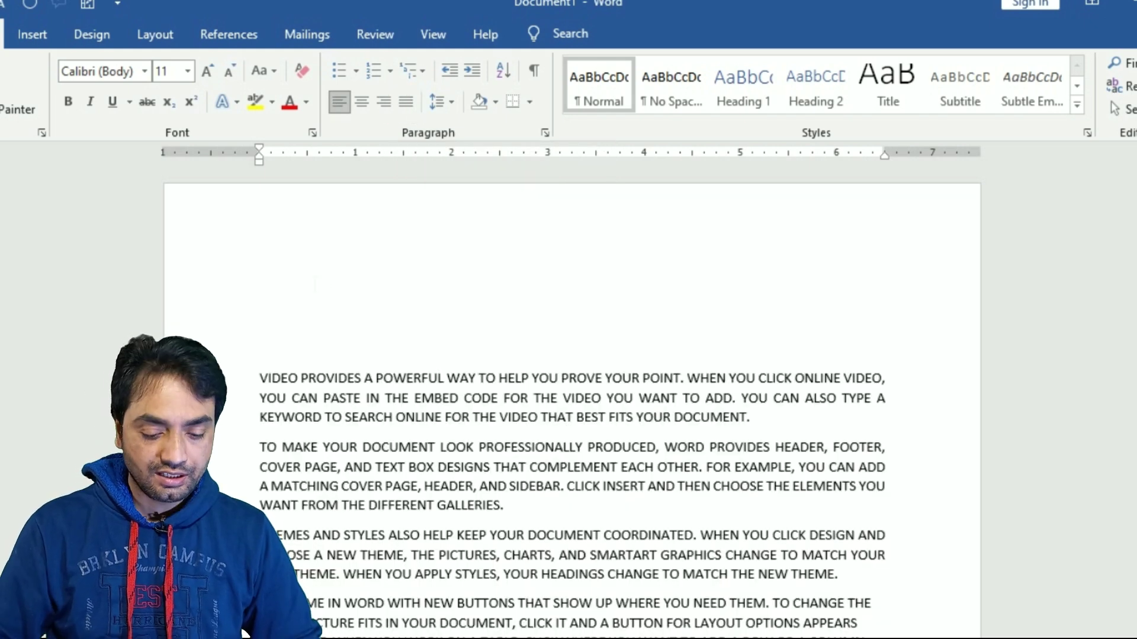
Create a round-bulleted list of INDIA, AUS and AFGAN
{"action": "left_click", "coordinate": [356, 74]}
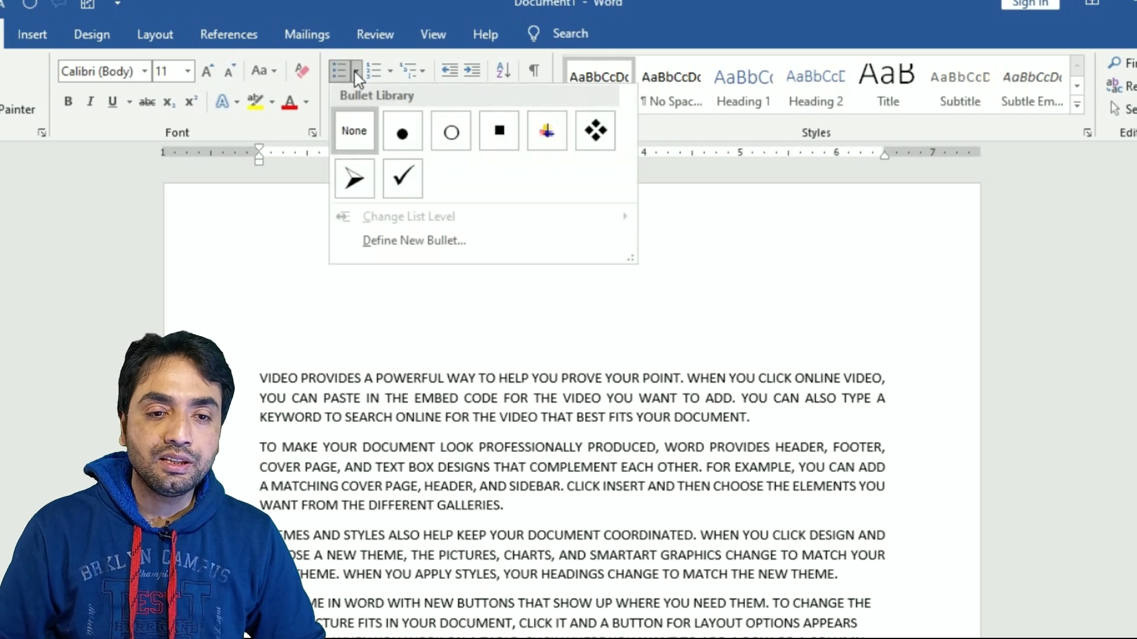
{"action": "left_click", "coordinate": [400, 136]}
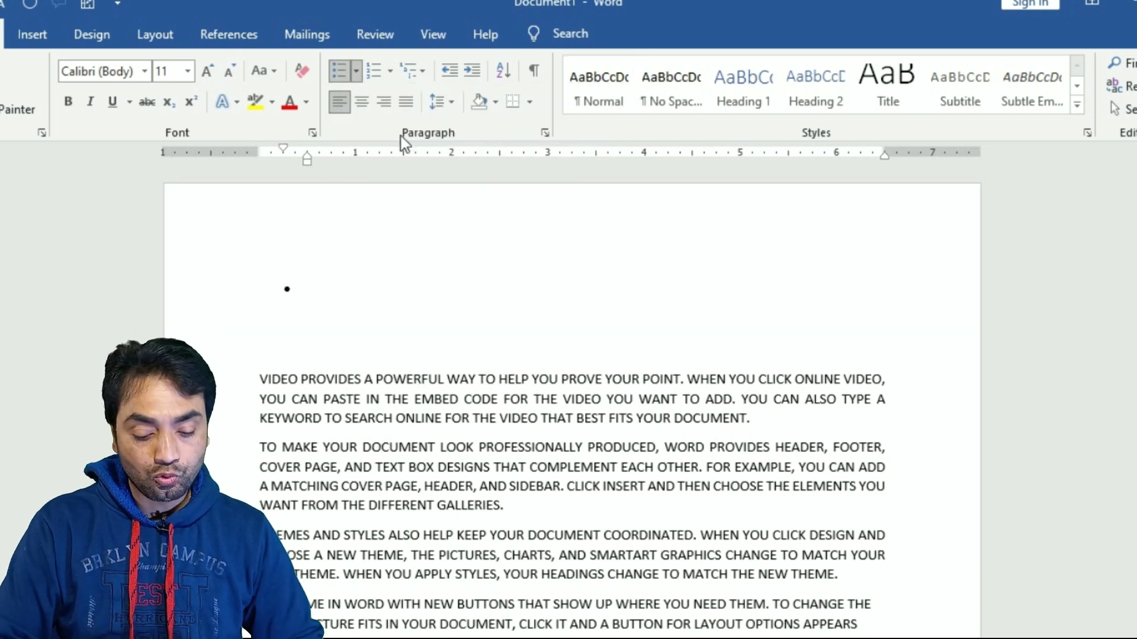
{"action": "type", "text": "INDIA"}
{"action": "key", "text": "Return"}
{"action": "type", "text": "A"}
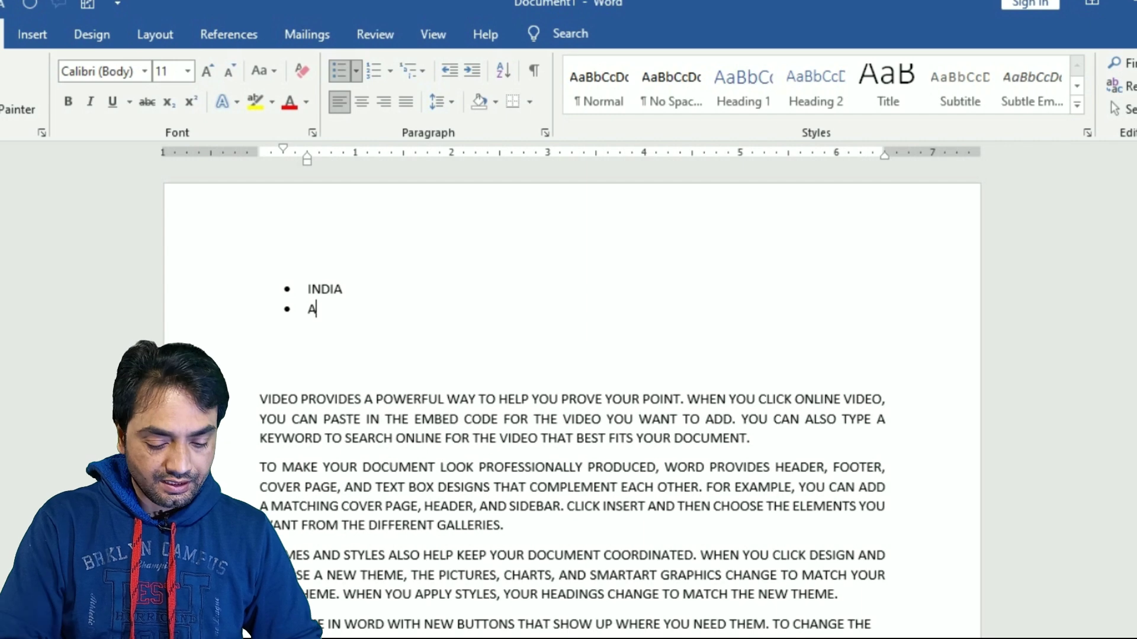
{"action": "type", "text": "US"}
{"action": "key", "text": "Return"}
{"action": "type", "text": "AFGAN"}
{"action": "key", "text": "Return"}
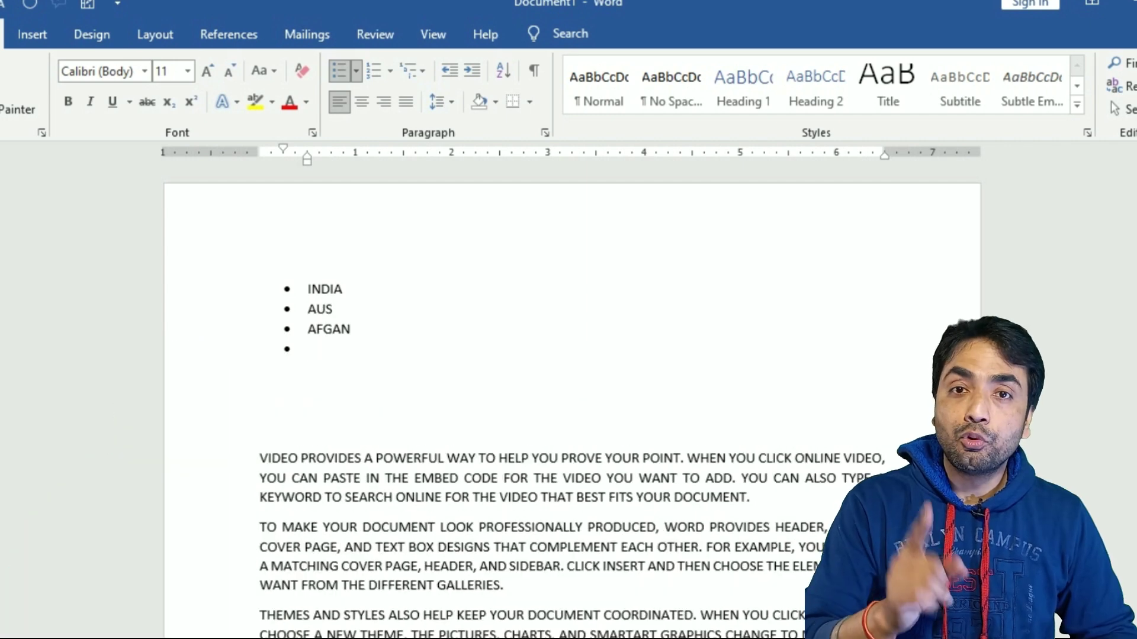
{"action": "key", "text": "Return"}
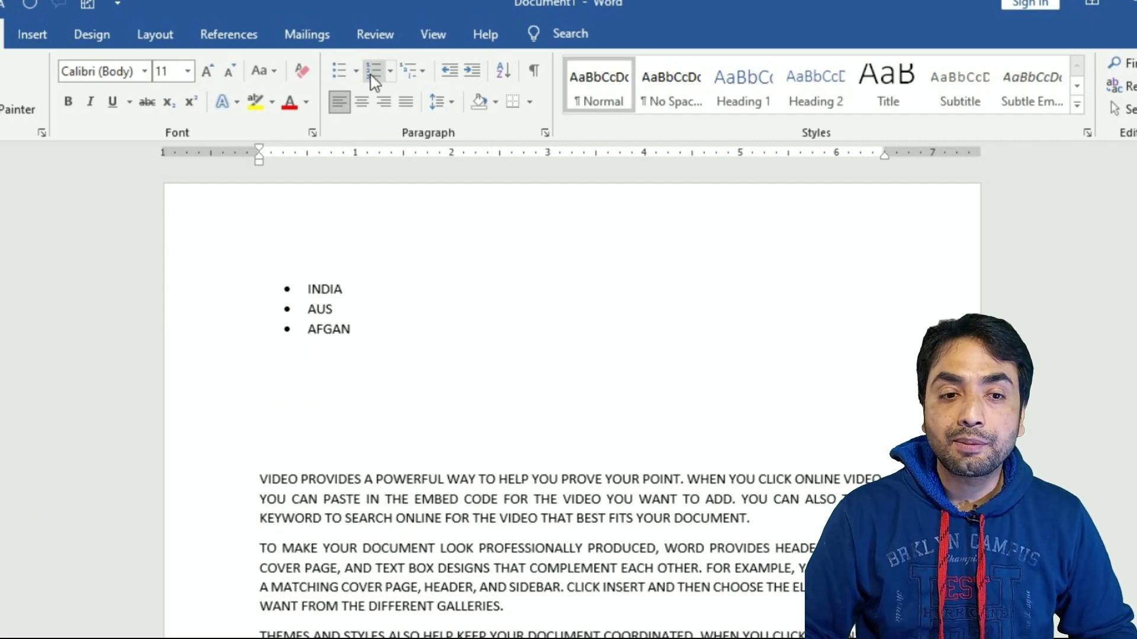
Add a numbered list containing A, B, C and D
{"action": "left_click", "coordinate": [373, 71]}
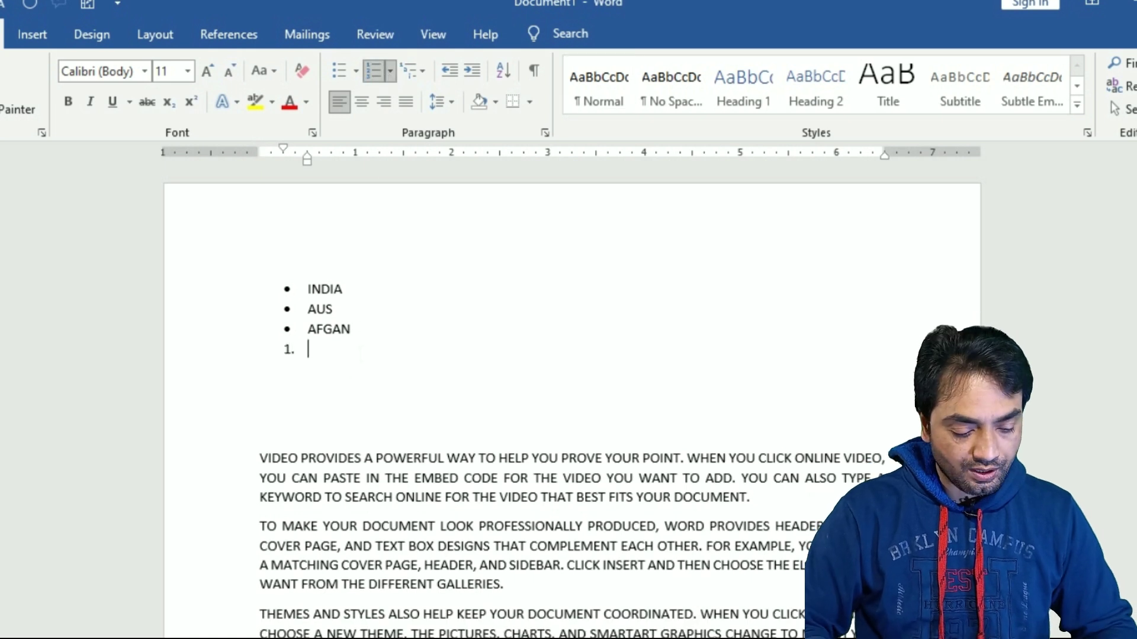
{"action": "type", "text": "A B C D"}
{"action": "key", "text": "Return"}
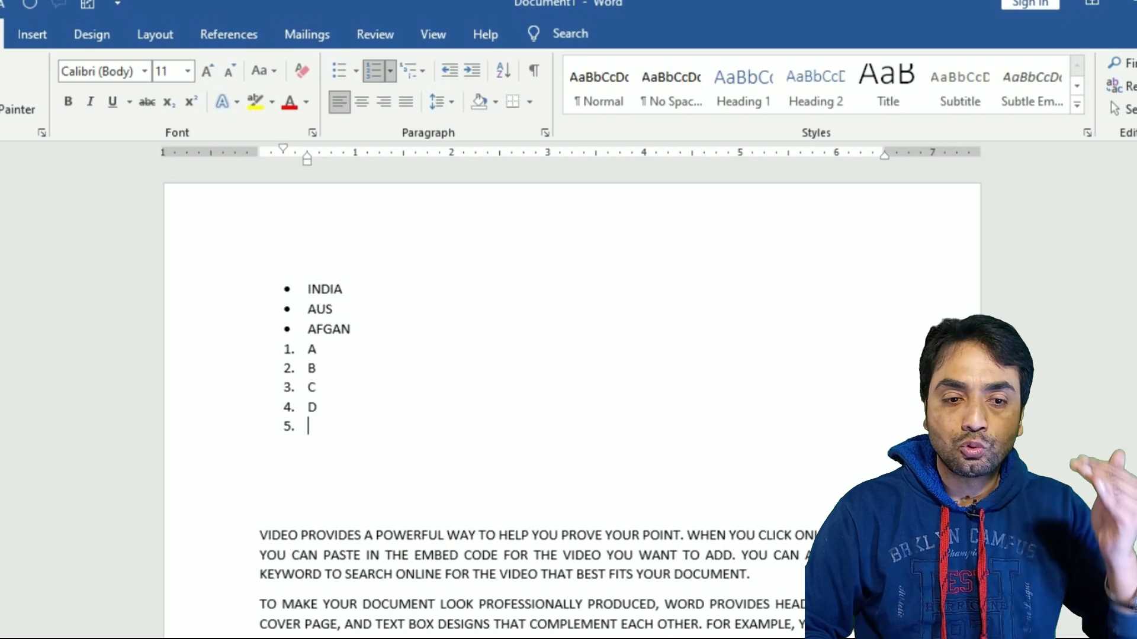
{"action": "key", "text": "Return"}
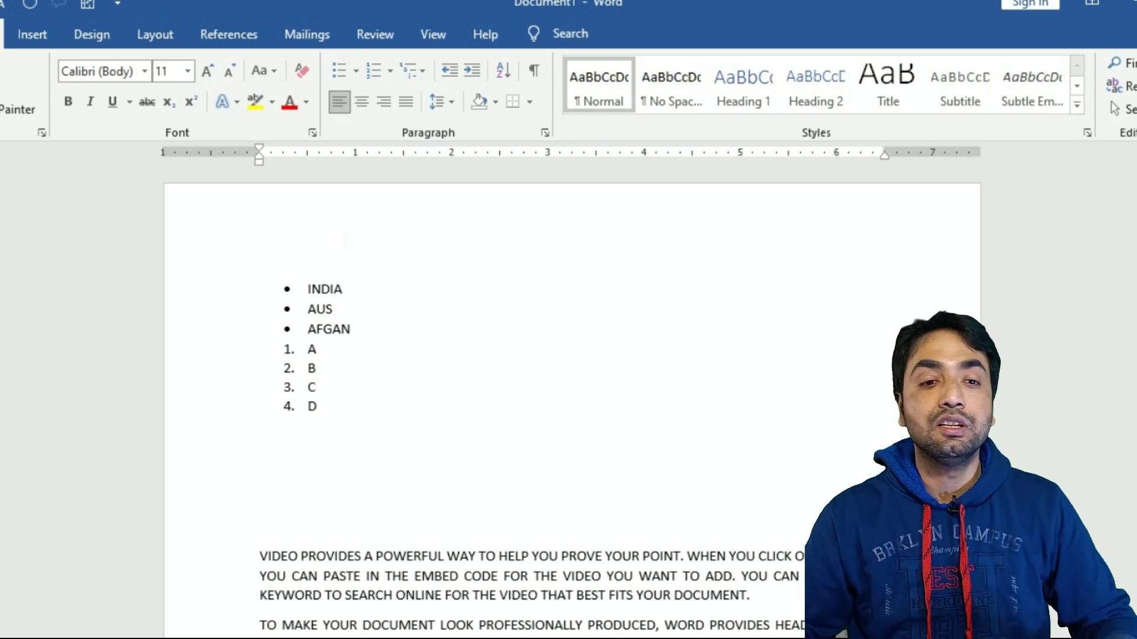
{"action": "left_click", "coordinate": [420, 74]}
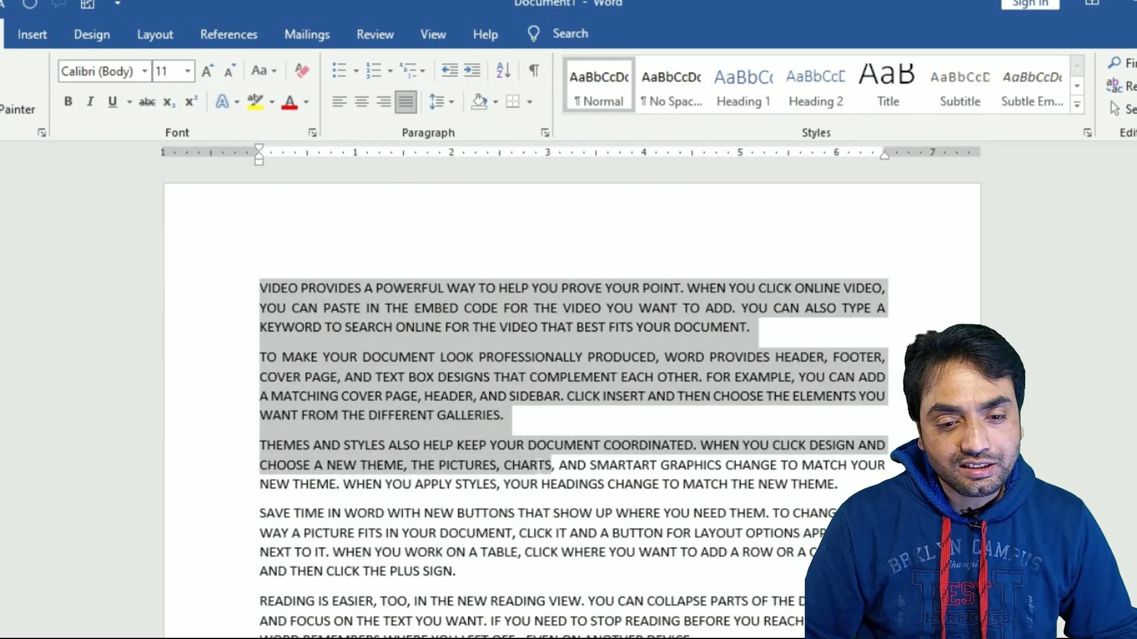
Give the first two paragraphs 2.0 spacing and space before, then reset to 1.0 spacing
{"action": "left_click_drag", "start_coordinate": [268, 290], "coordinate": [508, 417]}
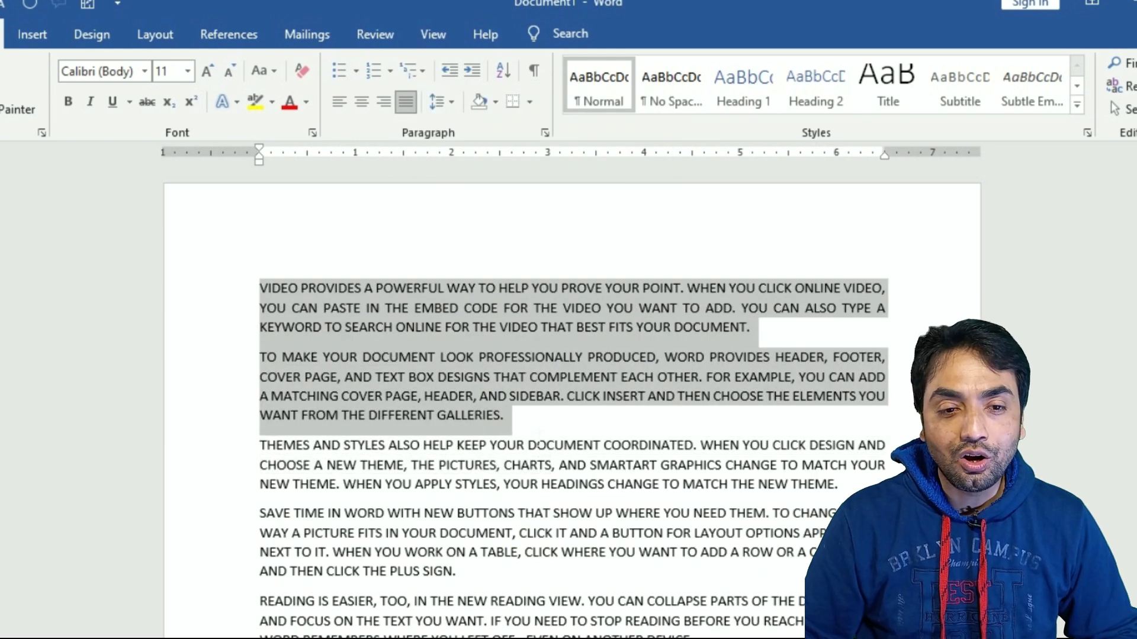
{"action": "left_click", "coordinate": [451, 103]}
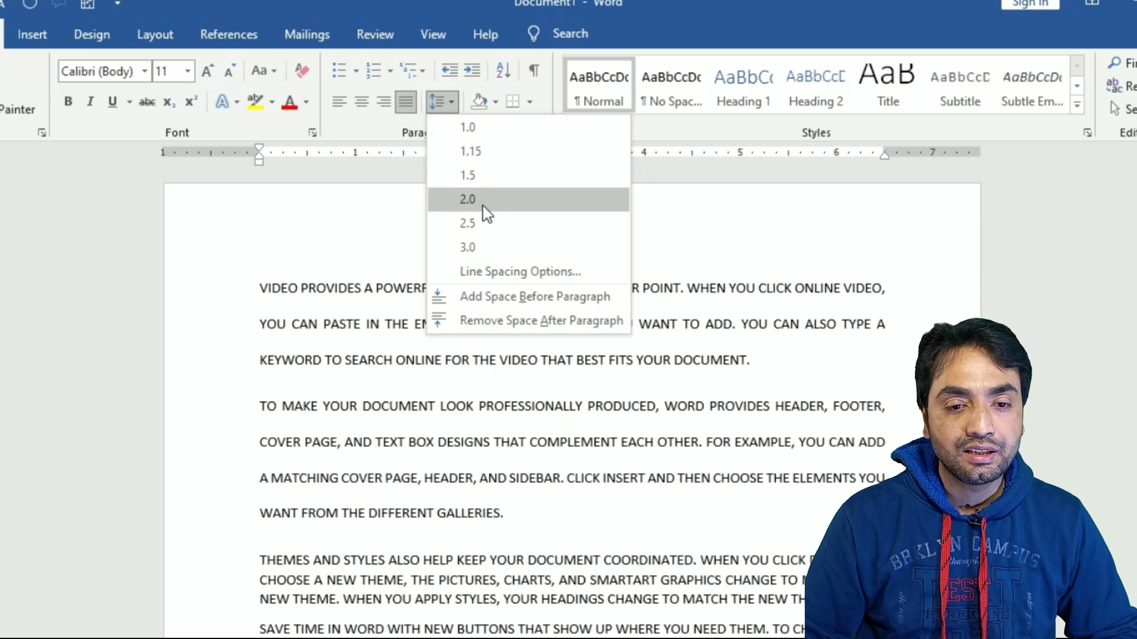
{"action": "left_click", "coordinate": [482, 201]}
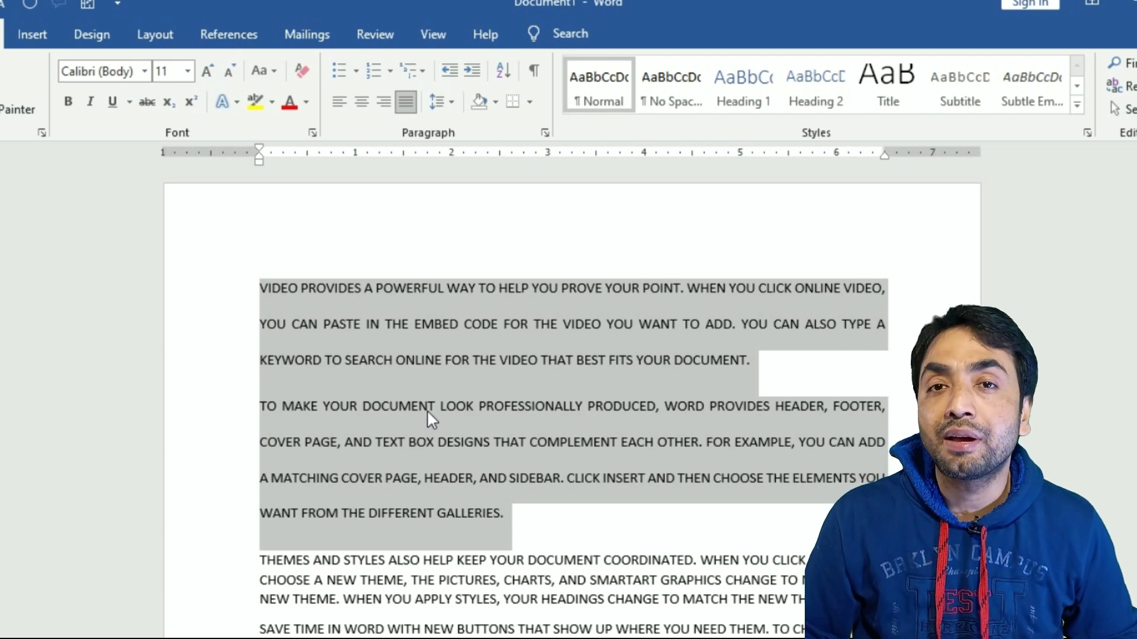
{"action": "key", "text": "ctrl+0"}
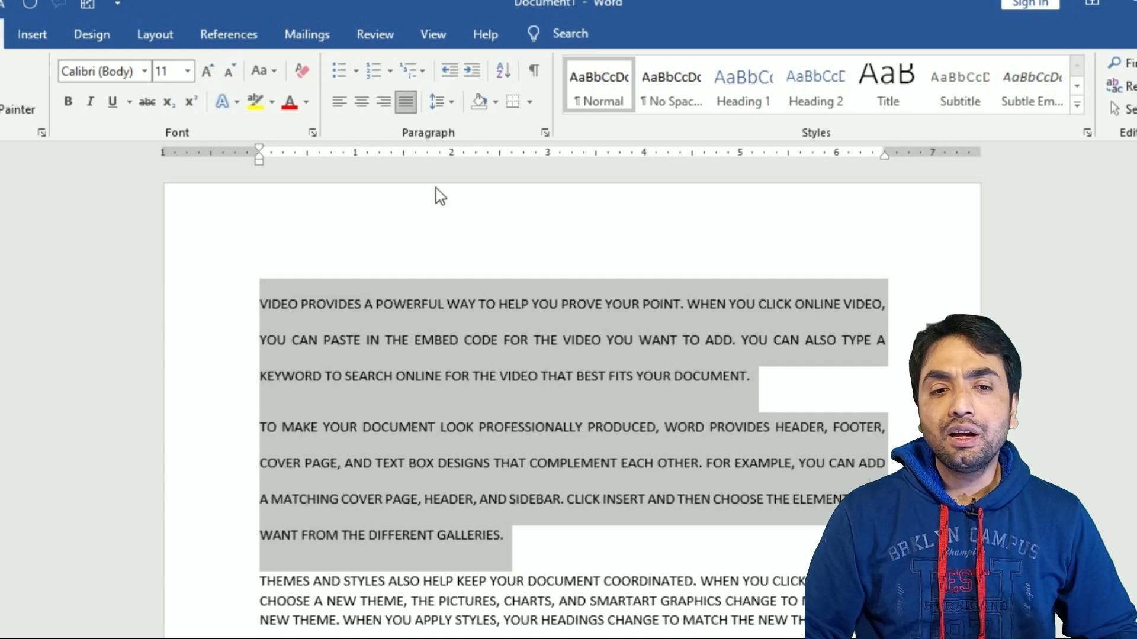
{"action": "left_click", "coordinate": [447, 103]}
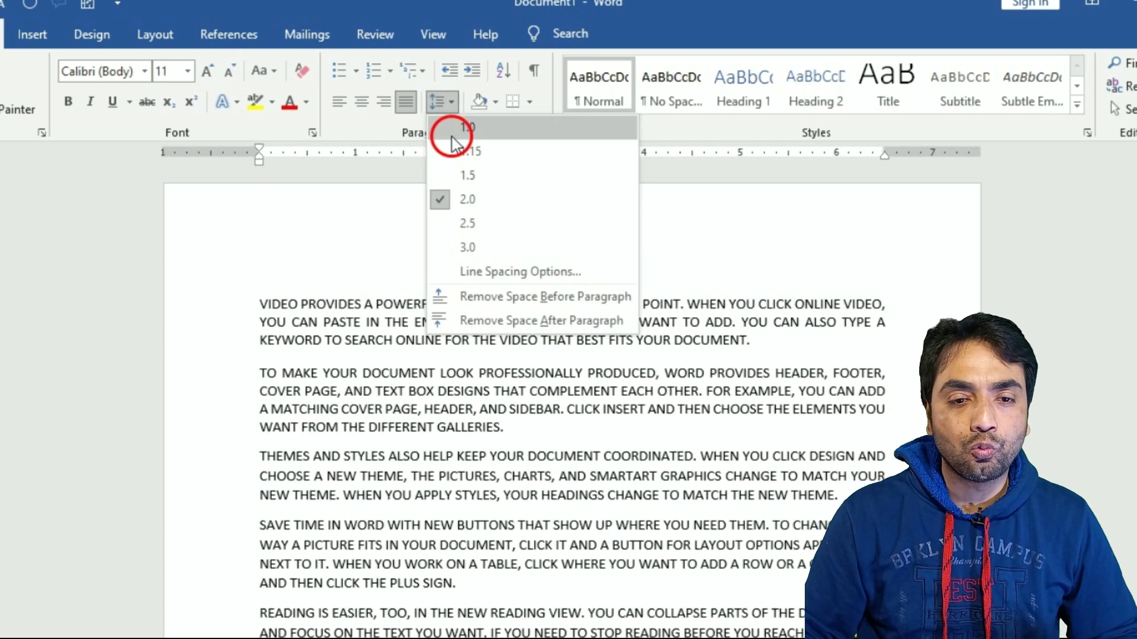
{"action": "left_click", "coordinate": [452, 125]}
{"action": "left_click", "coordinate": [452, 103]}
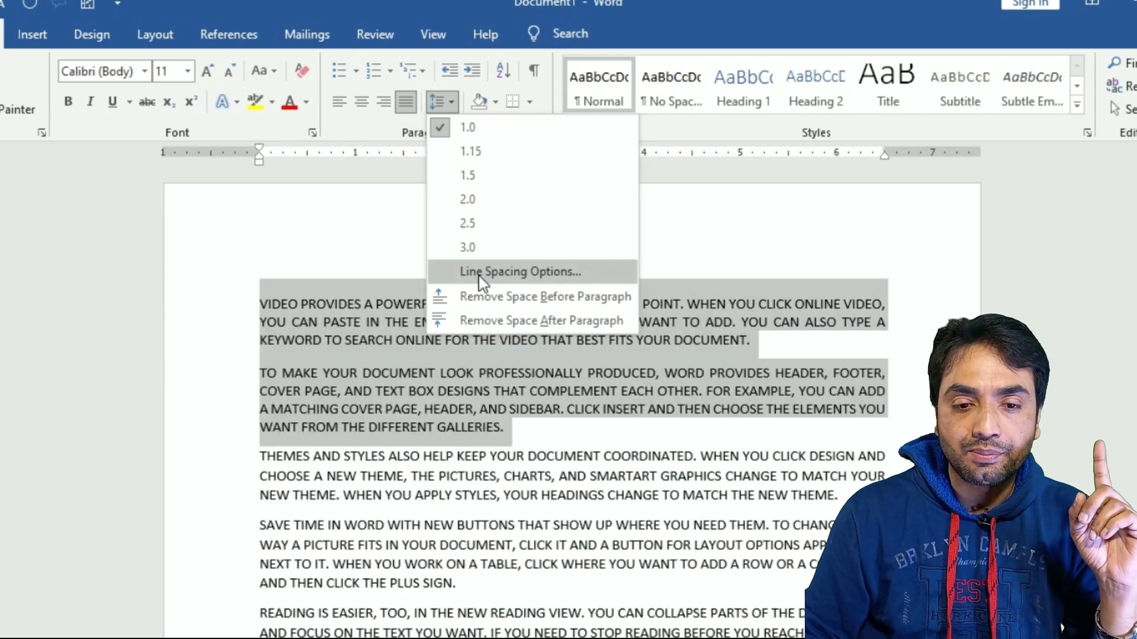
Review the Paragraph dialog, keeping Justified alignment and single spacing, then close it unchanged
{"action": "left_click", "coordinate": [479, 272]}
{"action": "left_click_drag", "start_coordinate": [462, 90], "coordinate": [486, 89]}
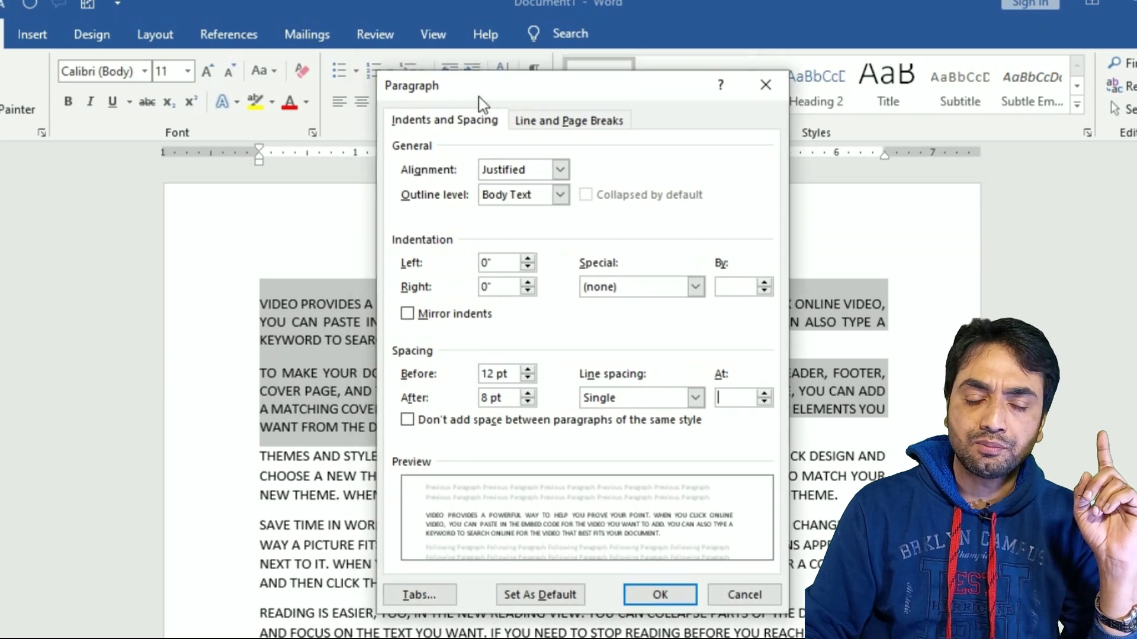
{"action": "left_click", "coordinate": [512, 161]}
{"action": "left_click", "coordinate": [523, 167]}
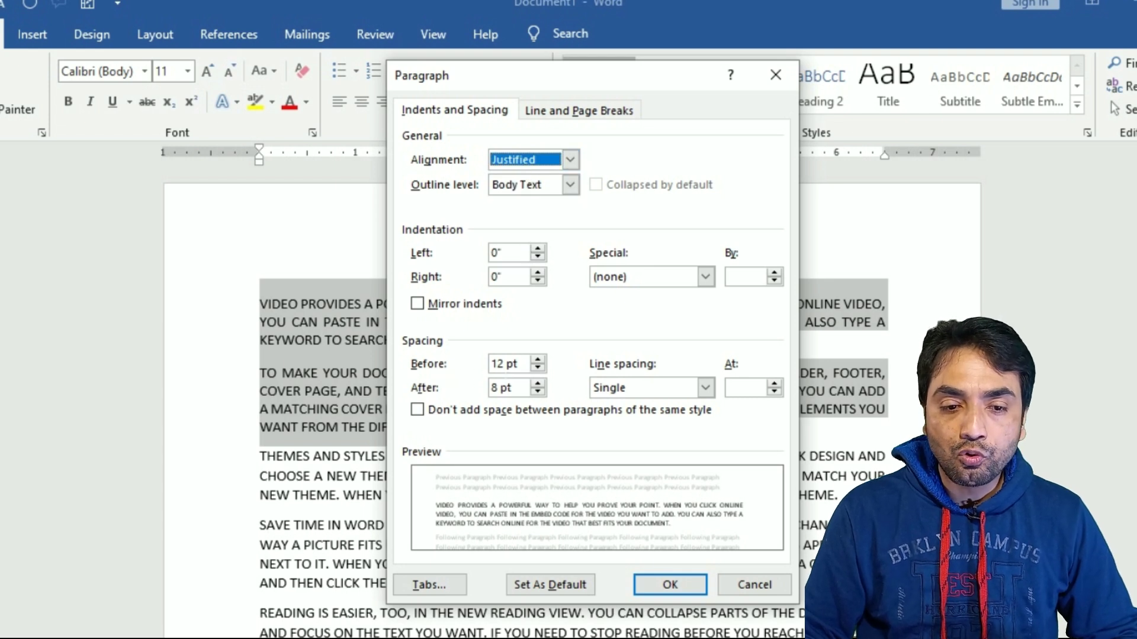
{"action": "left_click", "coordinate": [615, 393]}
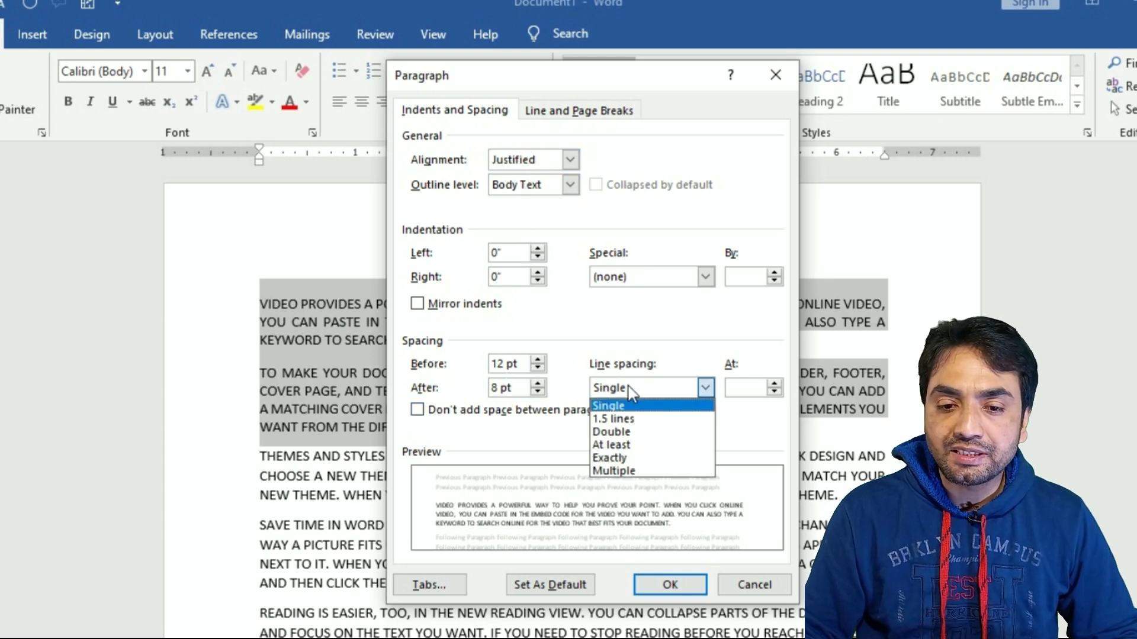
{"action": "left_click", "coordinate": [728, 388]}
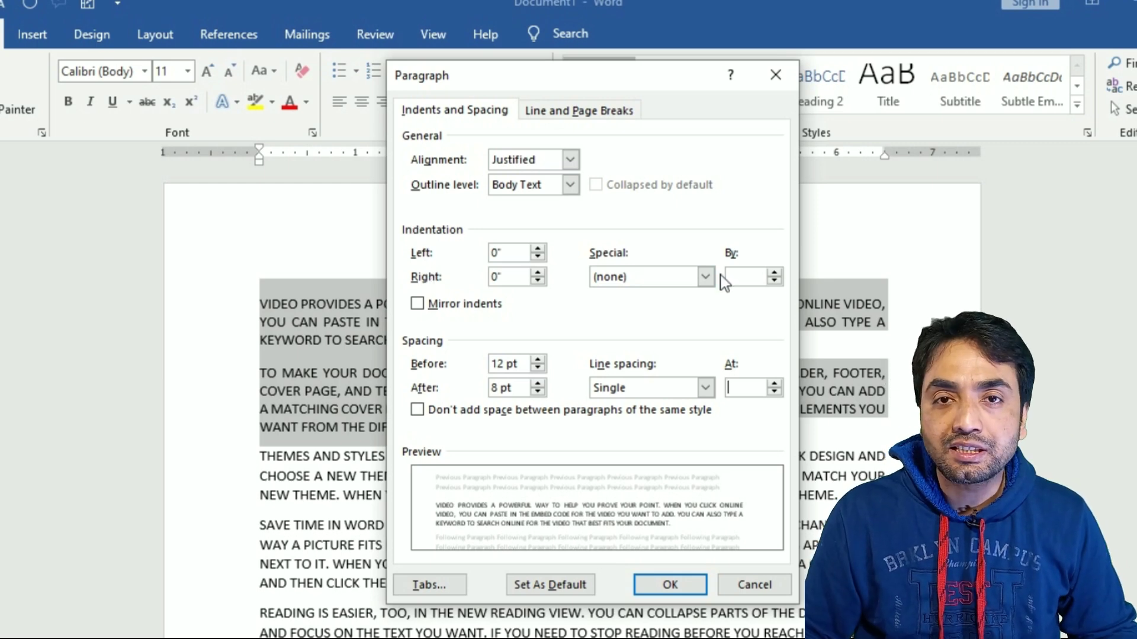
{"action": "key", "text": "Escape"}
{"action": "left_click", "coordinate": [338, 304]}
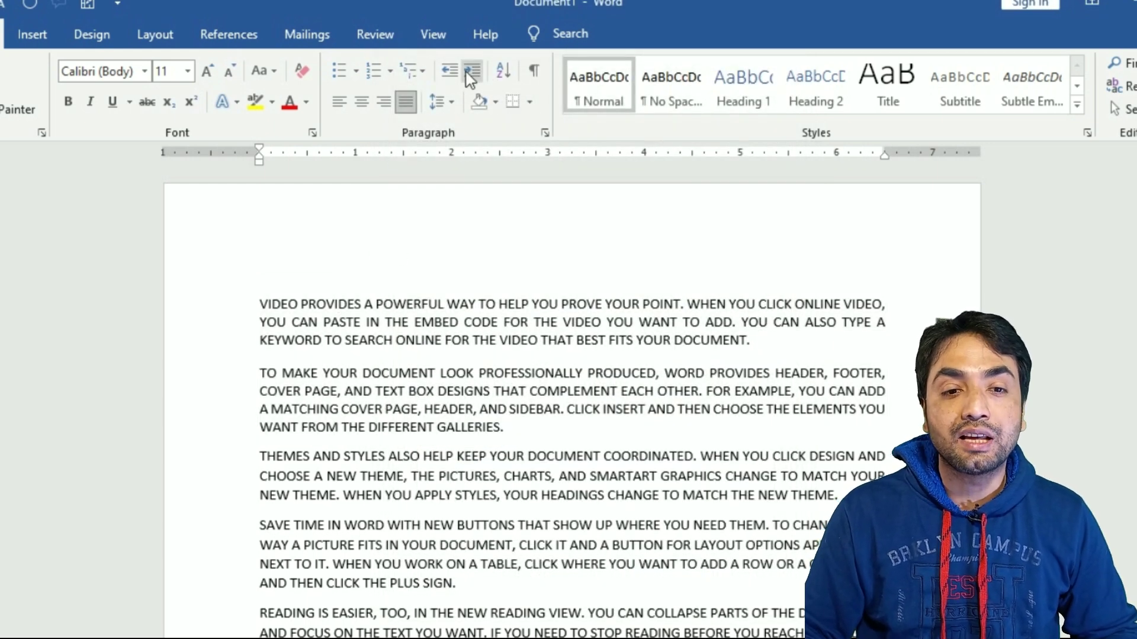
{"action": "key", "text": "ctrl+Right"}
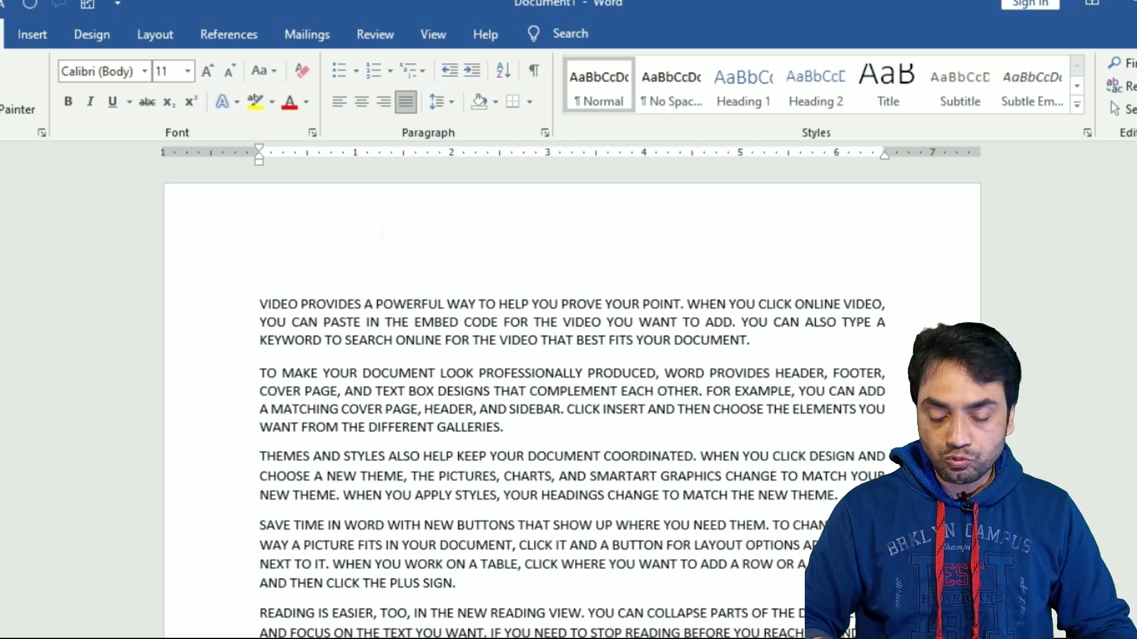
Insert blank lines at the start of the first sample paragraph to push it down
{"action": "key", "text": "Home"}
{"action": "key", "text": "Return"}
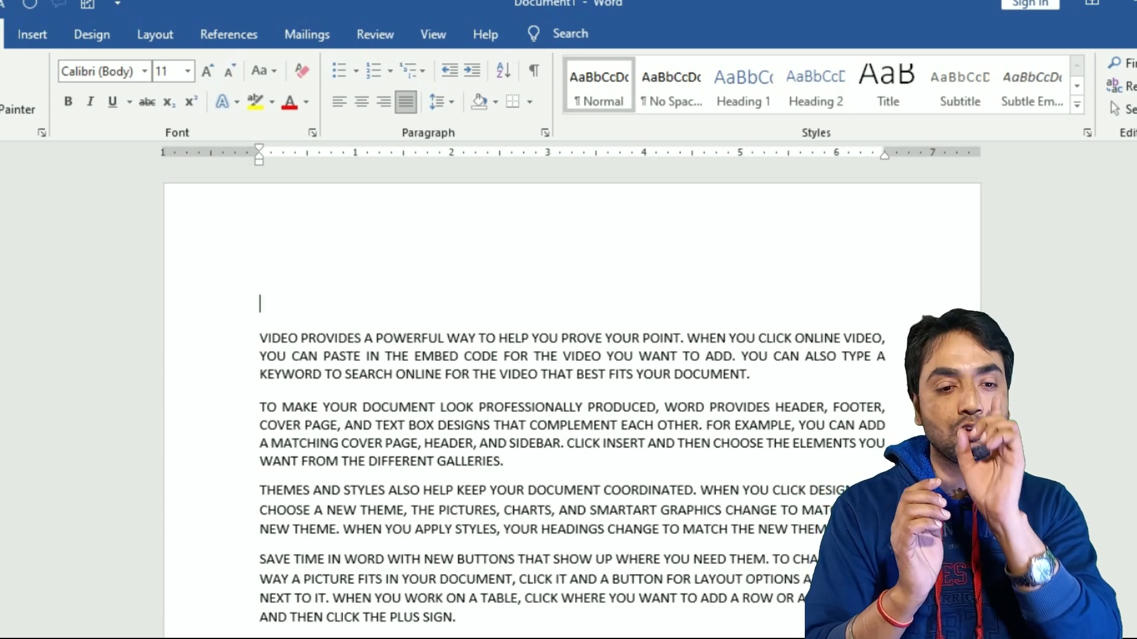
{"action": "key", "text": "Return"}
{"action": "key", "text": "Return"}
{"action": "key", "text": "Return"}
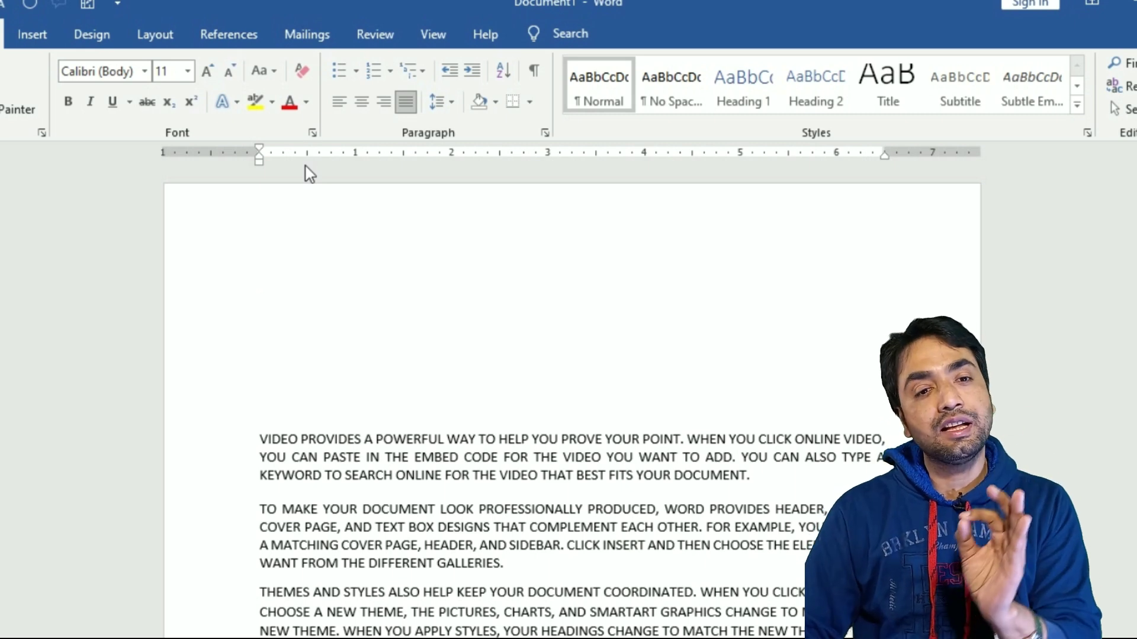
Show the ruler, give the top line a 1-inch first-line indent and ~5-inch right indent, then type sample letters
{"action": "left_click", "coordinate": [442, 40]}
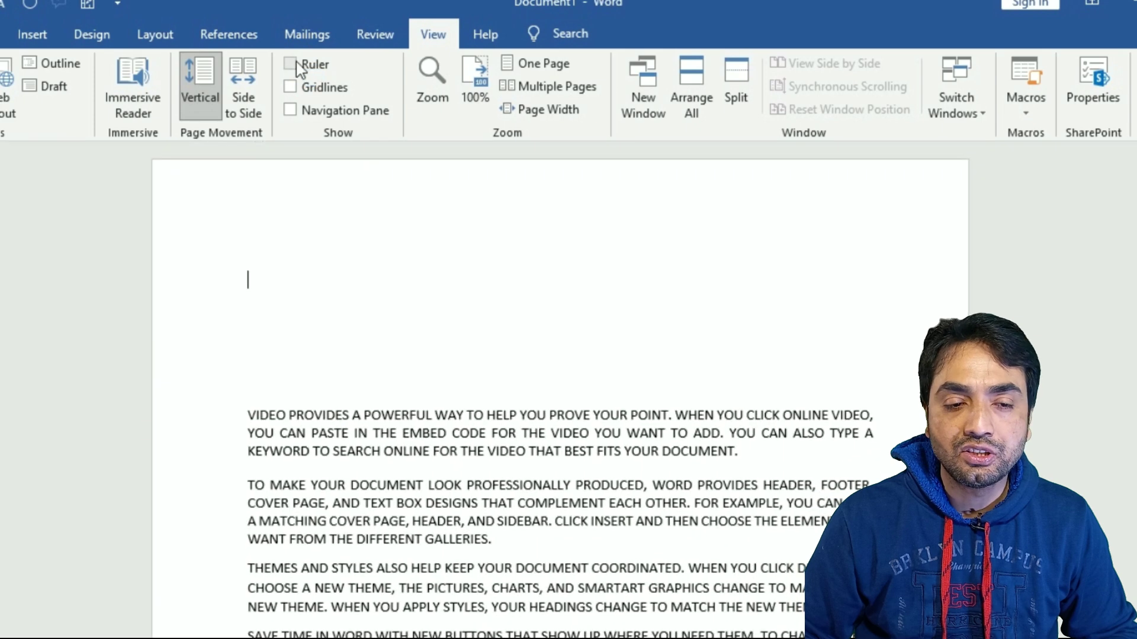
{"action": "left_click", "coordinate": [311, 76]}
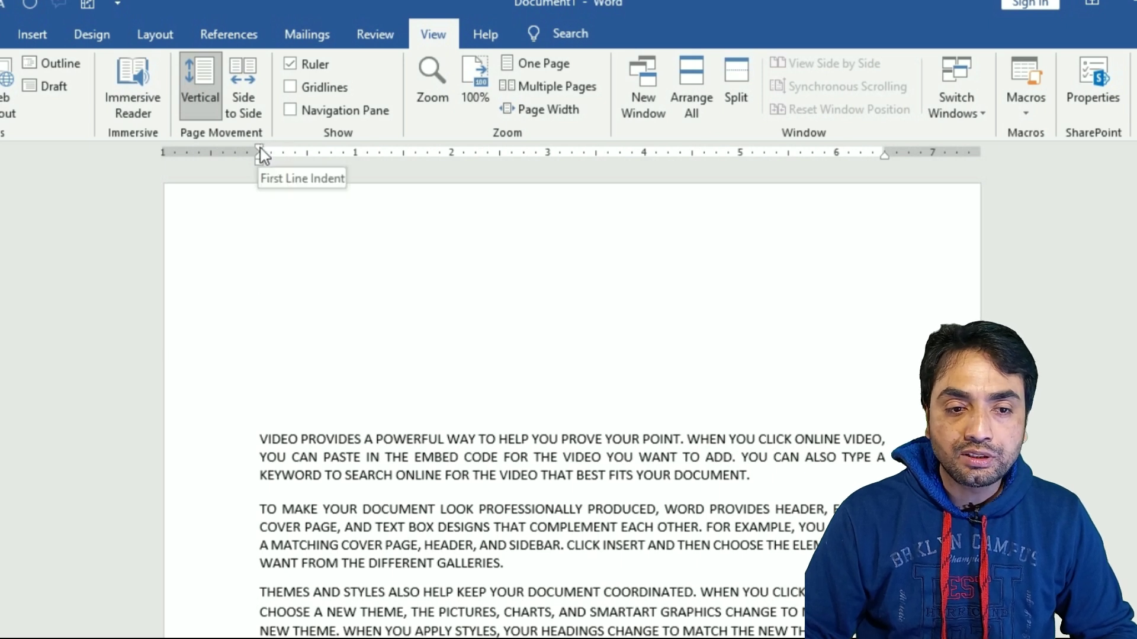
{"action": "left_click_drag", "start_coordinate": [261, 149], "coordinate": [356, 149]}
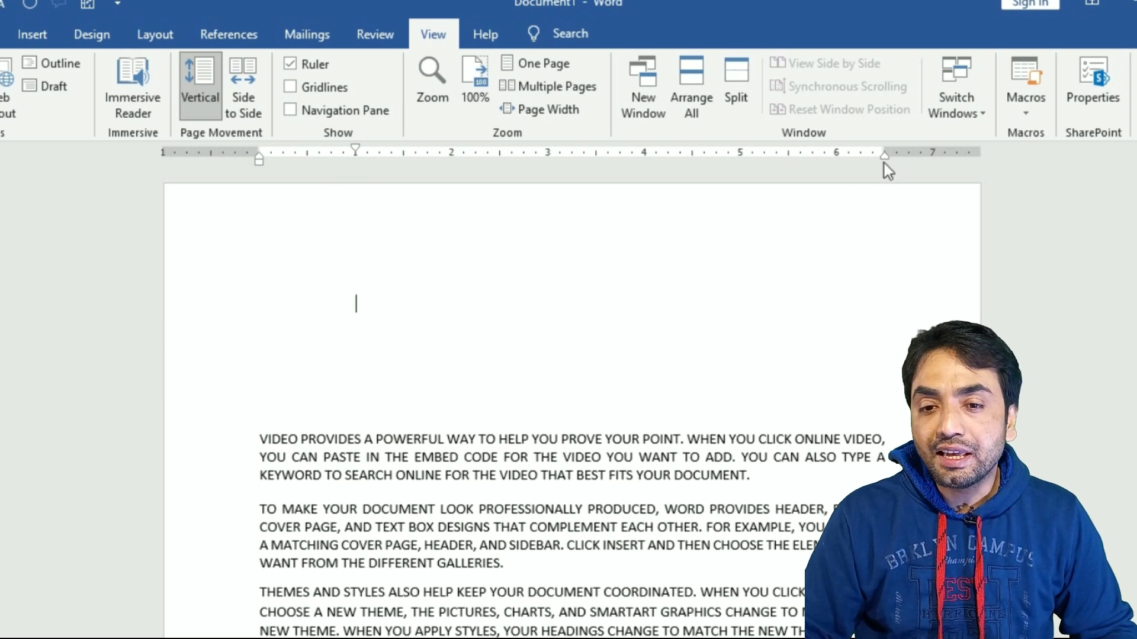
{"action": "left_click_drag", "start_coordinate": [883, 160], "coordinate": [734, 154]}
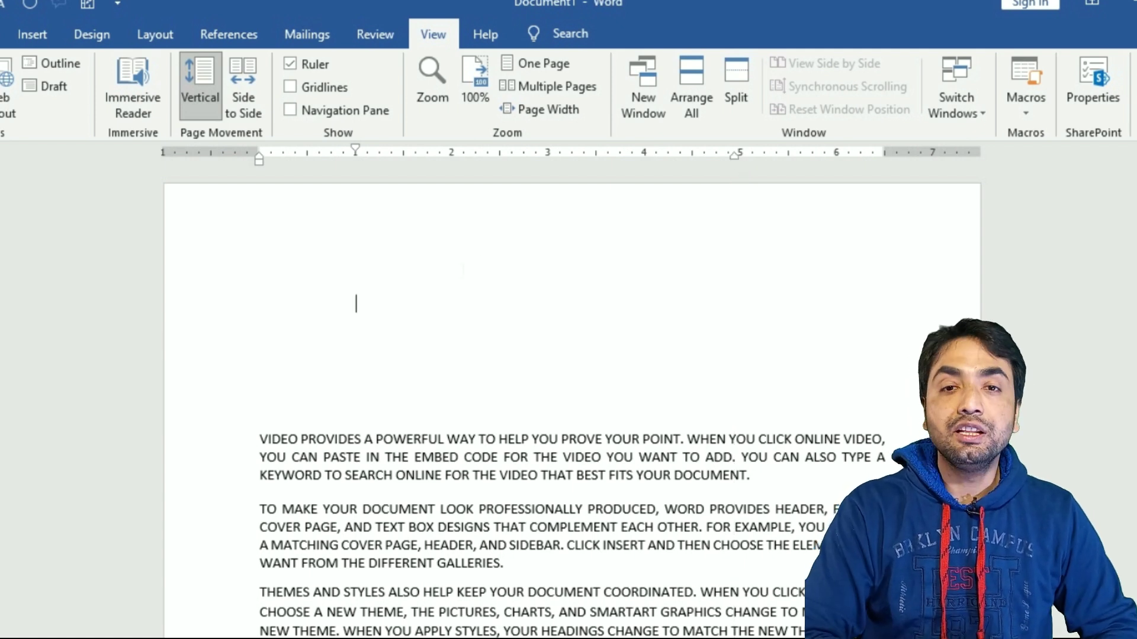
{"action": "type", "text": "F"}
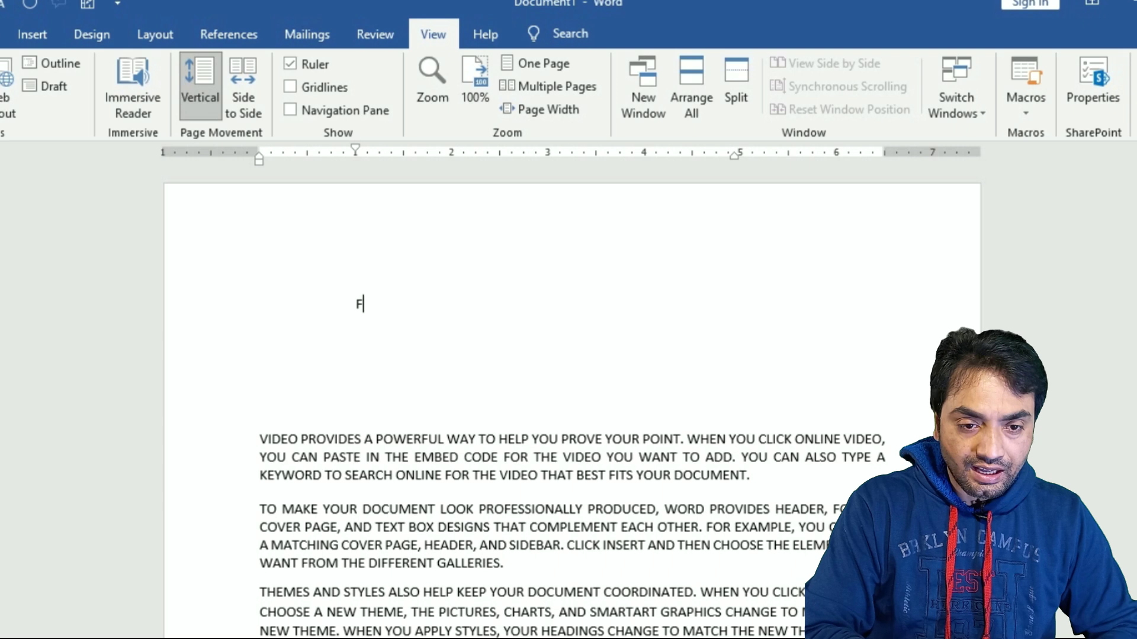
{"action": "type", "text": "GFDGDFGDFGDFKGHFDKJGHFJKGHDFJGH"}
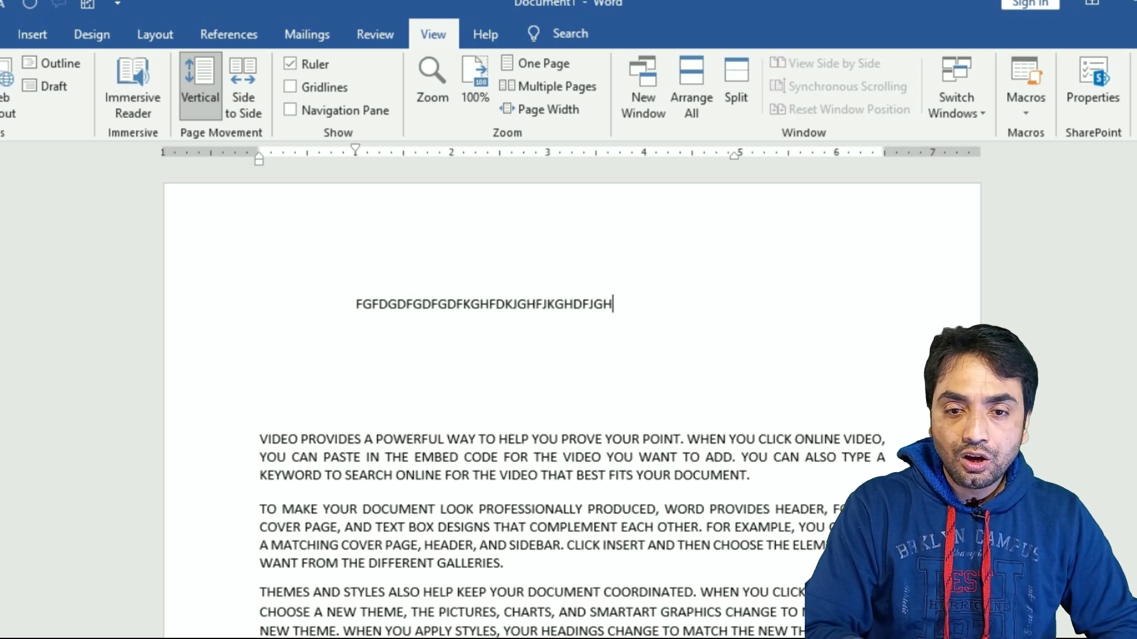
{"action": "type", "text": "FFGFGFGGGFG"}
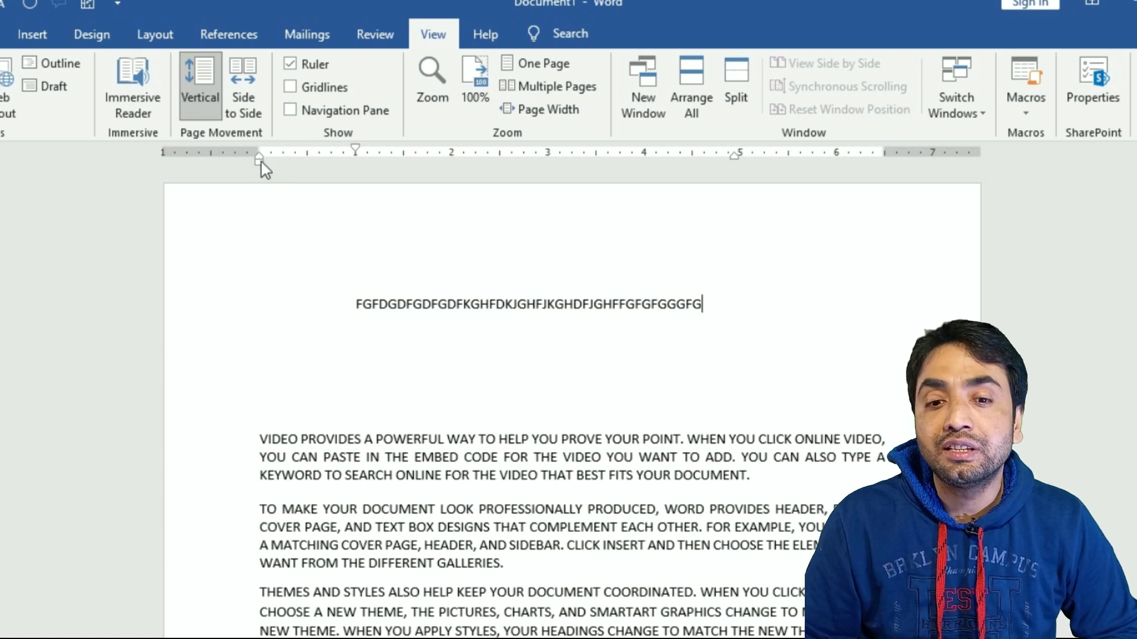
Type sample letters until the indented line wraps, then start a new paragraph reading RESUME
{"action": "type", "text": "FD GFDGFDGM,DFGNDFGNFGNFDGFGJFDL"}
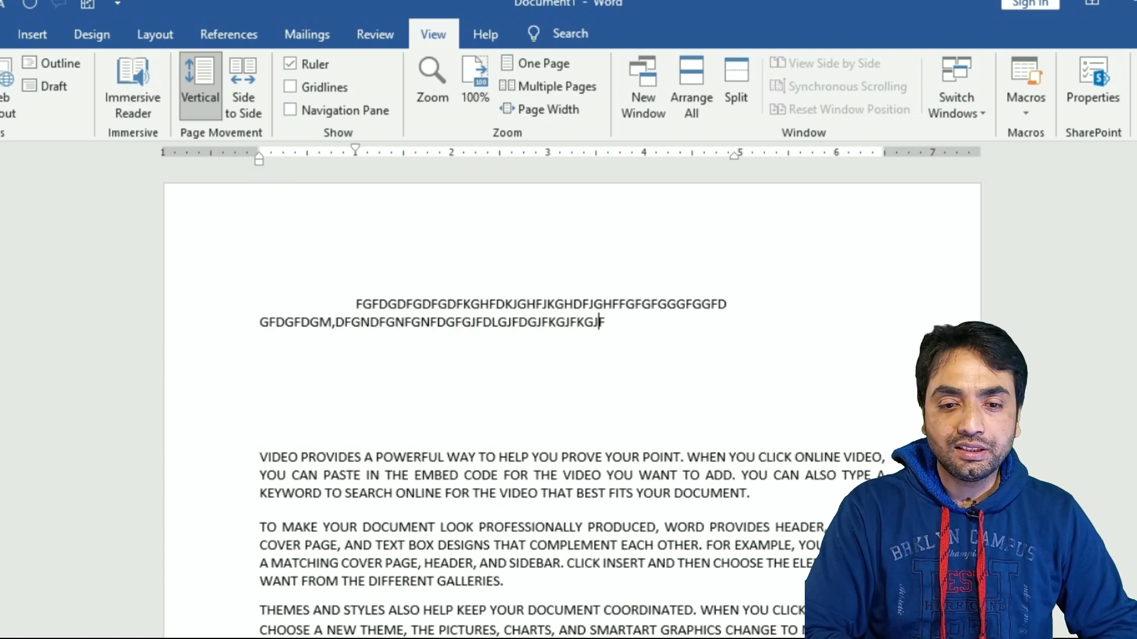
{"action": "type", "text": "GJFDGJFKGJFKGJFKGJFDKGJKFDGJKFDGJKFDGJFKJG"}
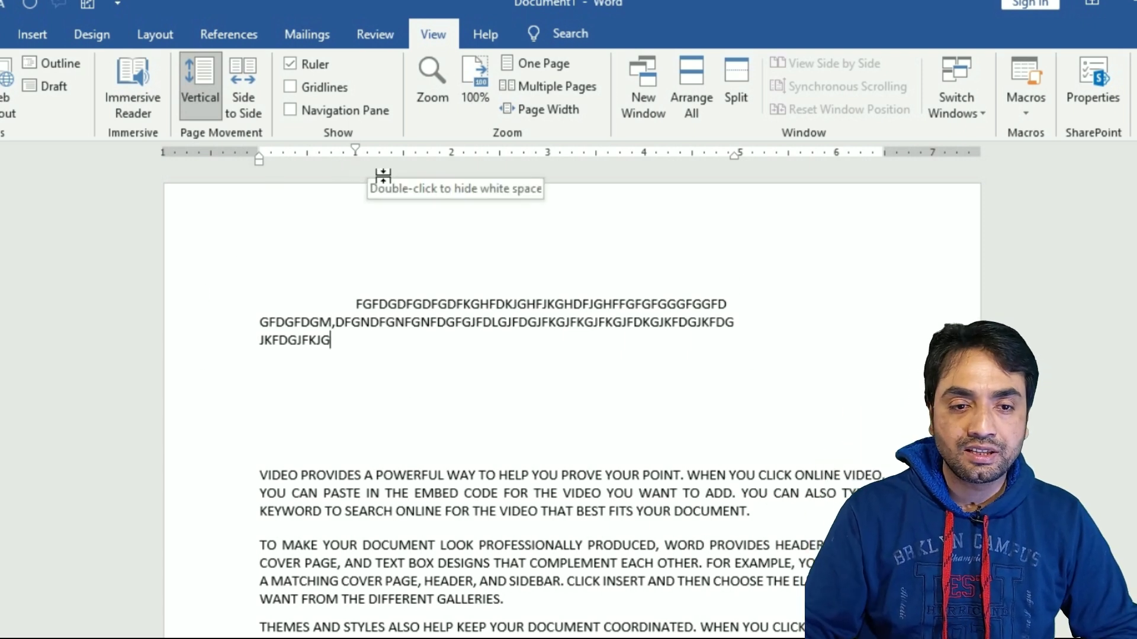
{"action": "key", "text": "Return"}
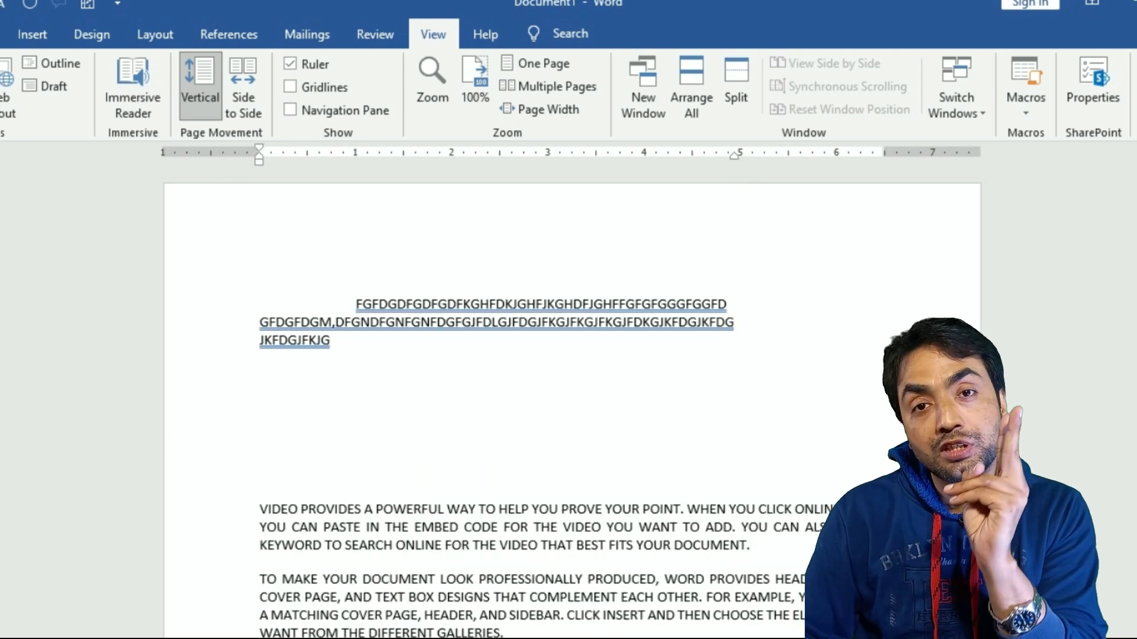
{"action": "type", "text": "RESUME"}
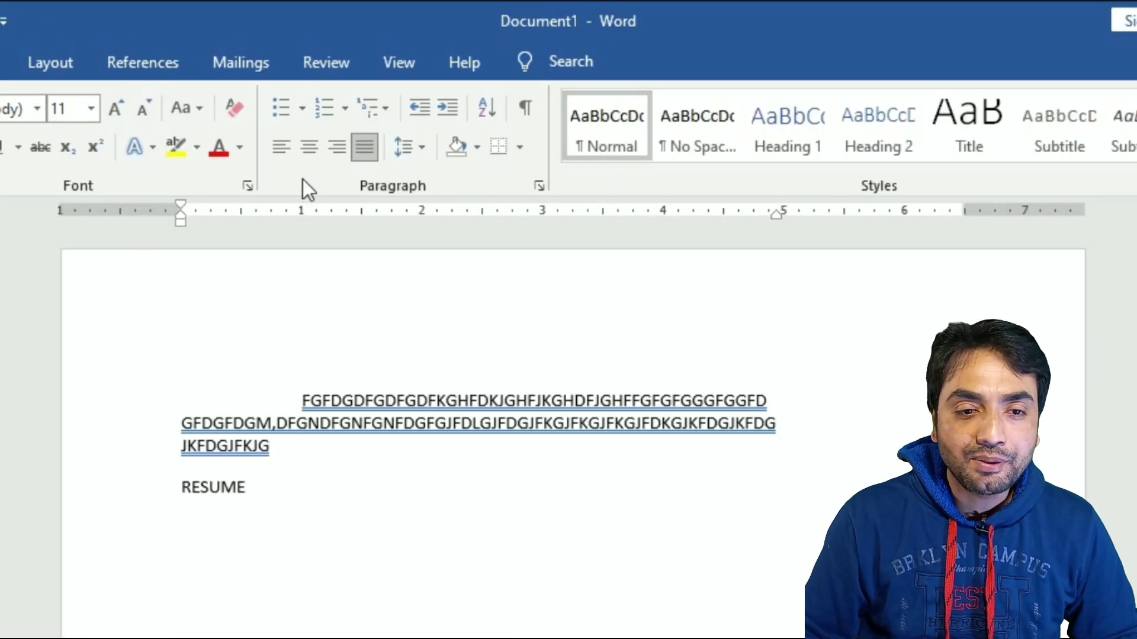
Center RESUME, align it back left, then increase its indent six steps
{"action": "left_click", "coordinate": [308, 153]}
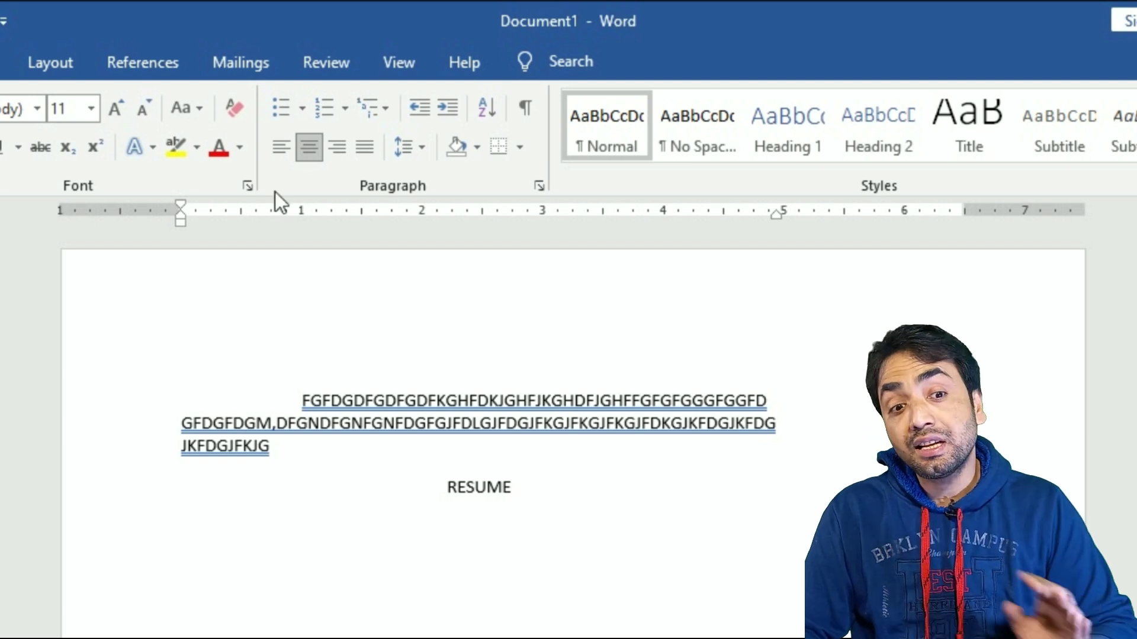
{"action": "left_click", "coordinate": [279, 137]}
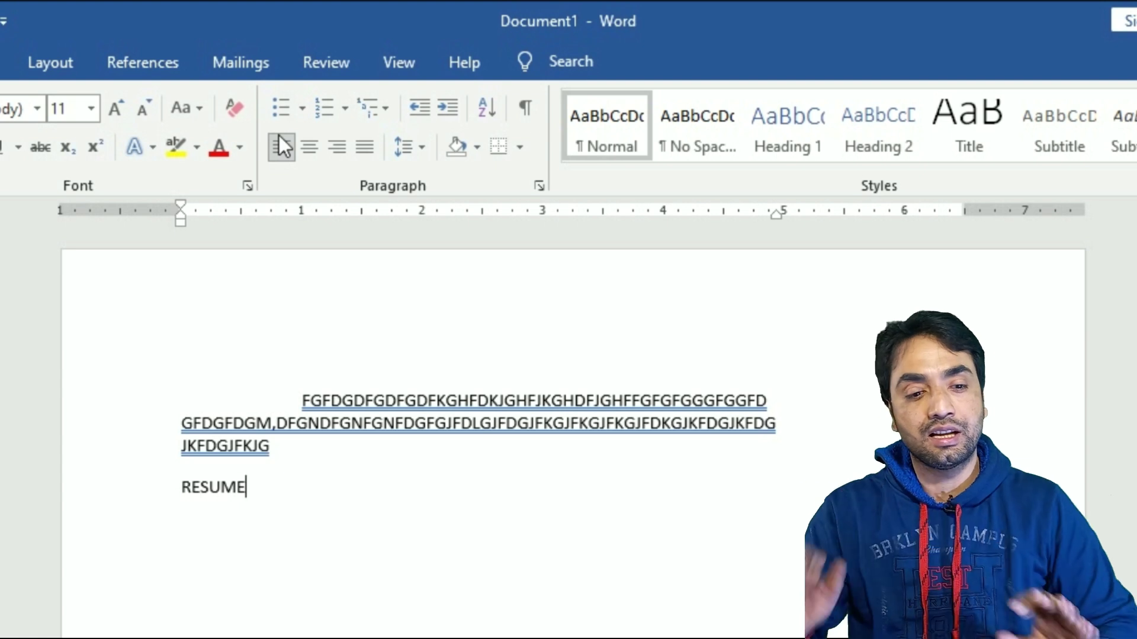
{"action": "left_click", "coordinate": [438, 105]}
{"action": "left_click", "coordinate": [439, 104]}
{"action": "left_click", "coordinate": [438, 105]}
{"action": "left_click", "coordinate": [438, 105]}
{"action": "left_click", "coordinate": [439, 104]}
{"action": "left_click", "coordinate": [438, 105]}
{"action": "left_click", "coordinate": [438, 104]}
{"action": "left_click", "coordinate": [438, 105]}
{"action": "left_click", "coordinate": [438, 104]}
{"action": "left_click", "coordinate": [438, 105]}
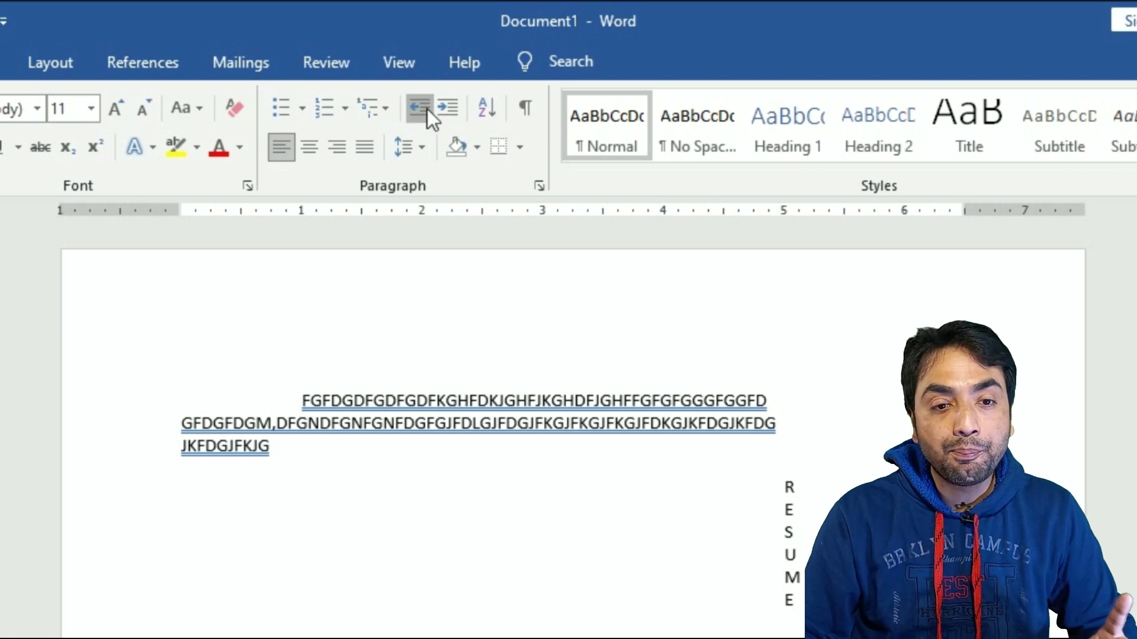
Shift RESUME's indent back and forth with repeated decrease and increase indent
{"action": "double_click", "coordinate": [428, 108]}
{"action": "double_click", "coordinate": [427, 109]}
{"action": "left_click", "coordinate": [428, 109]}
{"action": "double_click", "coordinate": [428, 109]}
{"action": "double_click", "coordinate": [428, 109]}
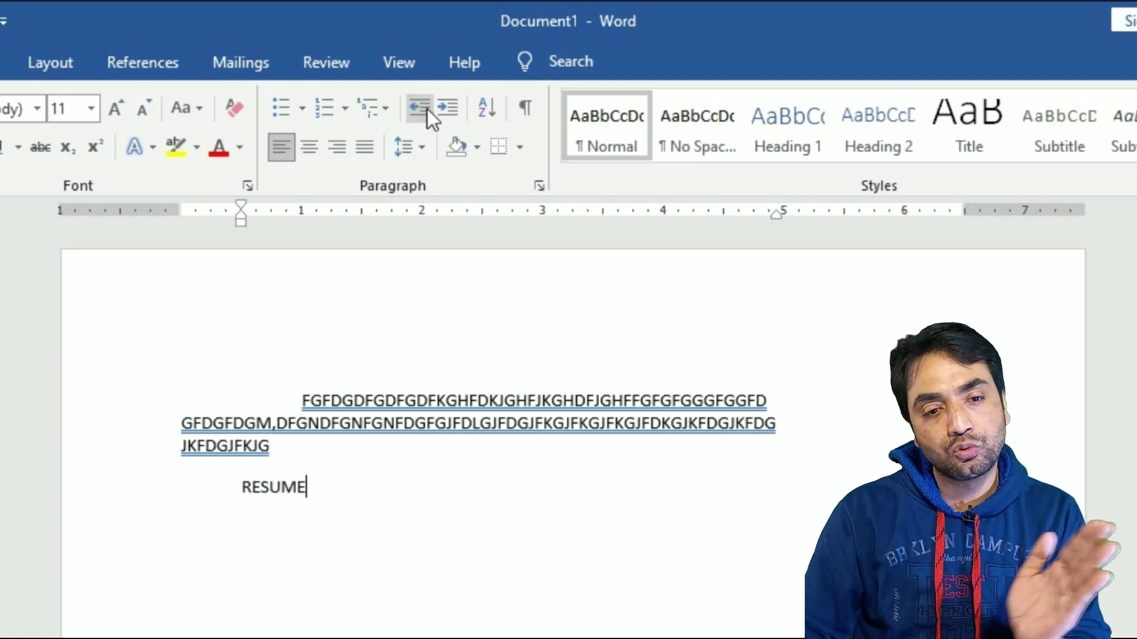
{"action": "left_click", "coordinate": [458, 109]}
{"action": "double_click", "coordinate": [458, 109]}
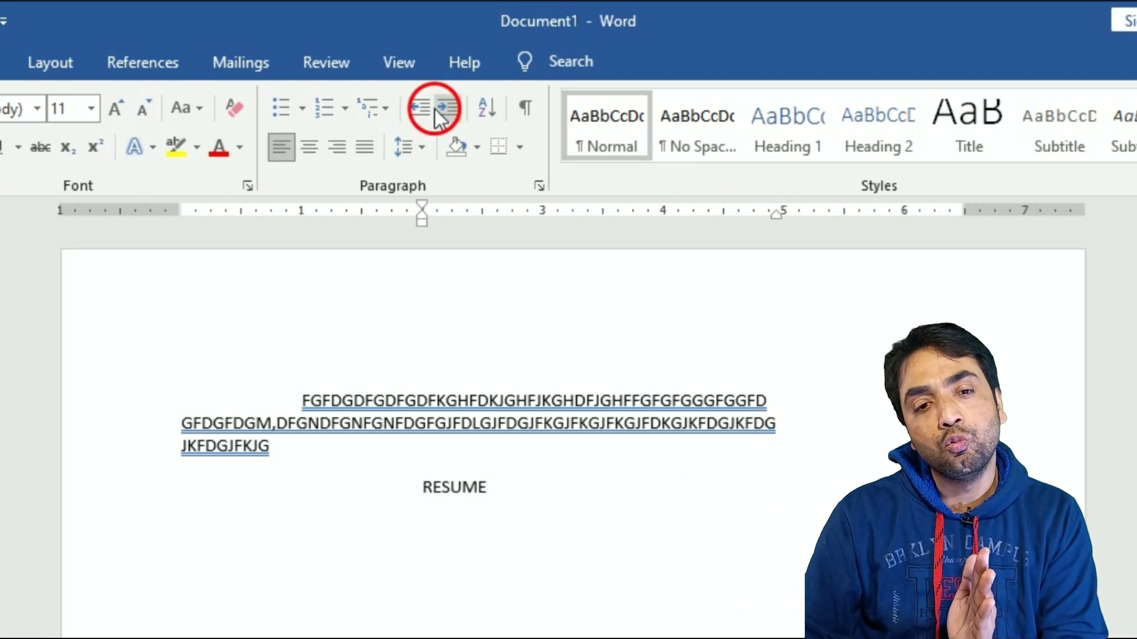
{"action": "double_click", "coordinate": [435, 109]}
{"action": "double_click", "coordinate": [418, 108]}
{"action": "left_click", "coordinate": [418, 108]}
{"action": "double_click", "coordinate": [418, 108]}
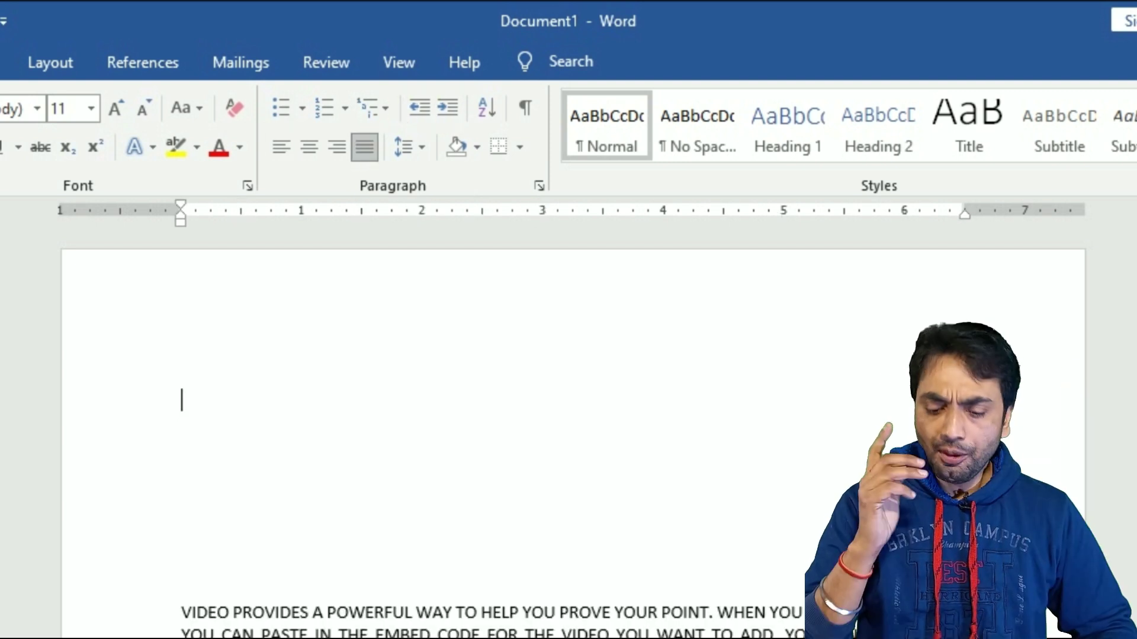
Finish the number list, select it and sort it in ascending order
{"action": "type", "text": "3"}
{"action": "key", "text": "Return"}
{"action": "type", "text": "4 "}
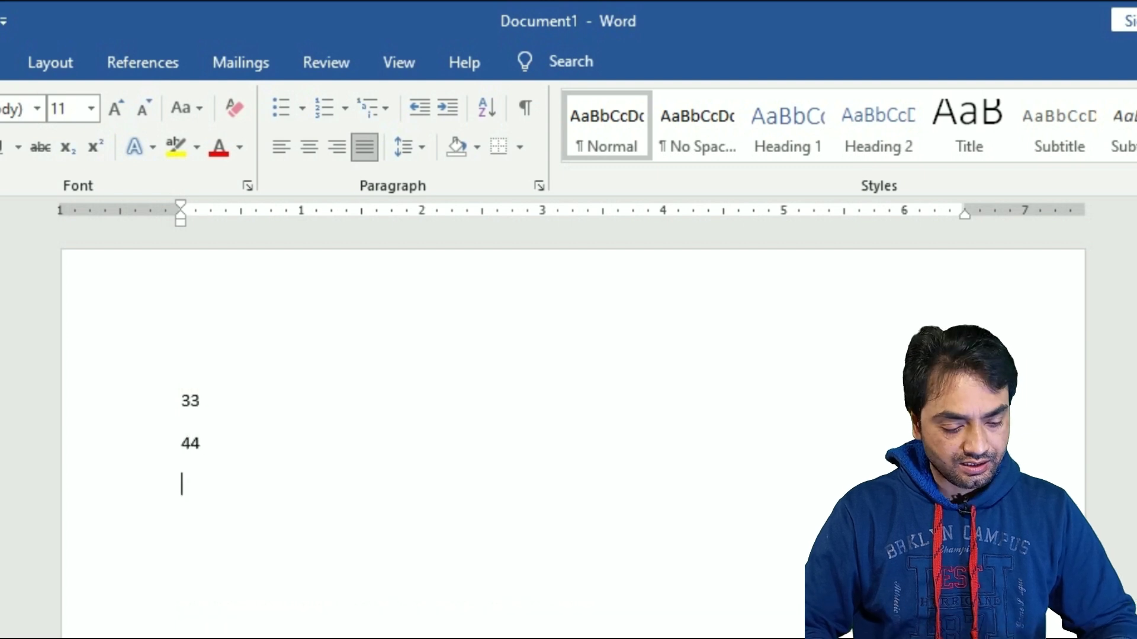
{"action": "type", "text": "22 11 1 22"}
{"action": "left_click_drag", "start_coordinate": [181, 394], "coordinate": [201, 634]}
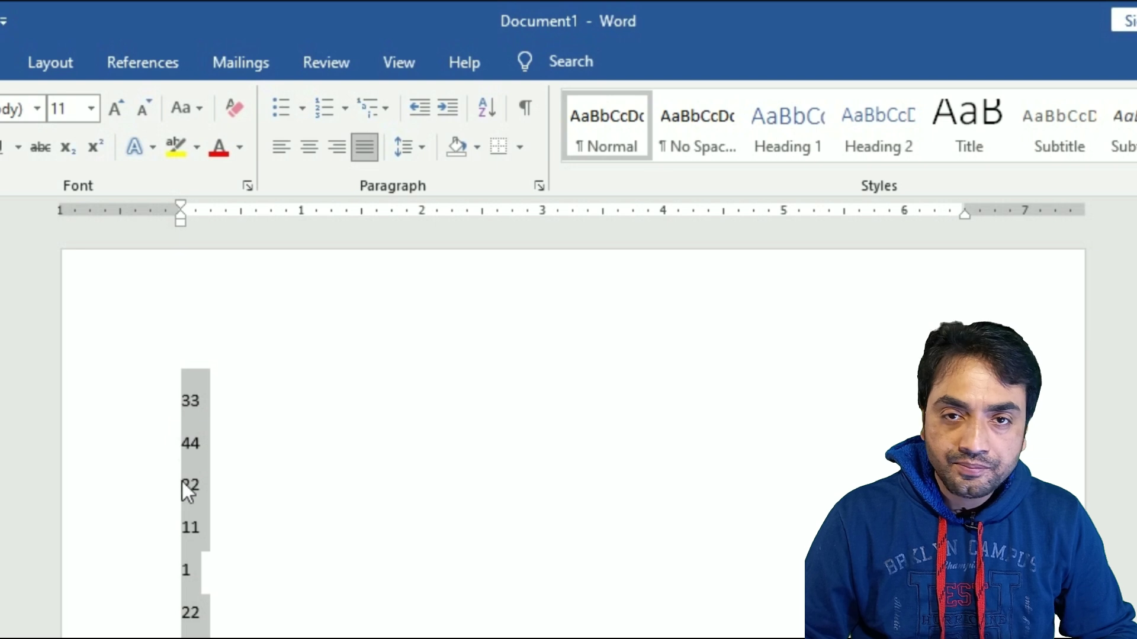
{"action": "left_click", "coordinate": [495, 110]}
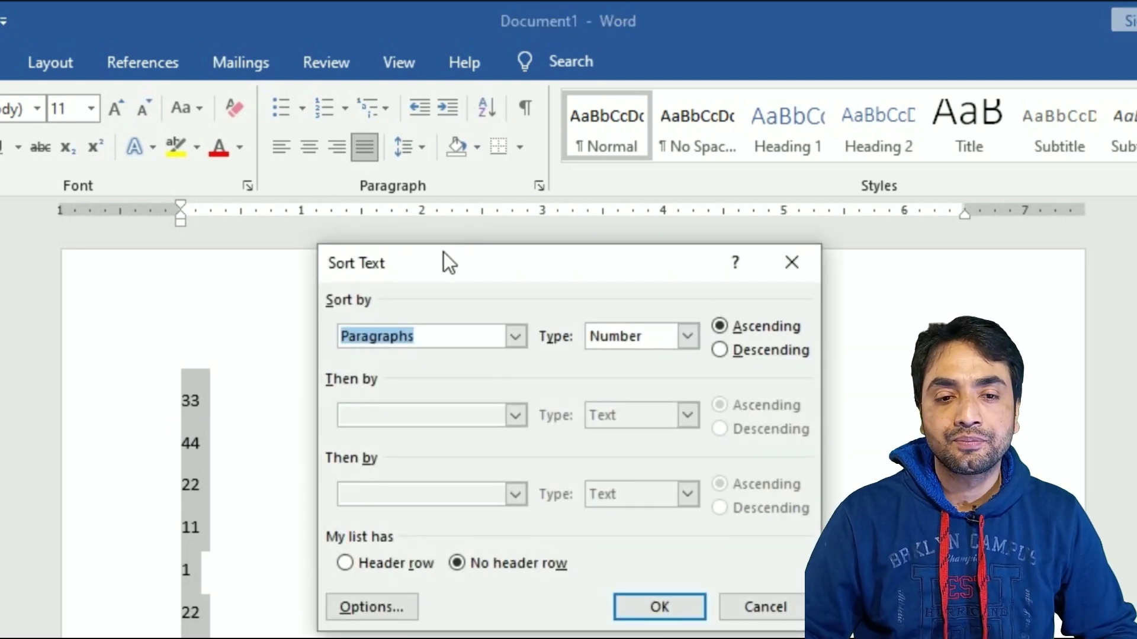
{"action": "left_click_drag", "start_coordinate": [444, 252], "coordinate": [516, 140]}
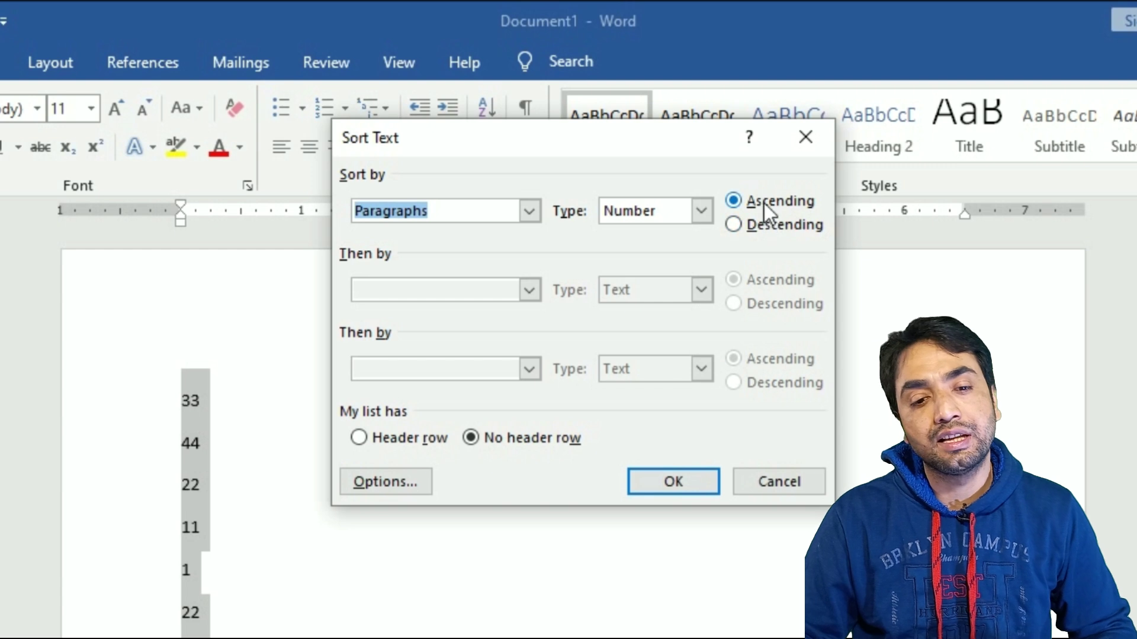
{"action": "left_click", "coordinate": [684, 478]}
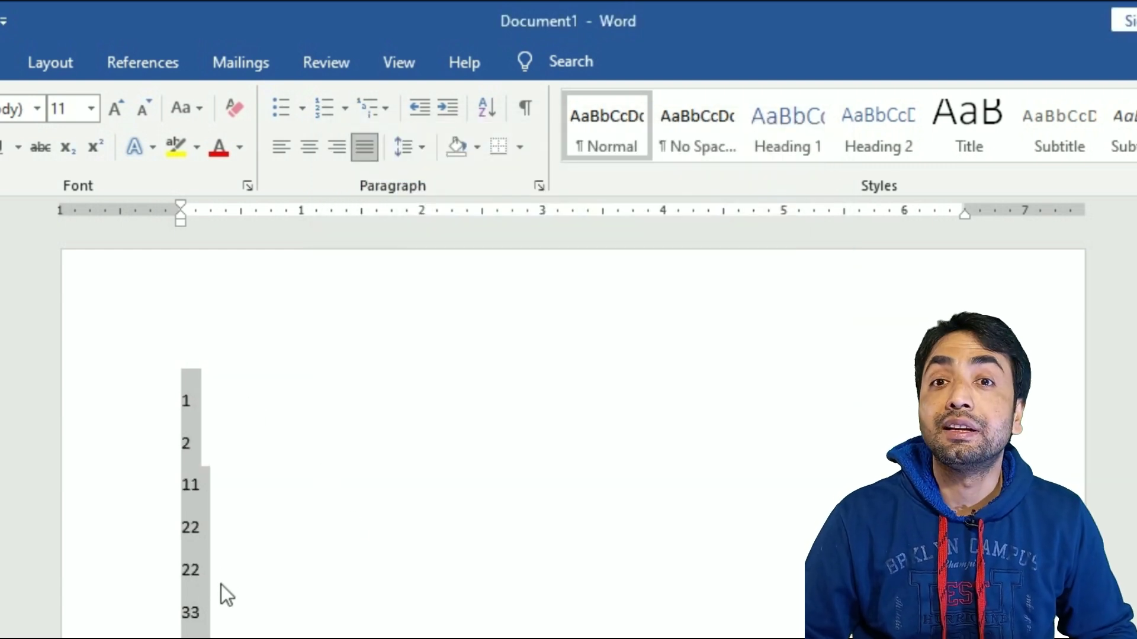
Re-sort the numbers in descending order: 44, 33, 33, 22, 22, 11
{"action": "left_click", "coordinate": [488, 109]}
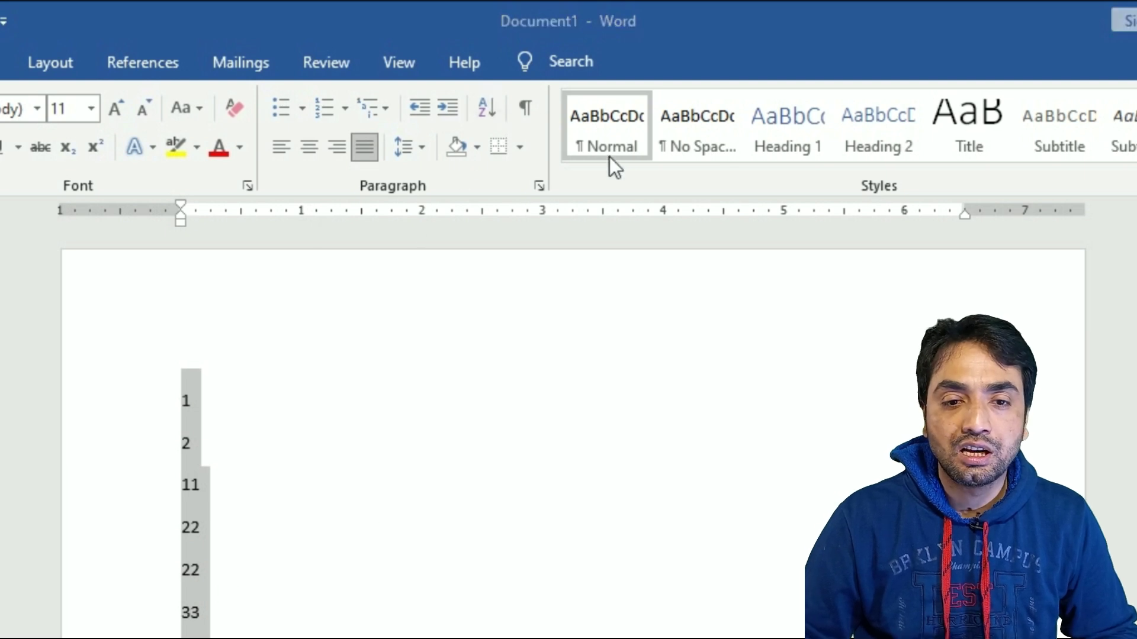
{"action": "left_click", "coordinate": [773, 226]}
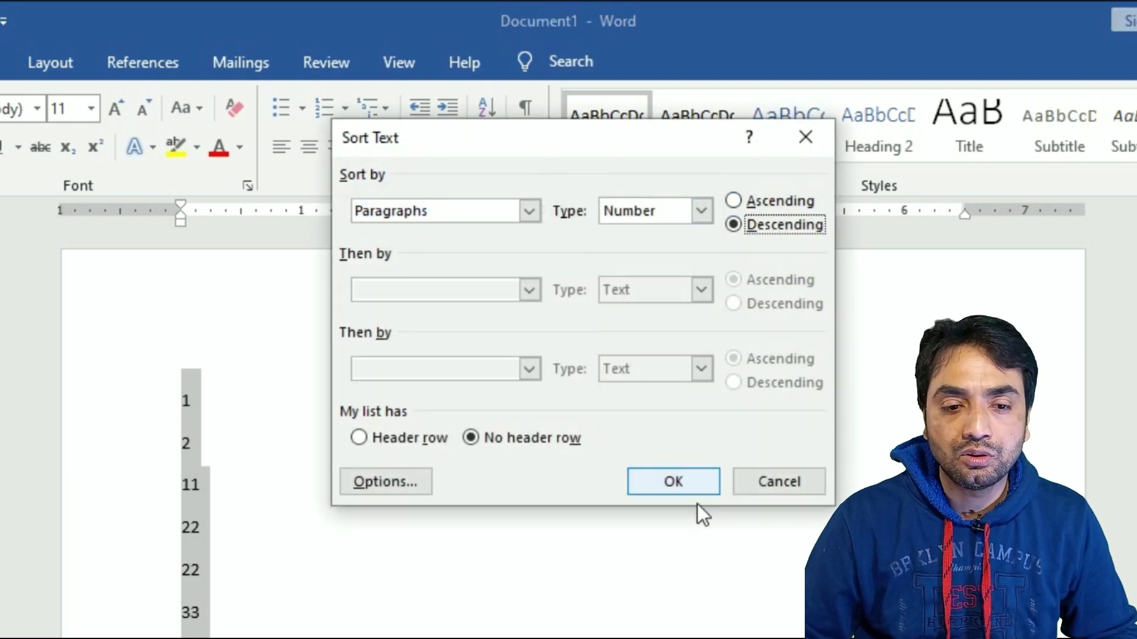
{"action": "left_click", "coordinate": [679, 478]}
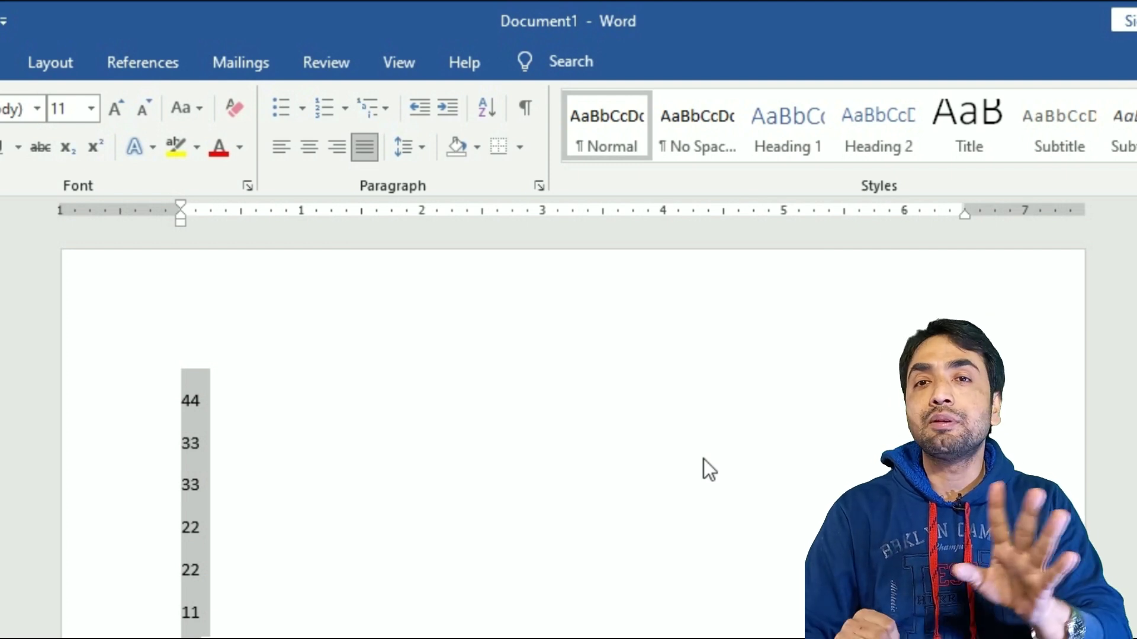
Sort the four fruit lines A to Z, then replace the page content with RESUME
{"action": "left_click", "coordinate": [478, 113]}
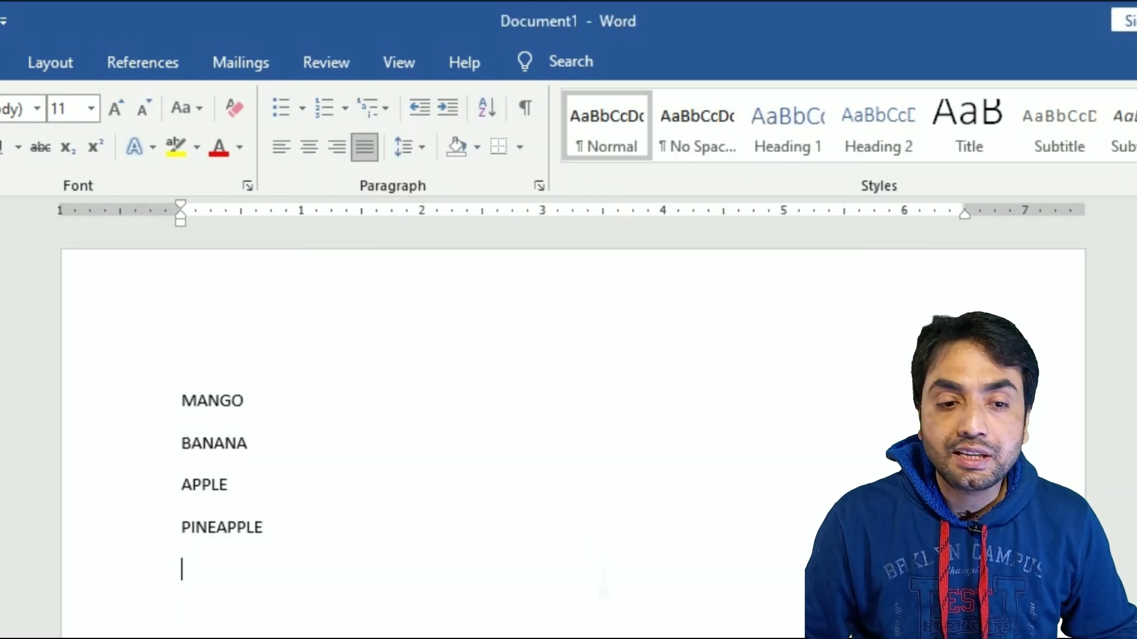
{"action": "left_click_drag", "start_coordinate": [181, 394], "coordinate": [274, 536]}
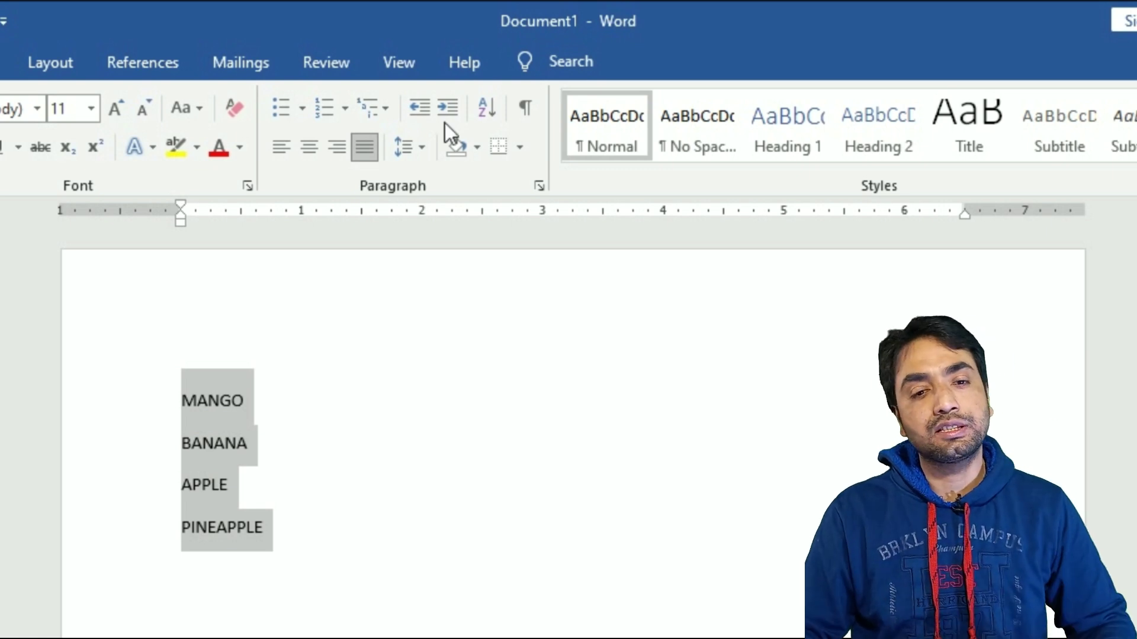
{"action": "left_click", "coordinate": [486, 108]}
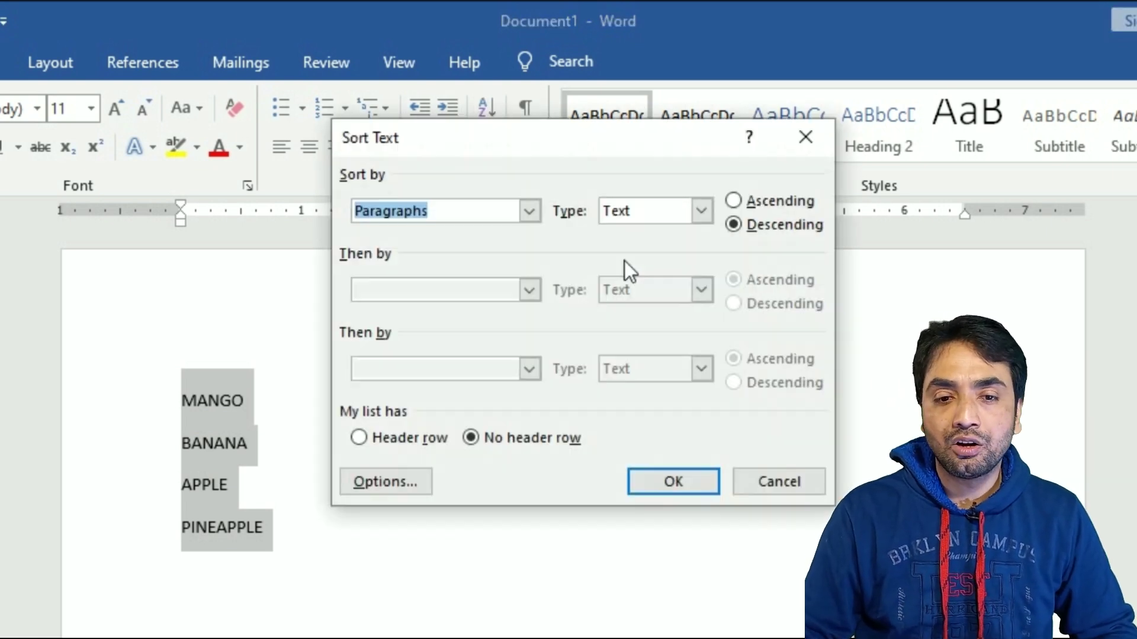
{"action": "left_click", "coordinate": [741, 210]}
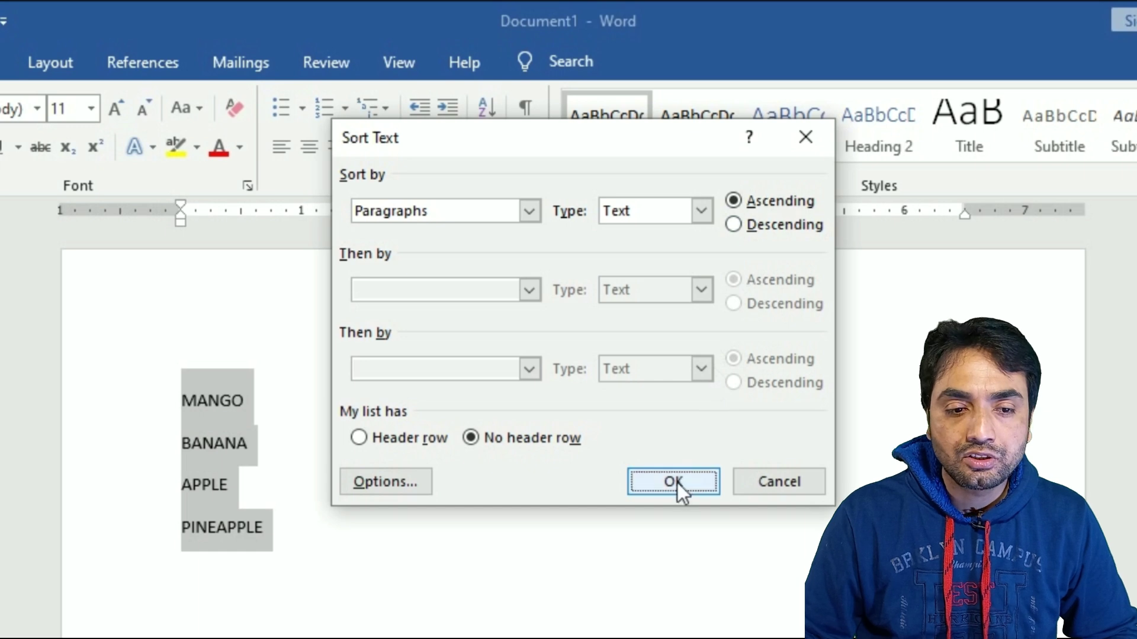
{"action": "left_click", "coordinate": [677, 483]}
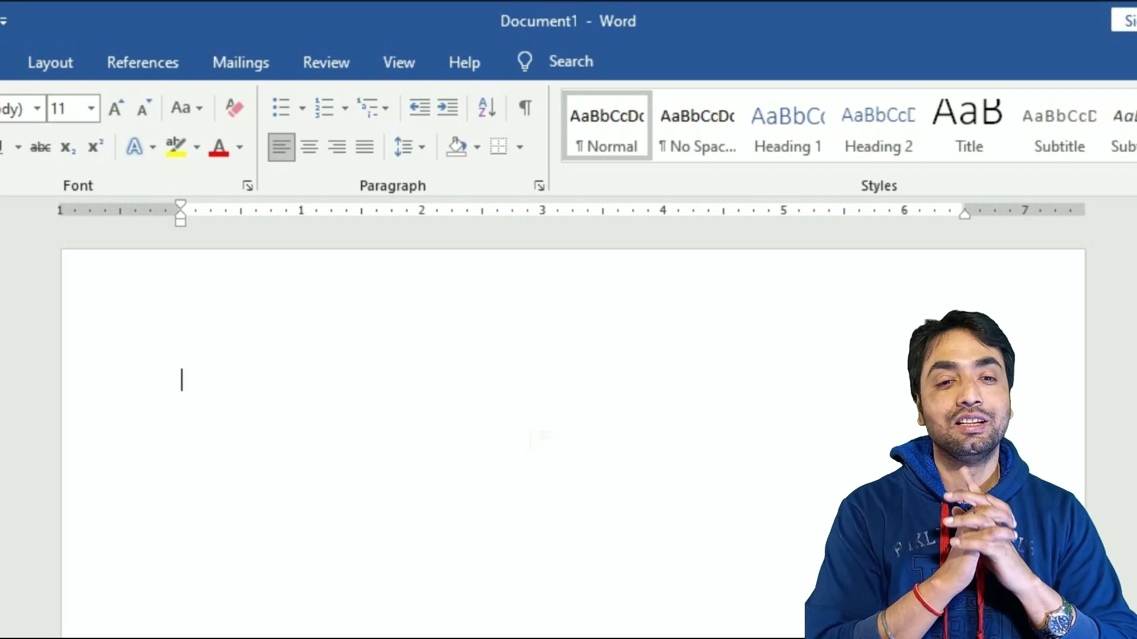
{"action": "type", "text": "RES"}
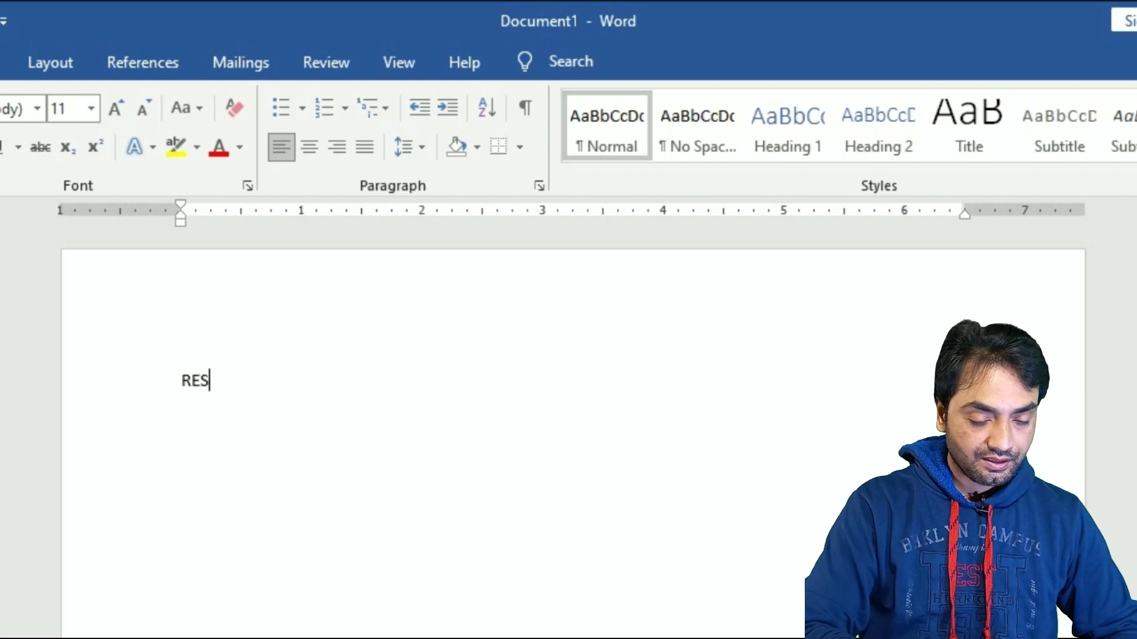
{"action": "type", "text": "UME"}
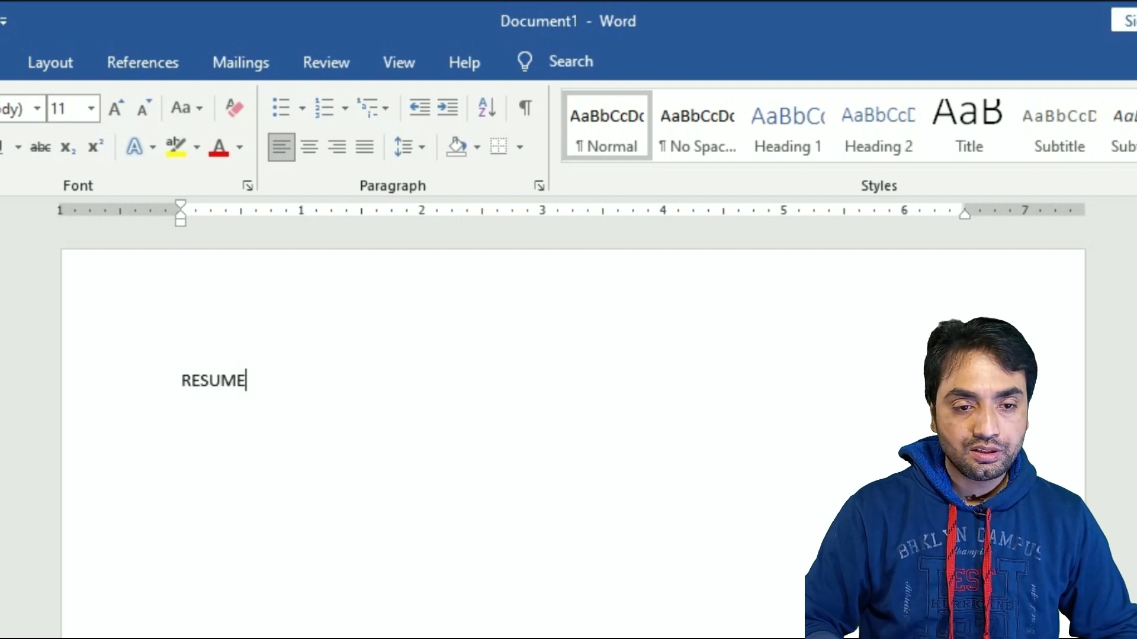
Center the plain RESUME line, then select everything and delete it
{"action": "key", "text": "Return"}
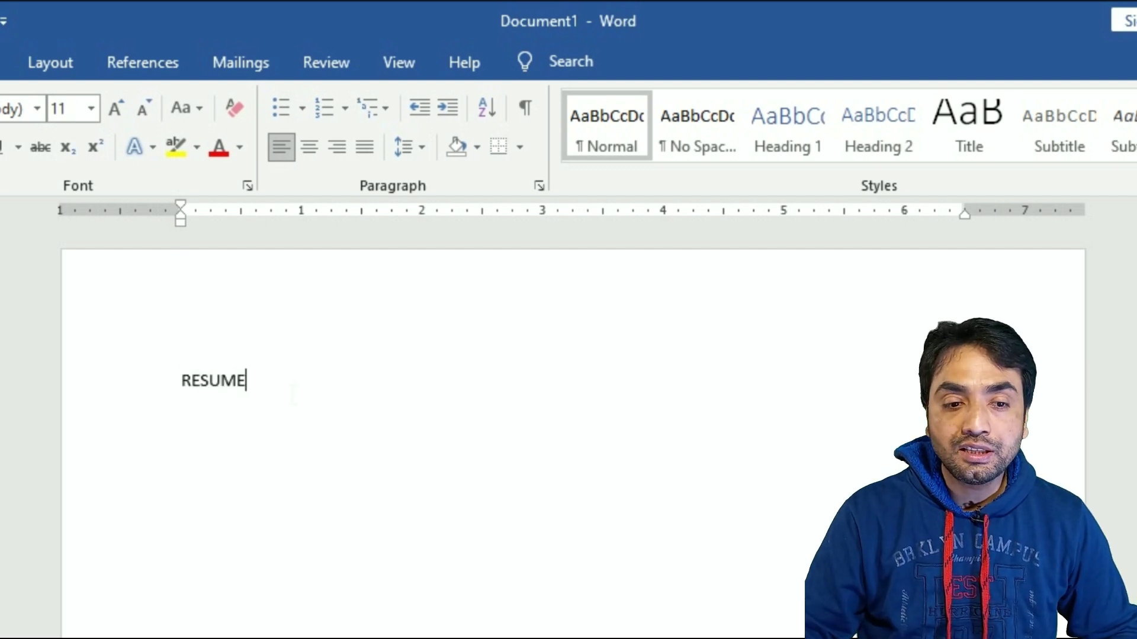
{"action": "left_click", "coordinate": [309, 148]}
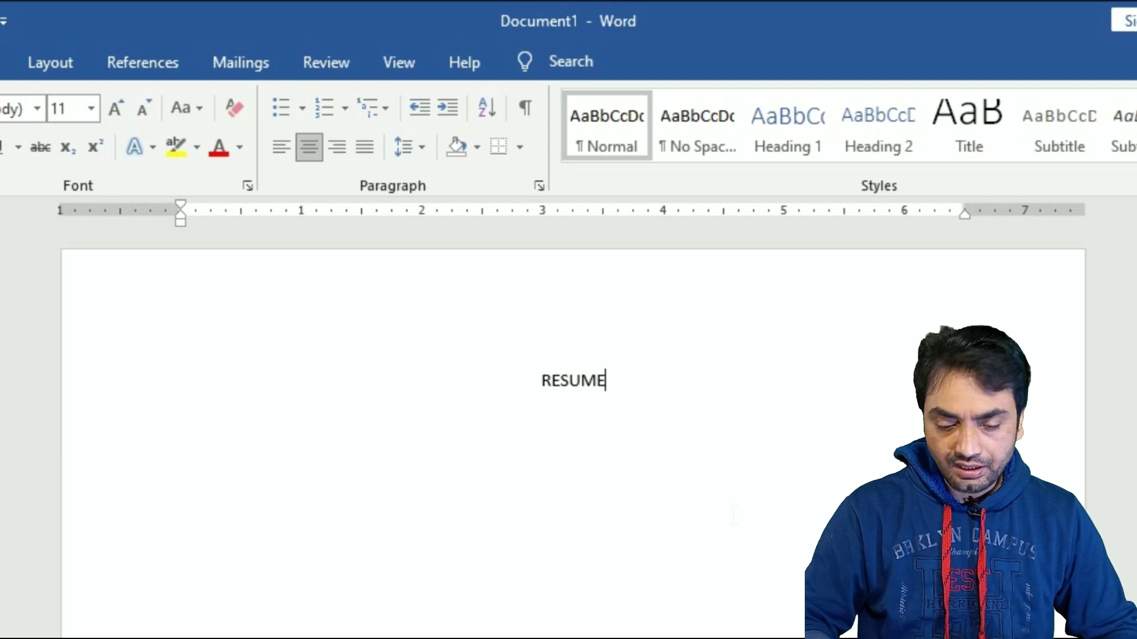
{"action": "key", "text": "ctrl+a"}
{"action": "key", "text": "Delete"}
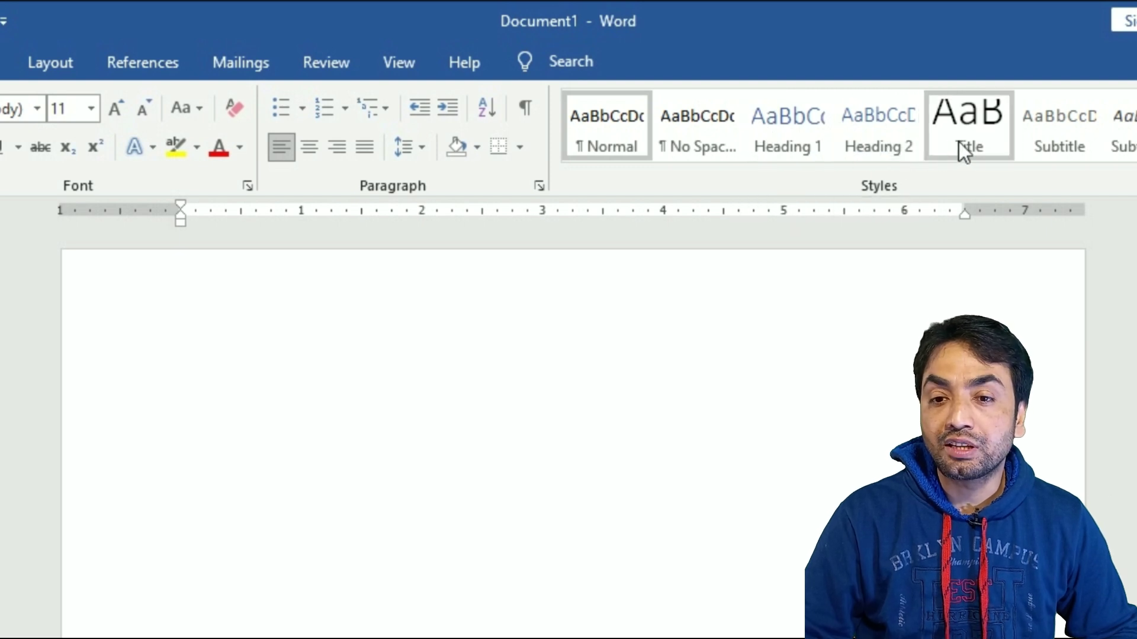
Retype RESUME in Heading 1 style, center it and select the word
{"action": "left_click", "coordinate": [790, 125]}
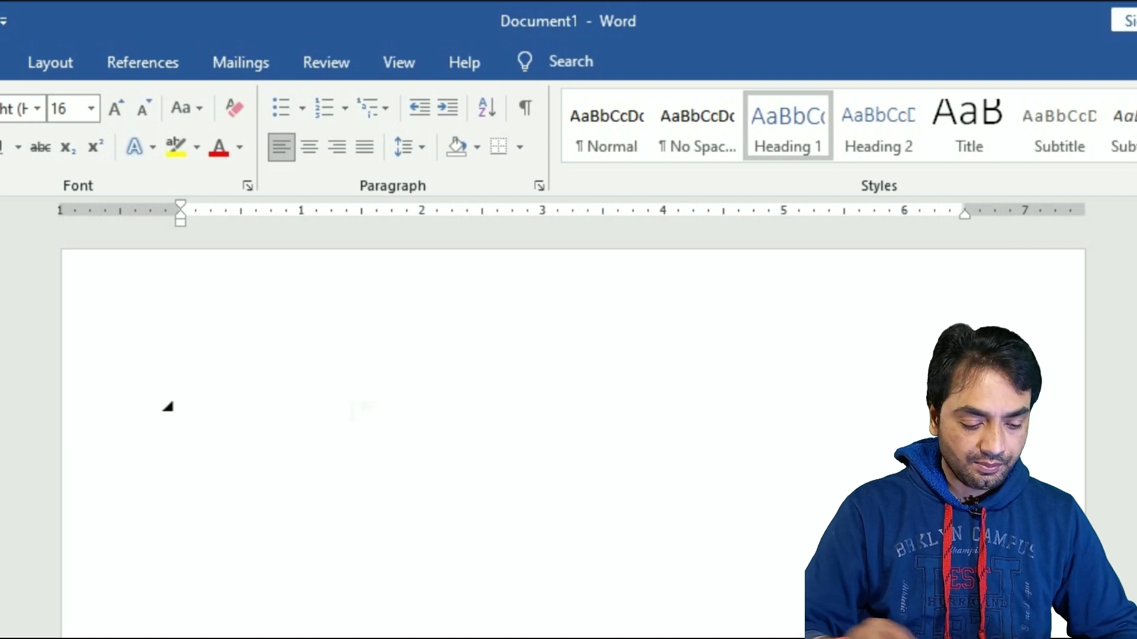
{"action": "type", "text": "RESUME"}
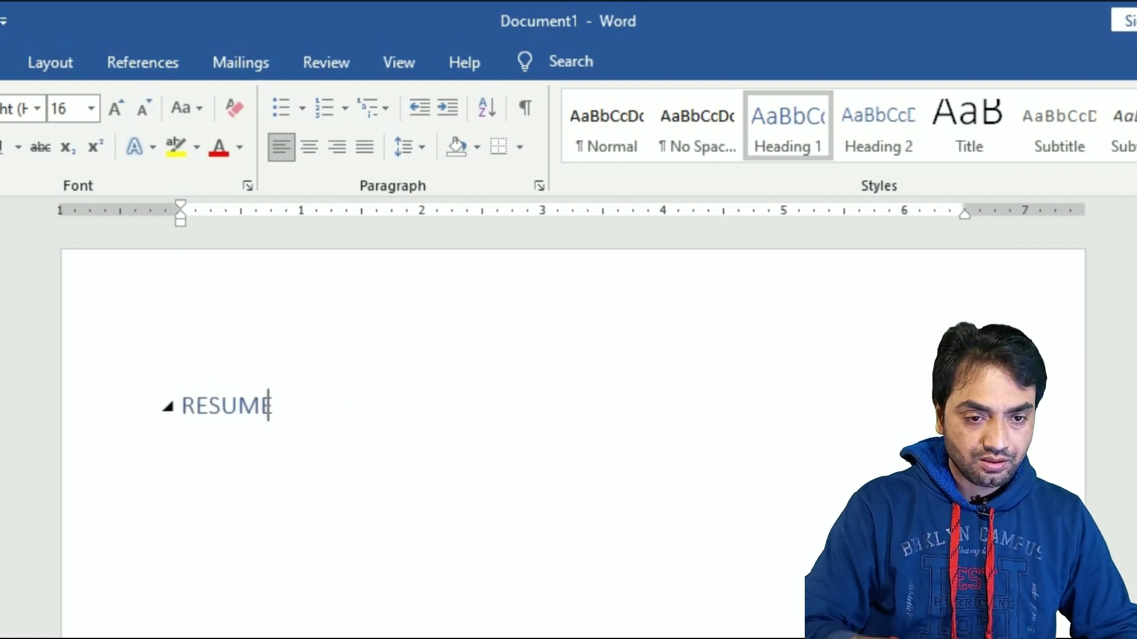
{"action": "key", "text": "ctrl+a"}
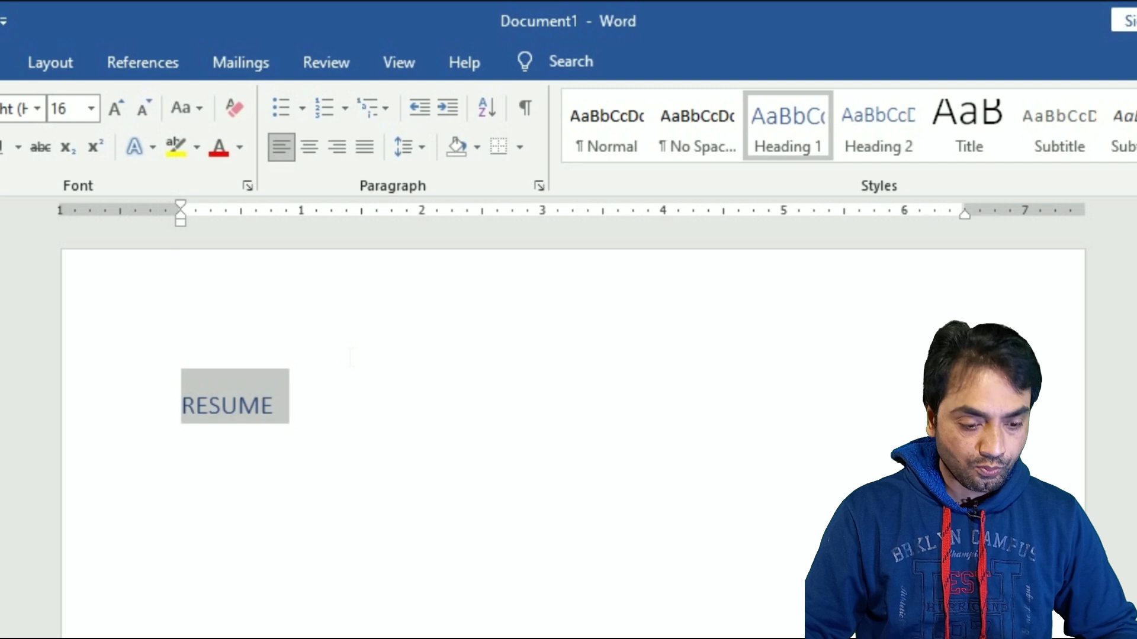
{"action": "left_click", "coordinate": [317, 150]}
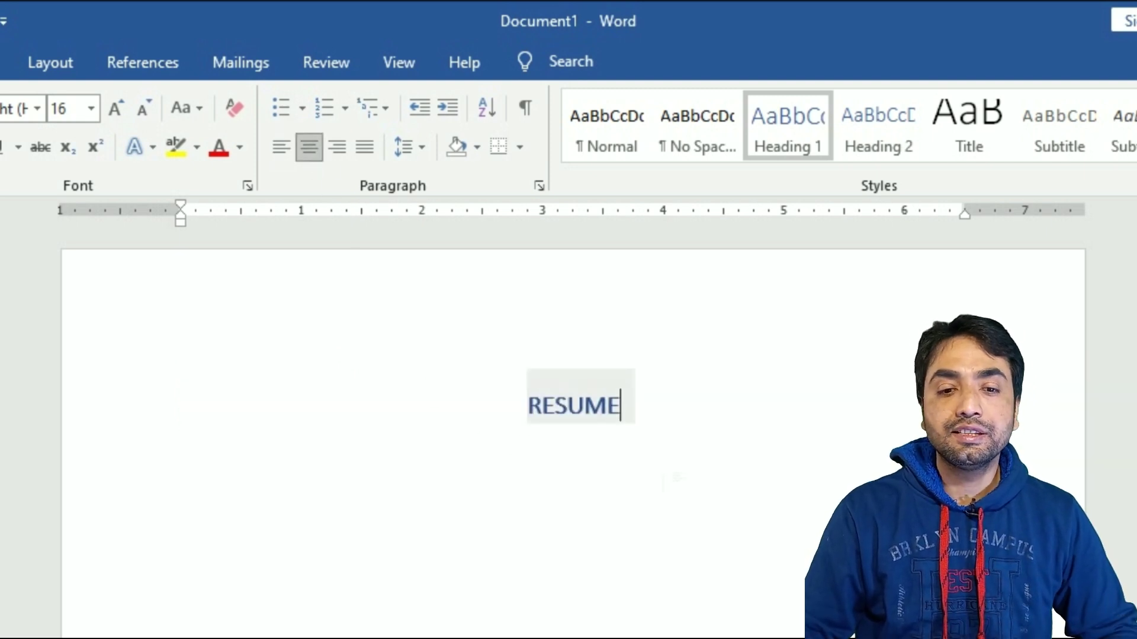
{"action": "left_click", "coordinate": [567, 406]}
{"action": "double_click", "coordinate": [559, 406]}
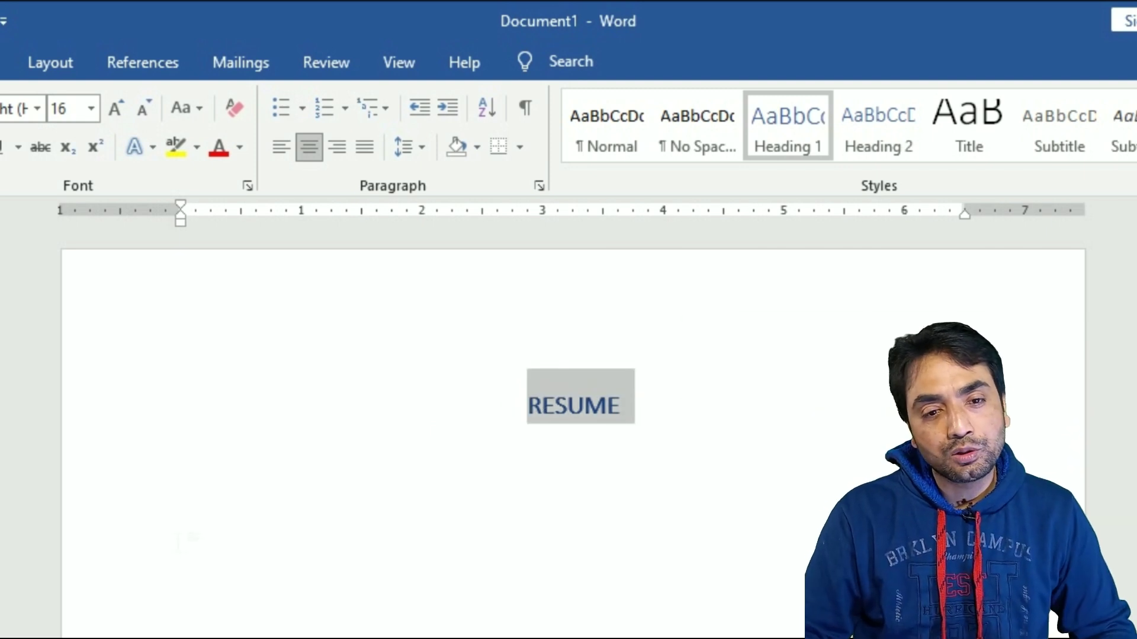
Shade the RESUME paragraph dark navy and make its text white
{"action": "left_click", "coordinate": [483, 150]}
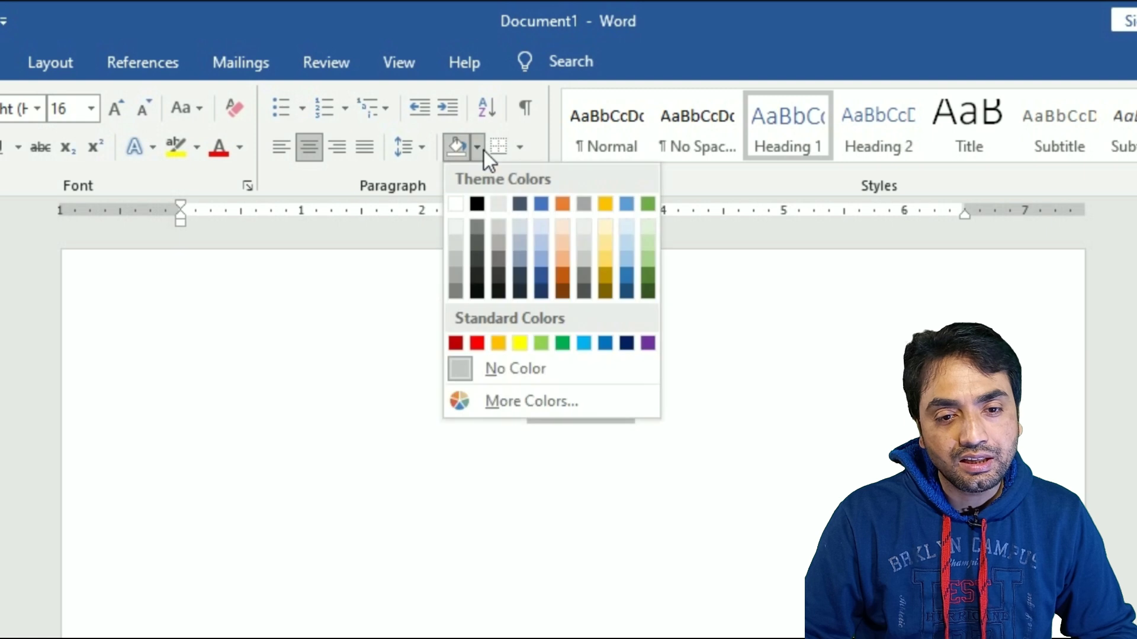
{"action": "left_click", "coordinate": [482, 199]}
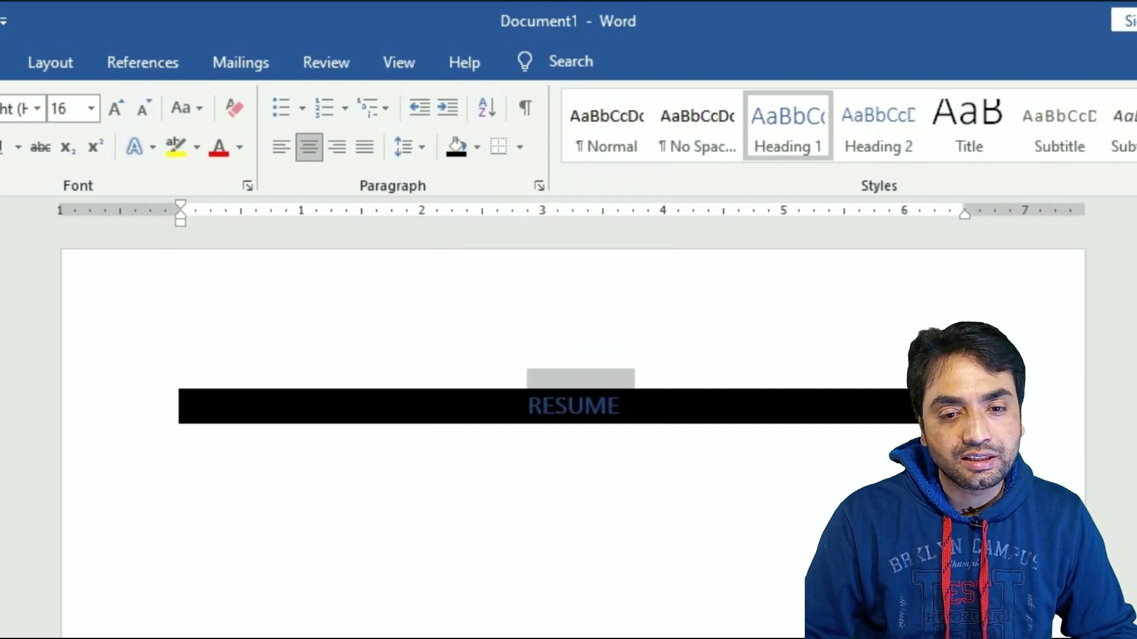
{"action": "left_click", "coordinate": [476, 151]}
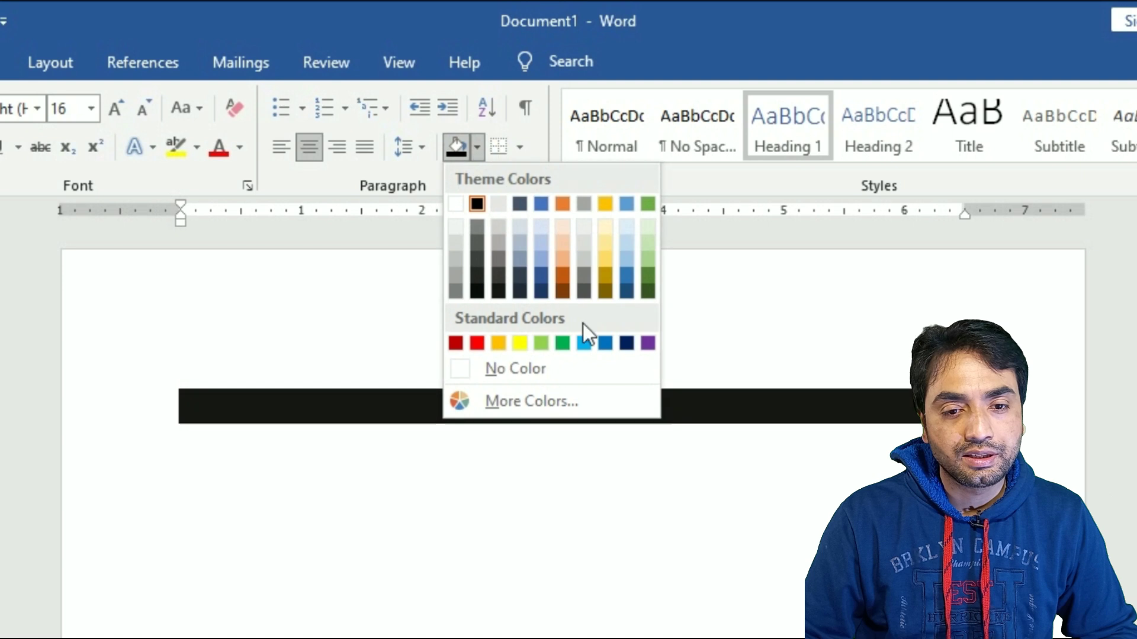
{"action": "left_click", "coordinate": [626, 343]}
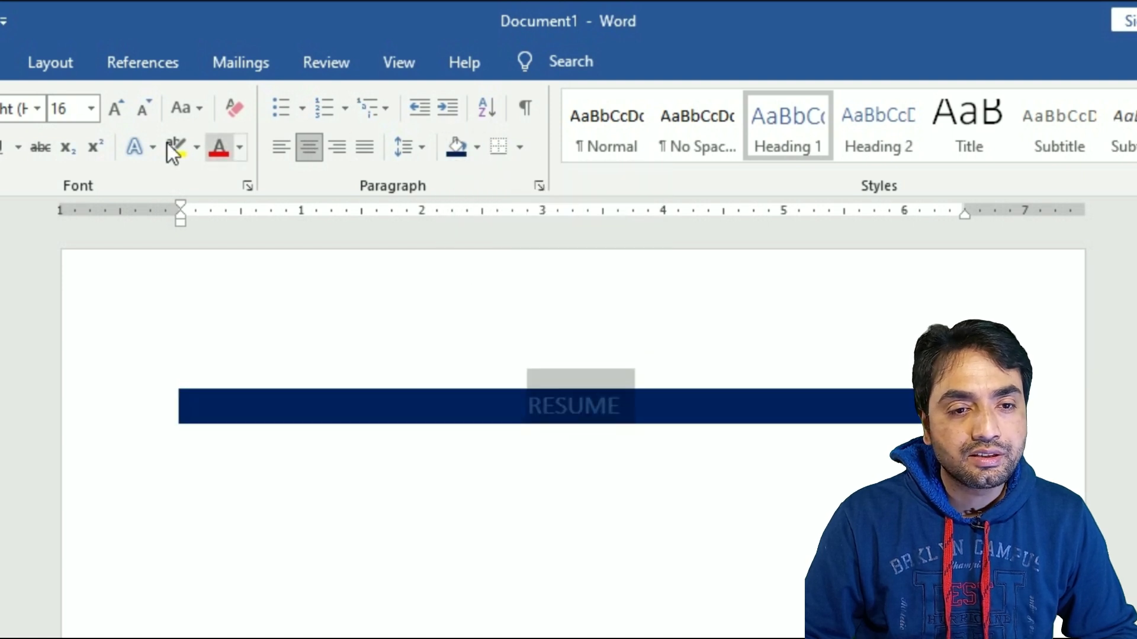
{"action": "left_click", "coordinate": [238, 148]}
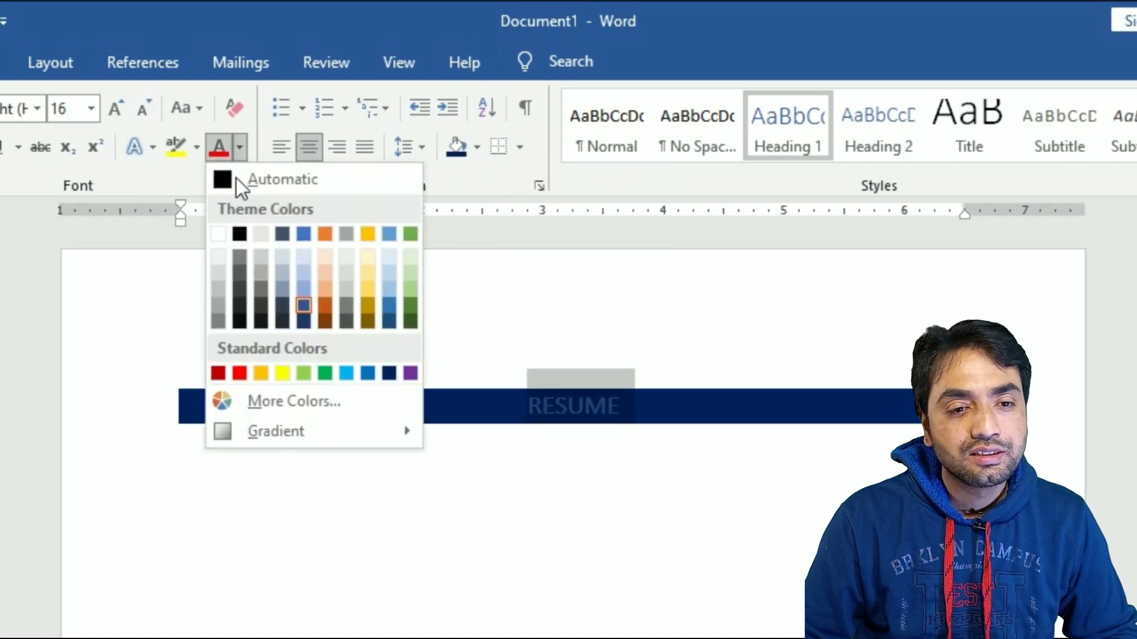
{"action": "left_click", "coordinate": [219, 232]}
Add and remove an empty line above RESUME, then start a plain line below the band
{"action": "key", "text": "Left"}
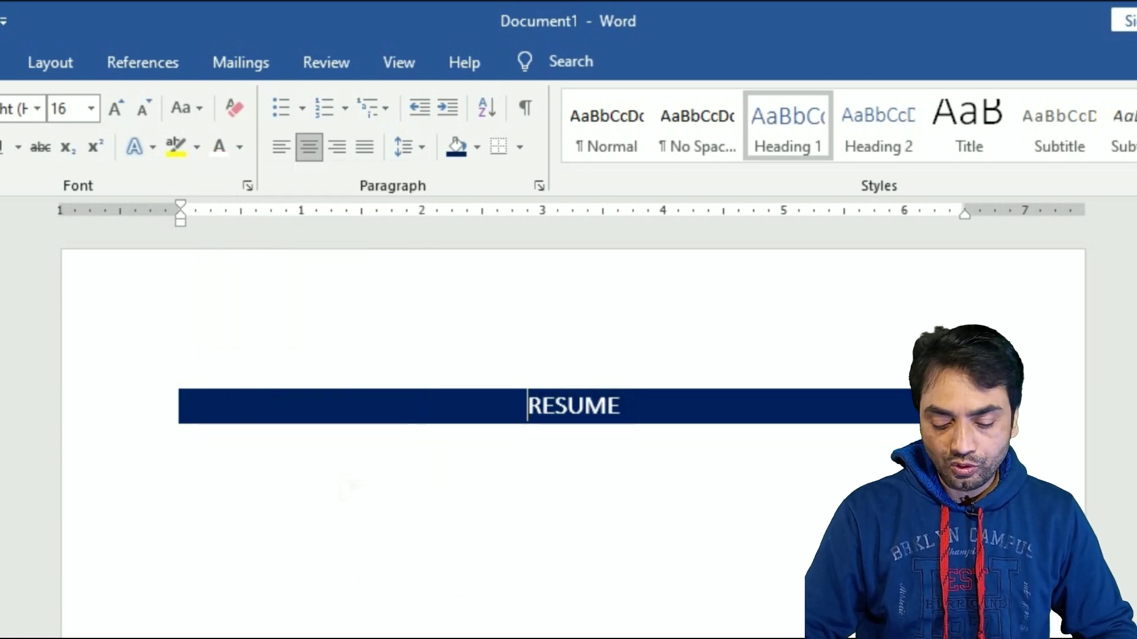
{"action": "key", "text": "Return"}
{"action": "key", "text": "Return"}
{"action": "key", "text": "Return"}
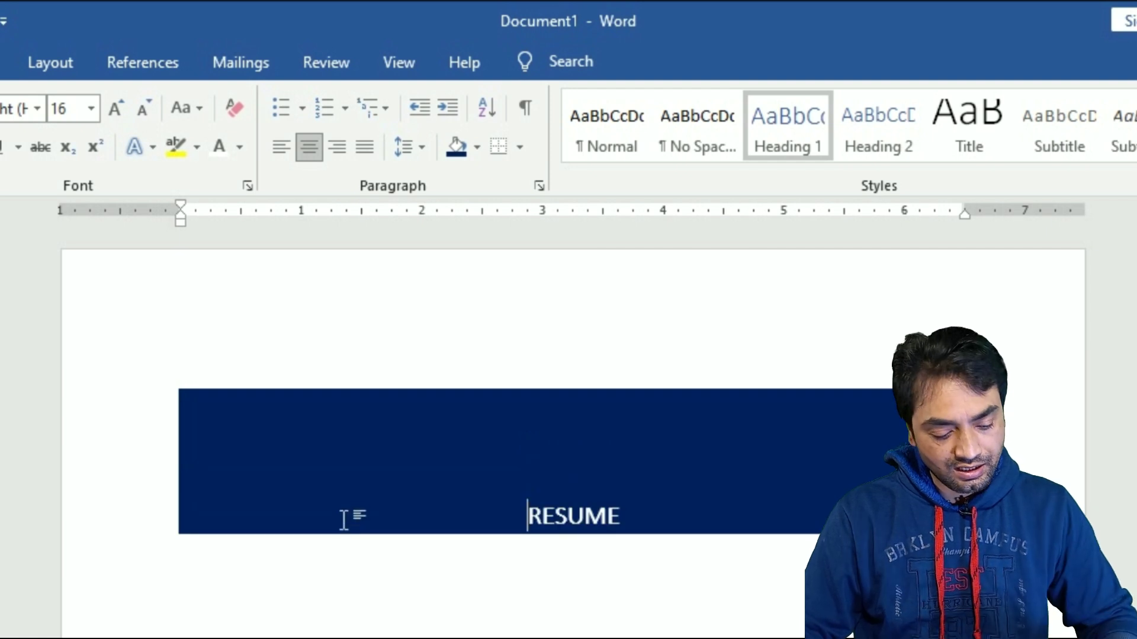
{"action": "key", "text": "BackSpace"}
{"action": "key", "text": "BackSpace"}
{"action": "key", "text": "BackSpace"}
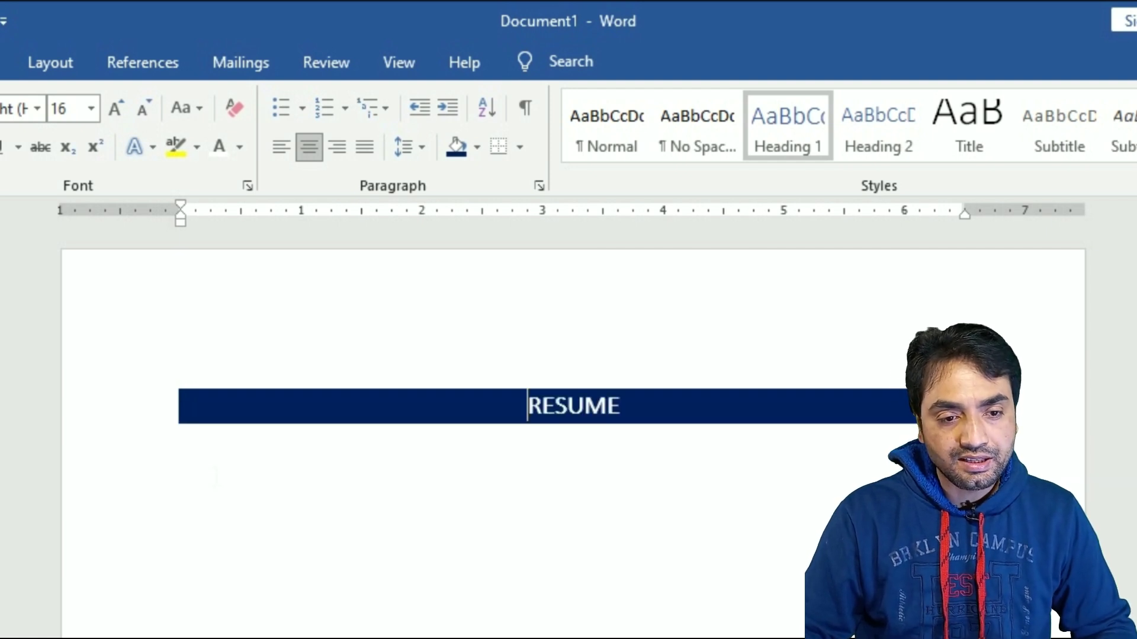
{"action": "left_click", "coordinate": [213, 477]}
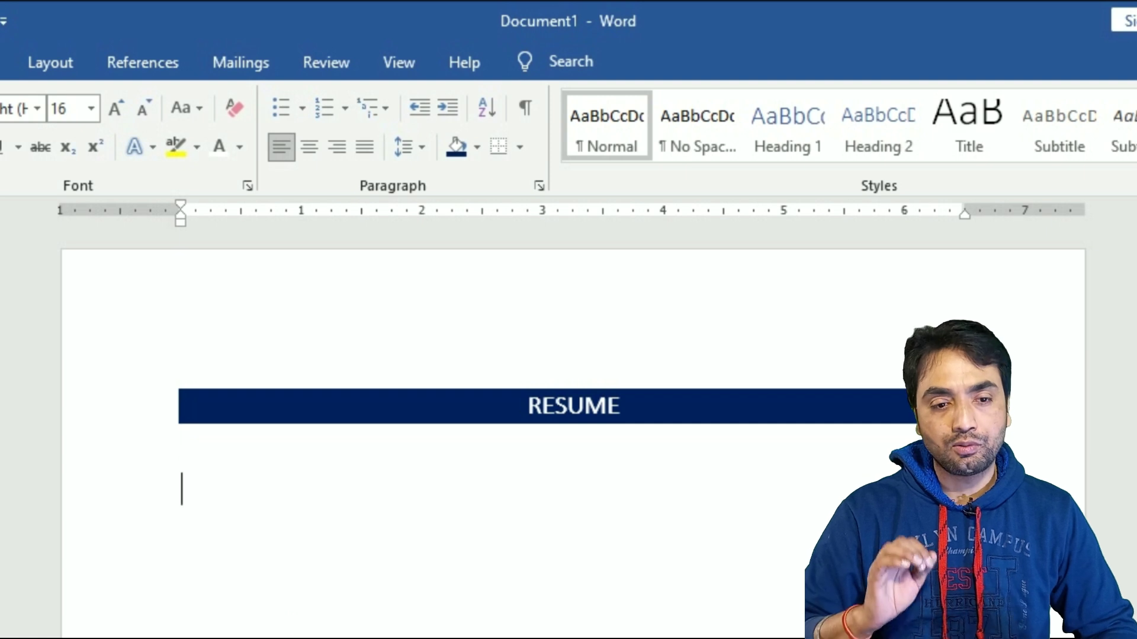
{"action": "type", "text": "Name"}
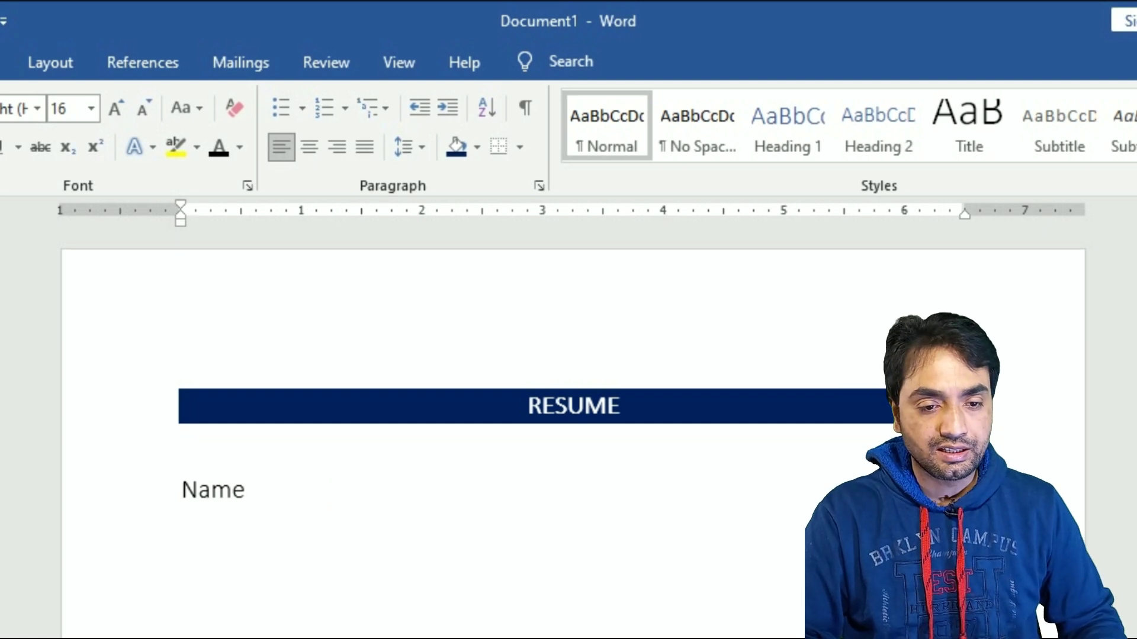
{"action": "key", "text": "Tab"}
{"action": "key", "text": "Tab"}
{"action": "key", "text": "Tab"}
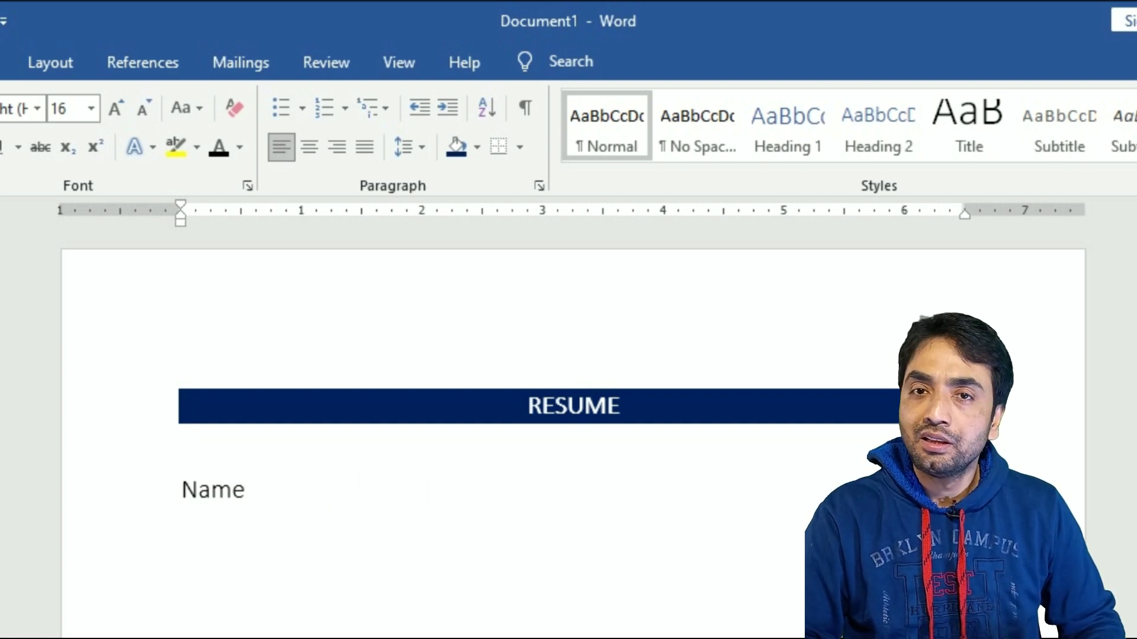
{"action": "key", "text": "Tab"}
{"action": "key", "text": "Tab"}
{"action": "type", "text": ":"}
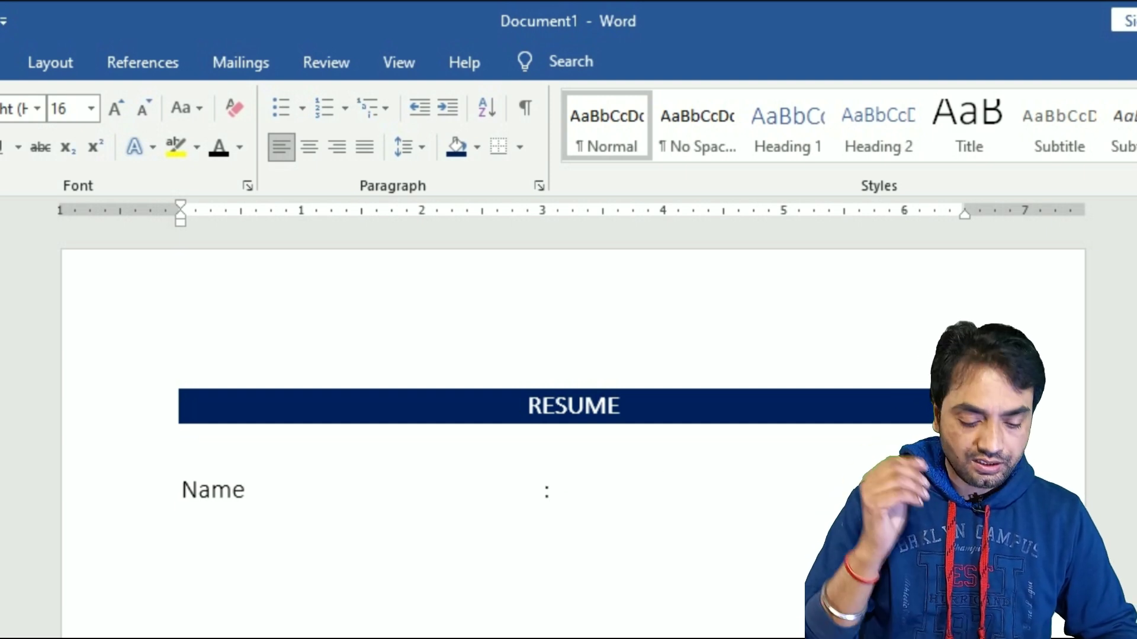
{"action": "type", "text": "Kumar"}
{"action": "key", "text": "Return"}
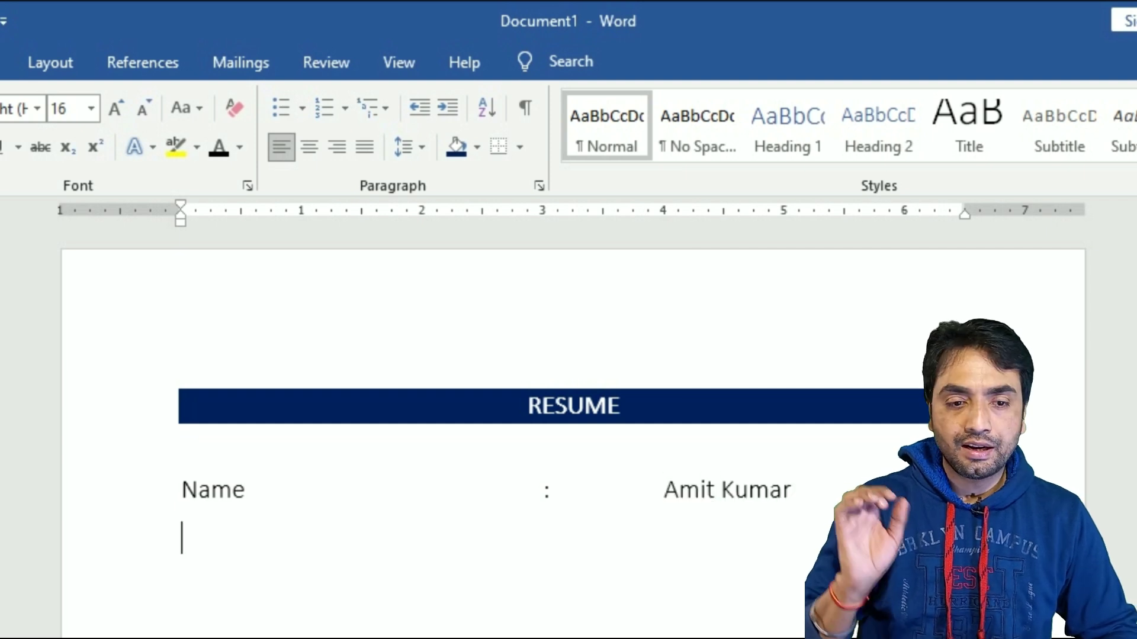
{"action": "type", "text": "Fathers Name"}
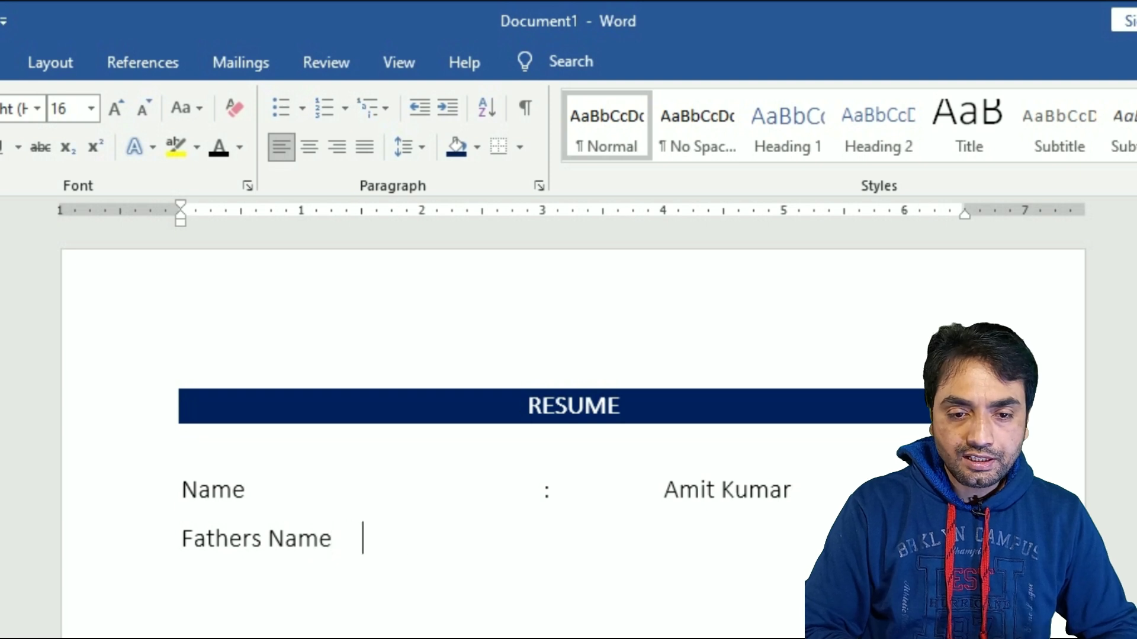
{"action": "key", "text": "Tab"}
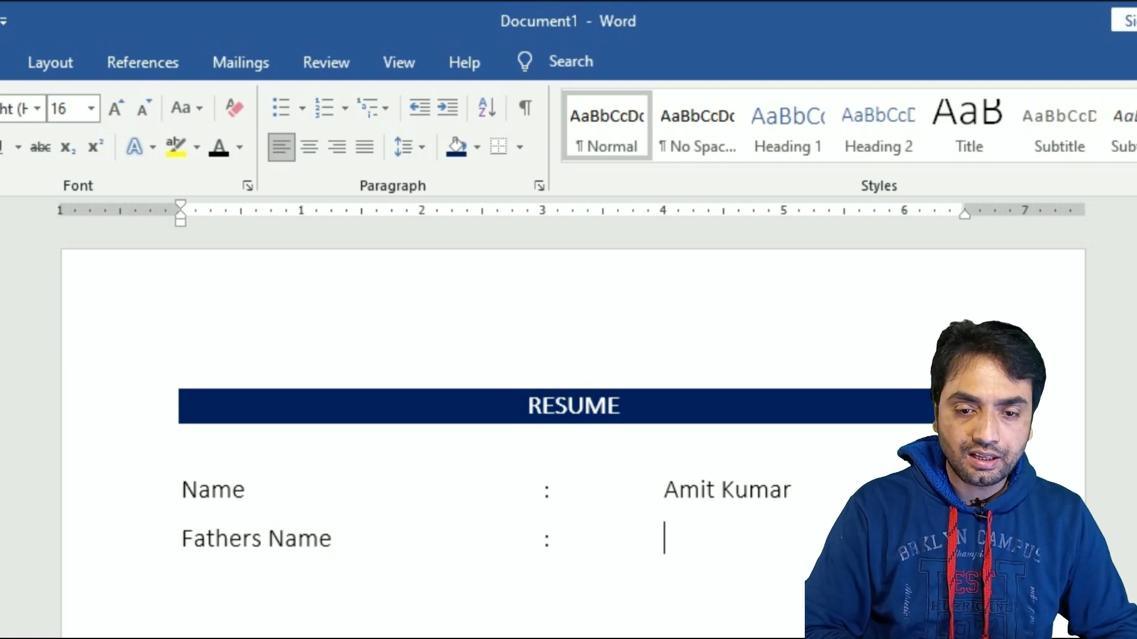
{"action": "type", "text": "Ama"}
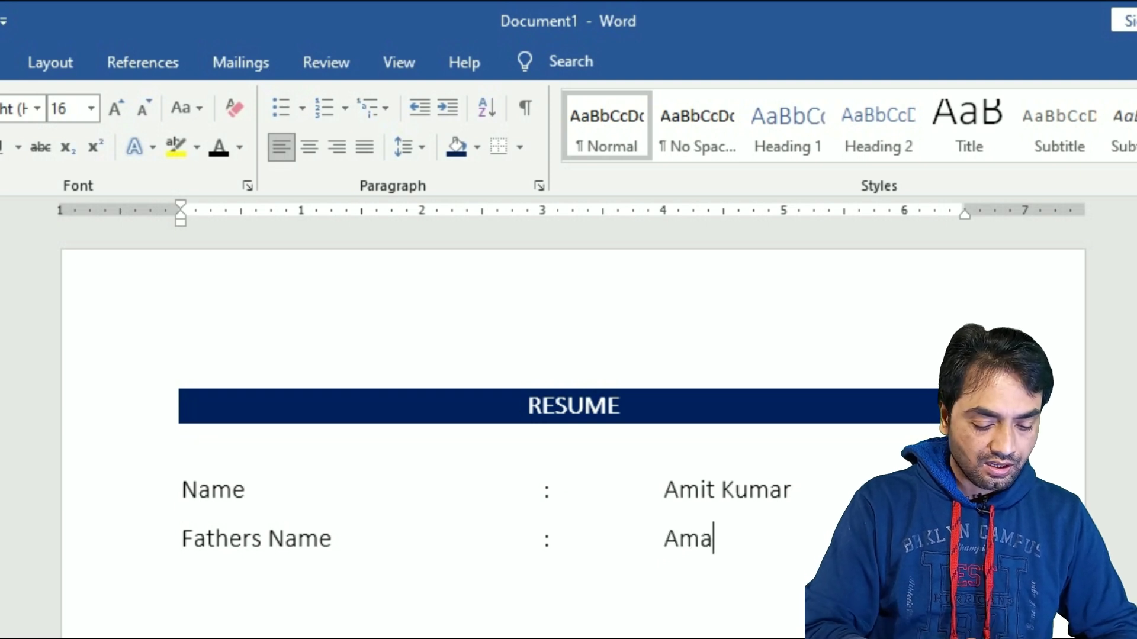
{"action": "type", "text": "n Kumar"}
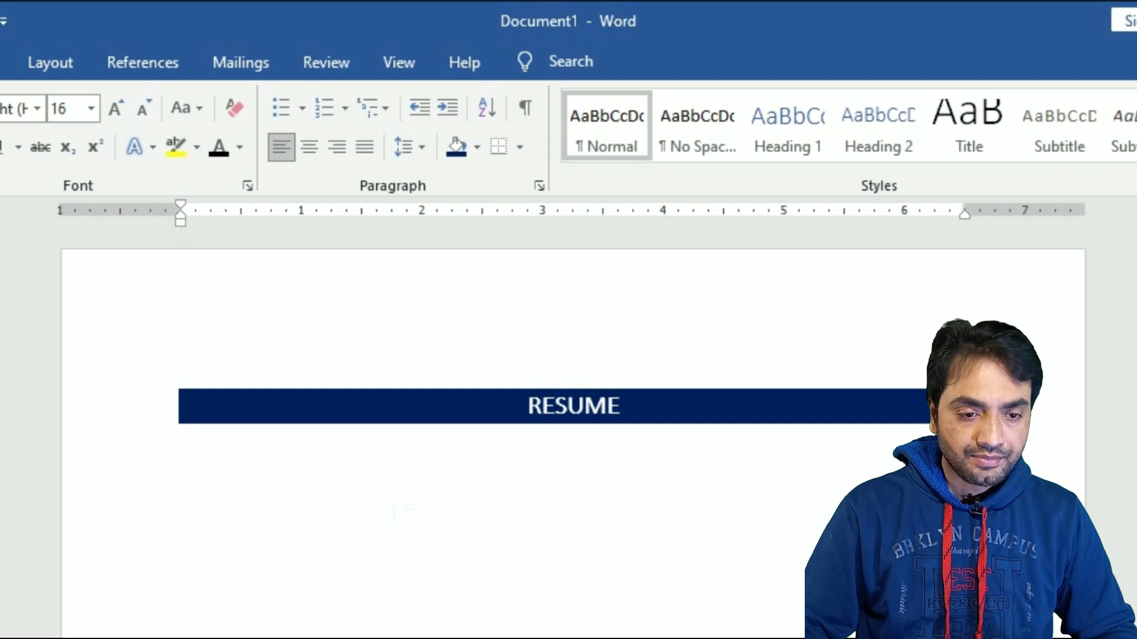
Type Name and add left tab stops at 3 and 4 inches on the ruler
{"action": "type", "text": "Name"}
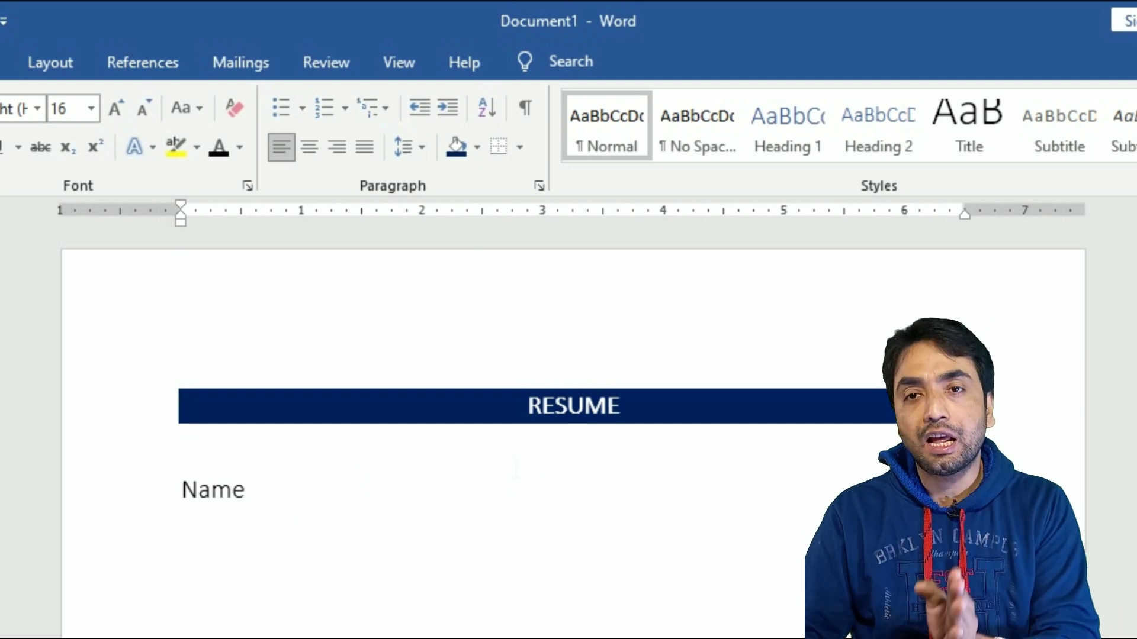
{"action": "left_click", "coordinate": [541, 212]}
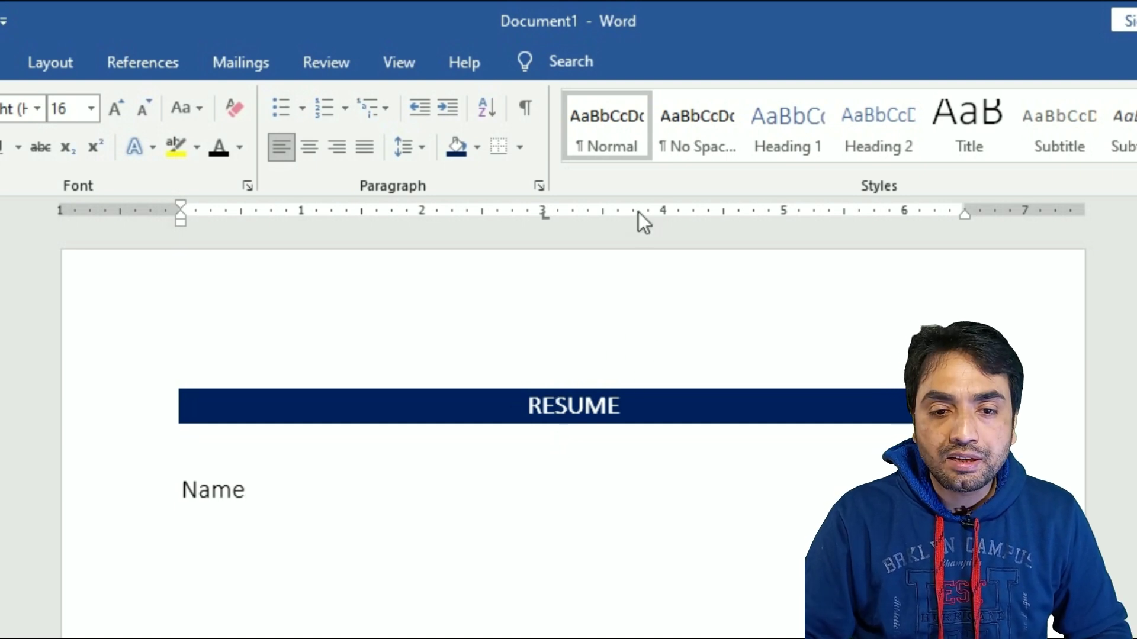
{"action": "left_click", "coordinate": [661, 213]}
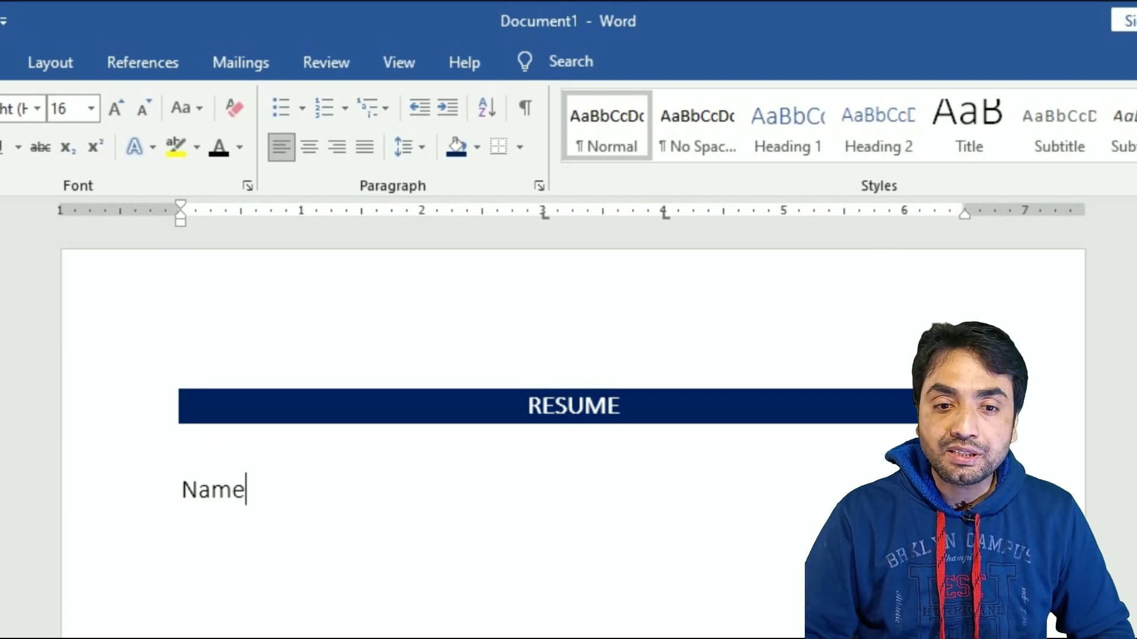
Fill in the Name, Fathers Name and Date of Birth lines with tab-aligned colons and values
{"action": "key", "text": "Tab"}
{"action": "type", "text": ":"}
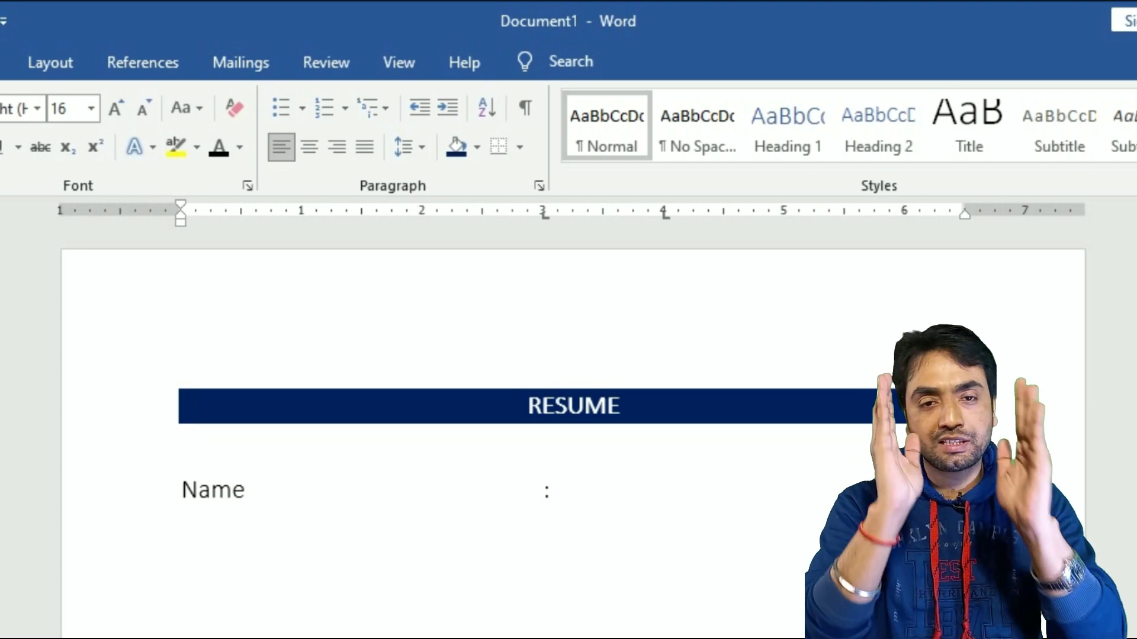
{"action": "key", "text": "Tab"}
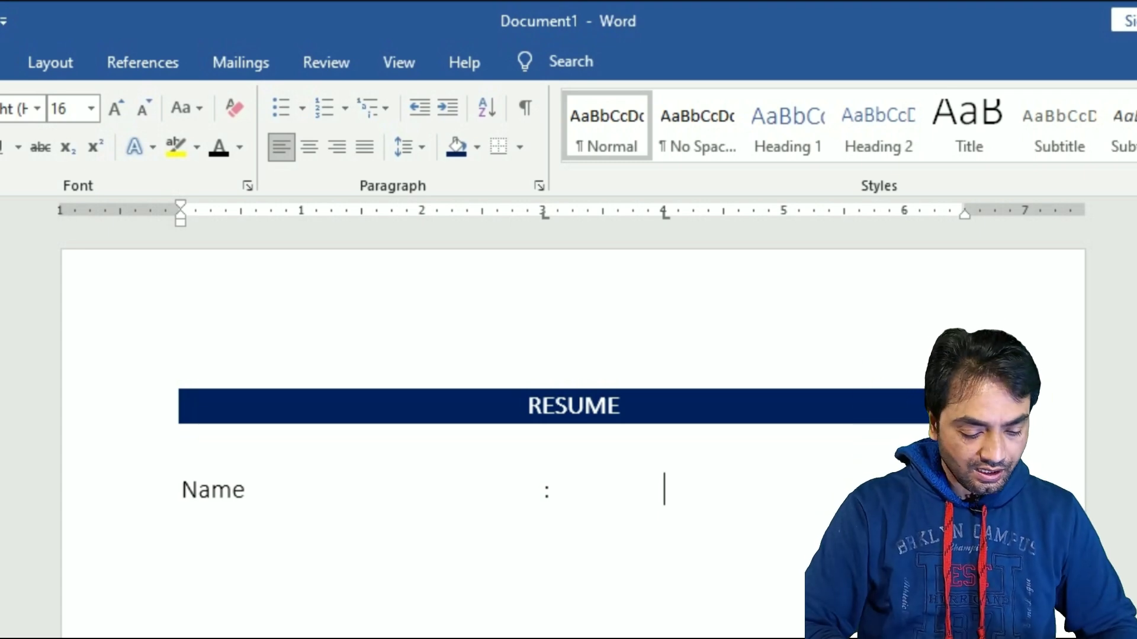
{"action": "type", "text": "Ku"}
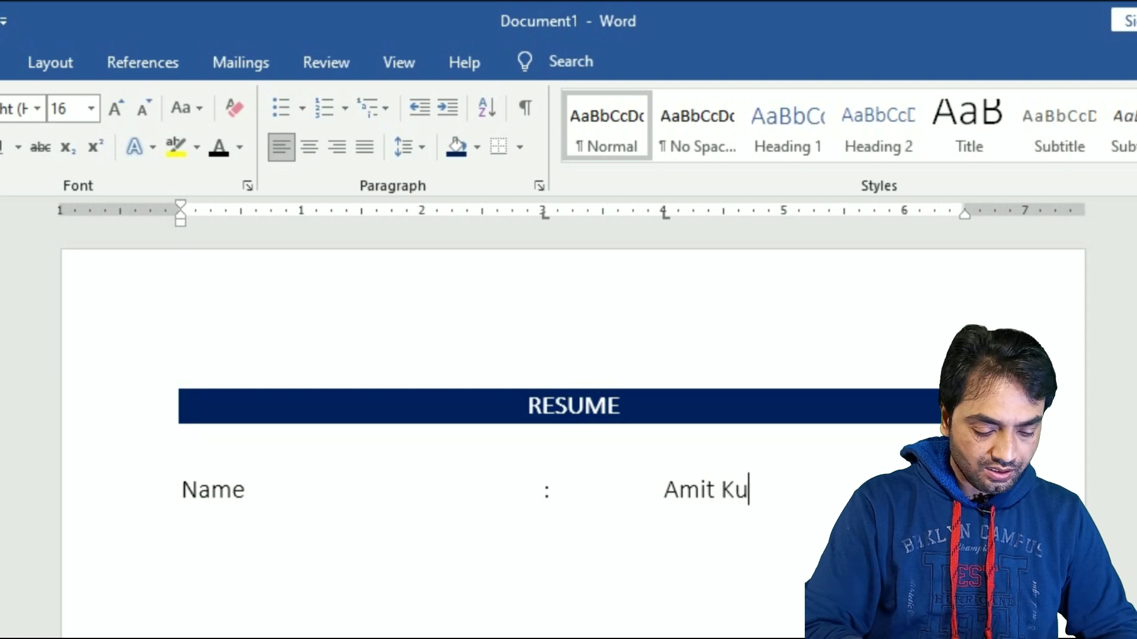
{"action": "type", "text": "mar Fathers "}
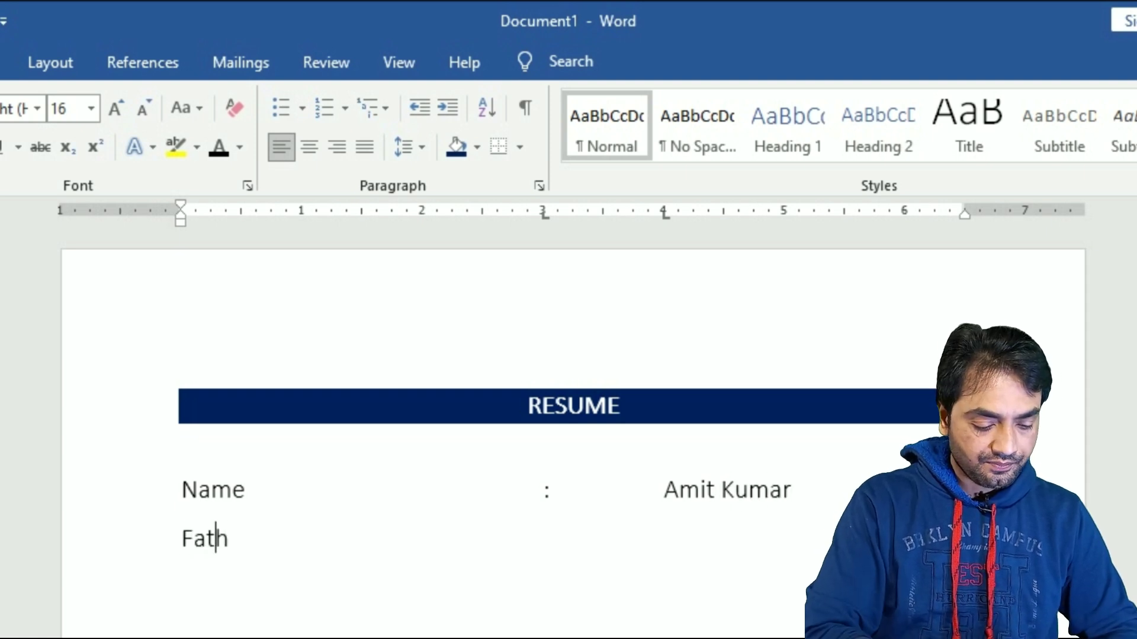
{"action": "type", "text": "Name"}
{"action": "key", "text": "Tab"}
{"action": "type", "text": ":"}
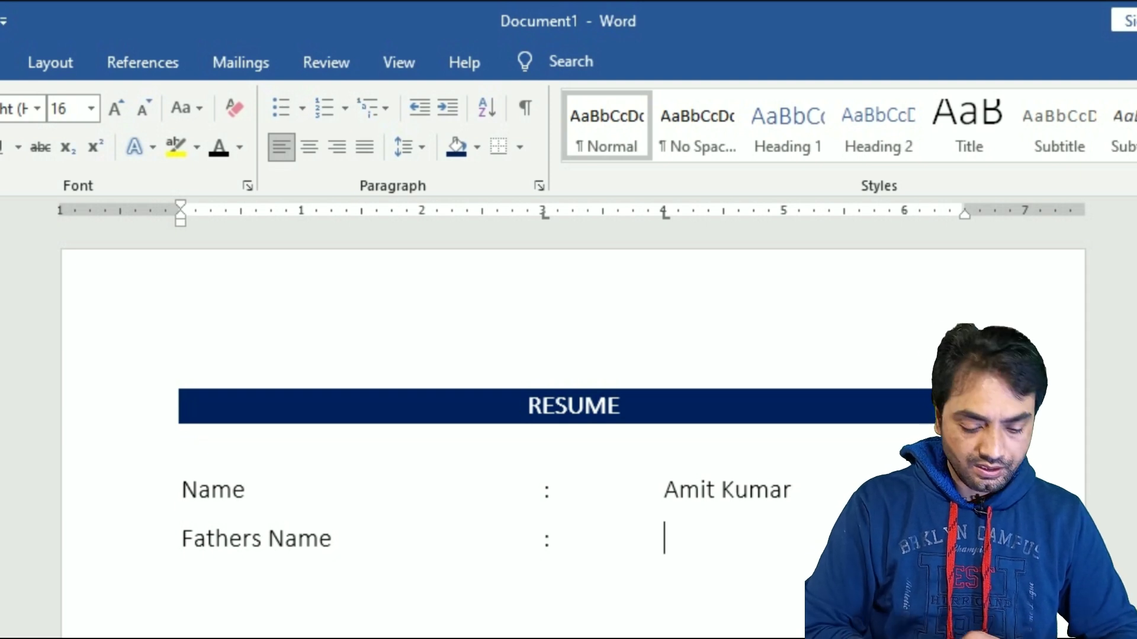
{"action": "type", "text": "Aman K"}
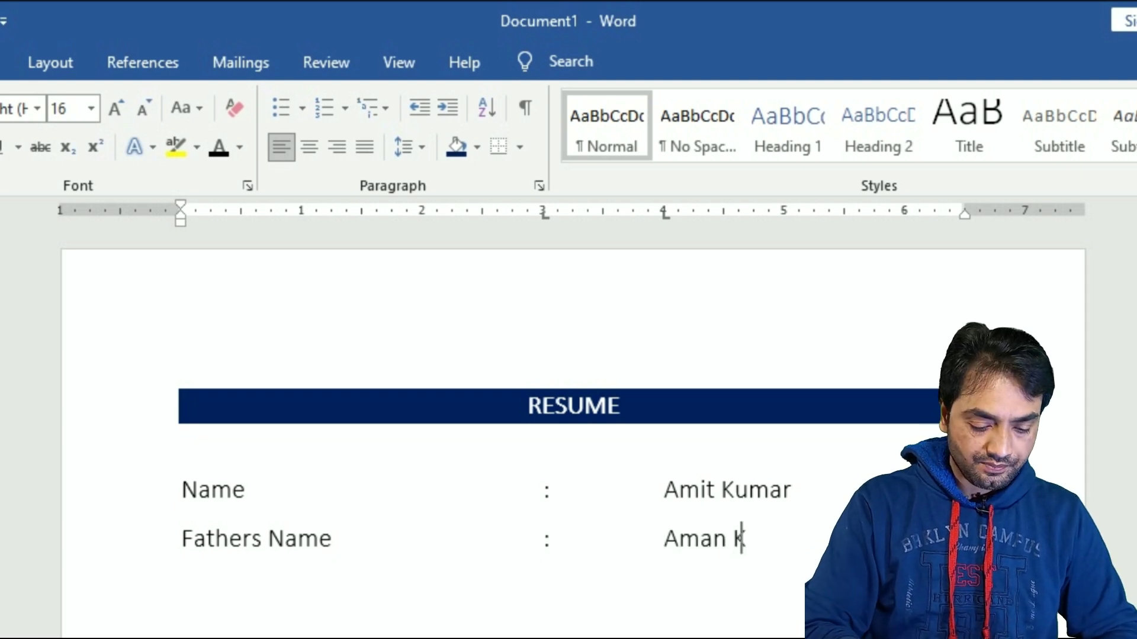
{"action": "type", "text": "umar "}
{"action": "type", "text": "Date of Birth : "}
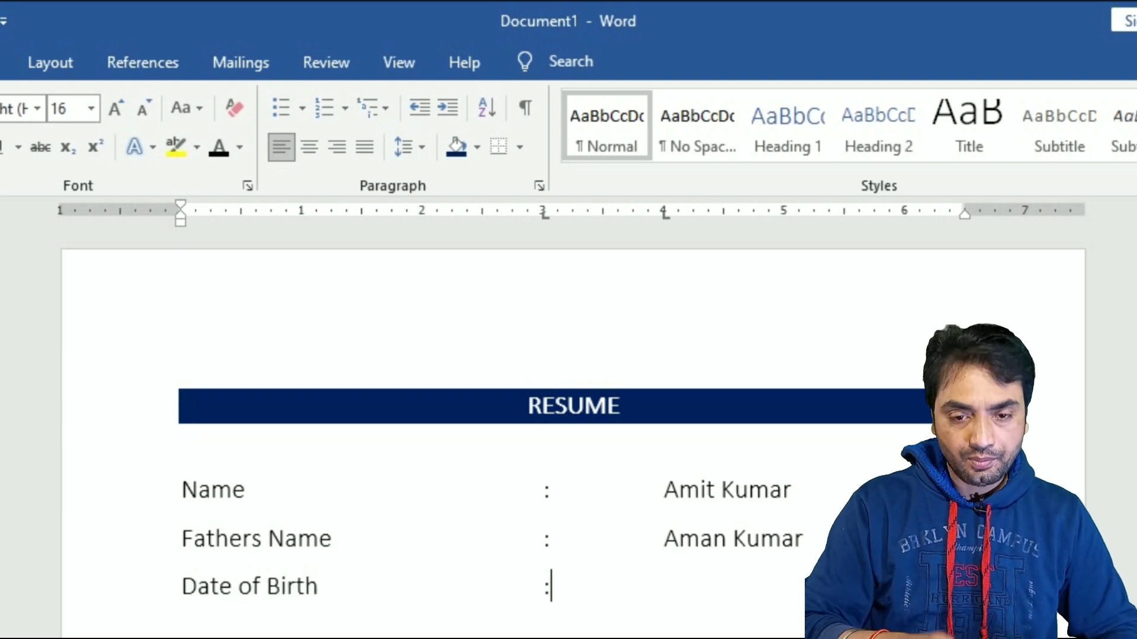
{"action": "type", "text": "01/01/2001"}
{"action": "key", "text": "Return"}
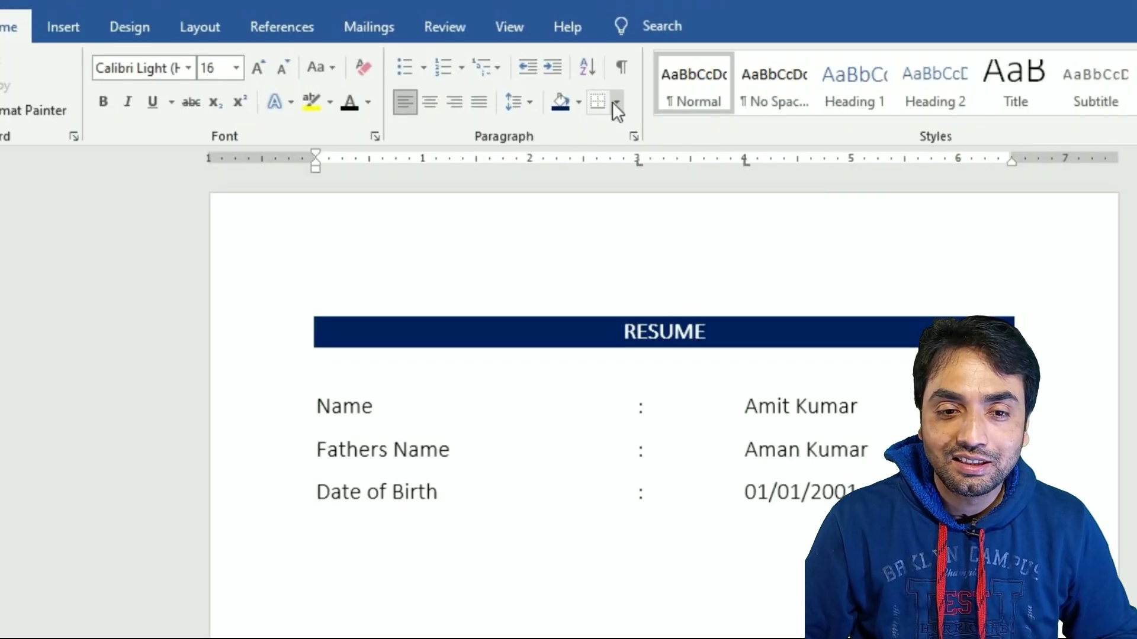
{"action": "left_click", "coordinate": [518, 148]}
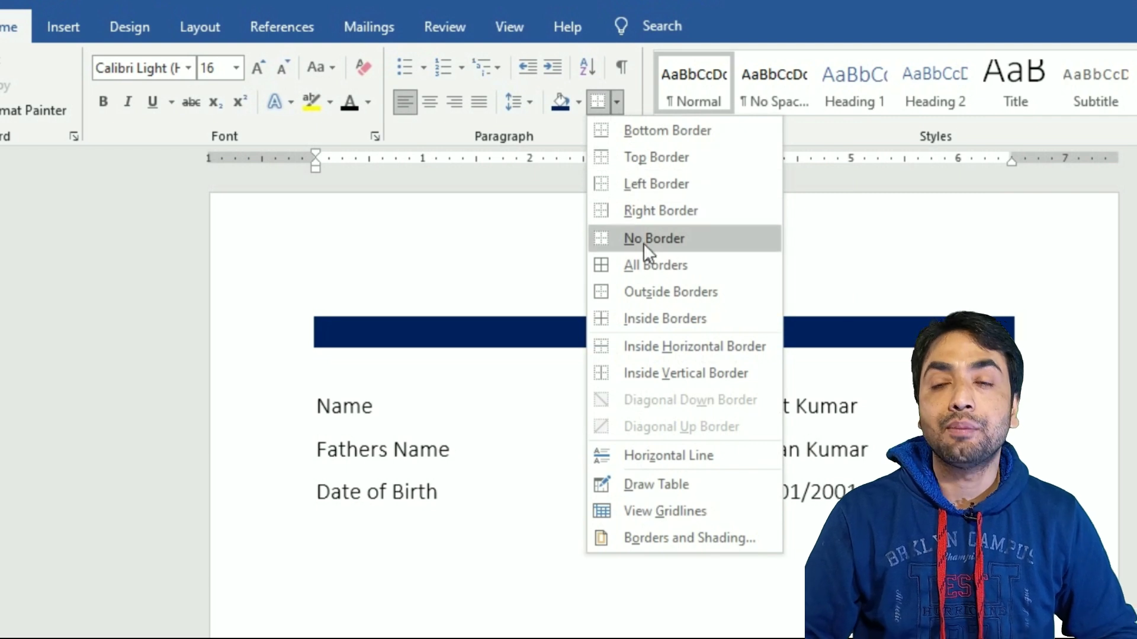
{"action": "left_click", "coordinate": [426, 349]}
{"action": "left_click", "coordinate": [62, 30]}
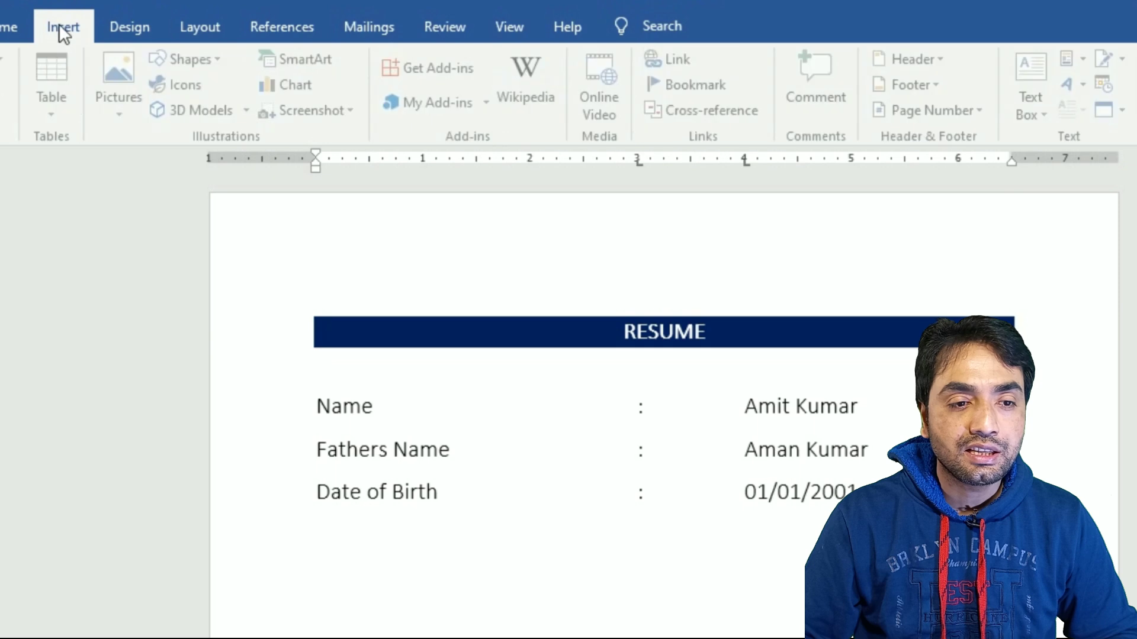
{"action": "left_click", "coordinate": [59, 119]}
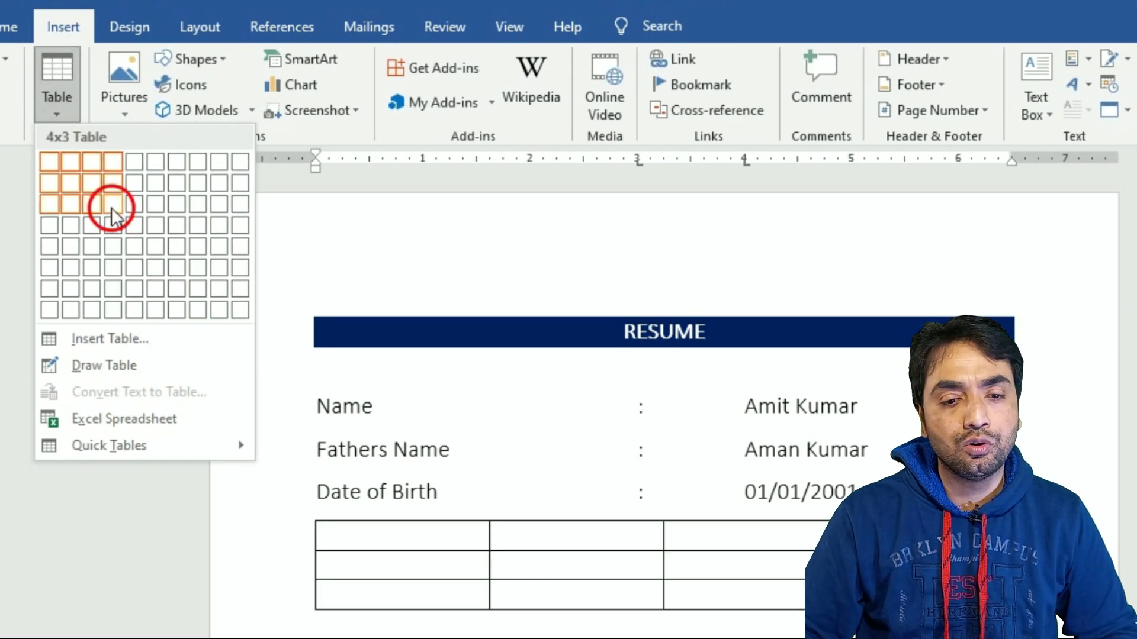
{"action": "left_click", "coordinate": [112, 207]}
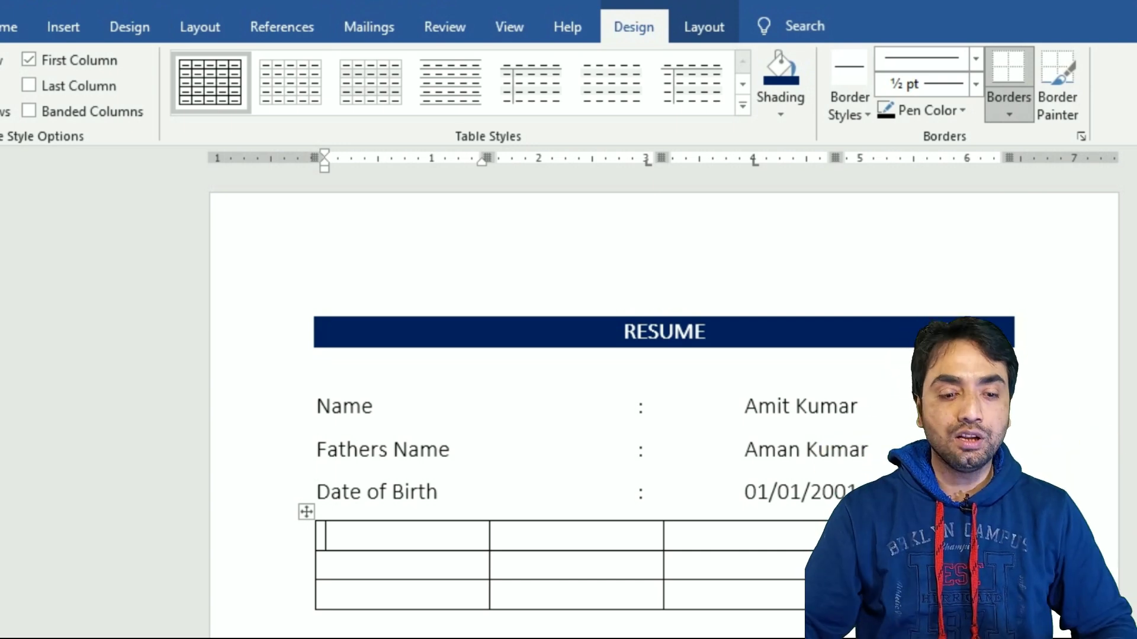
{"action": "key", "text": "ctrl+z"}
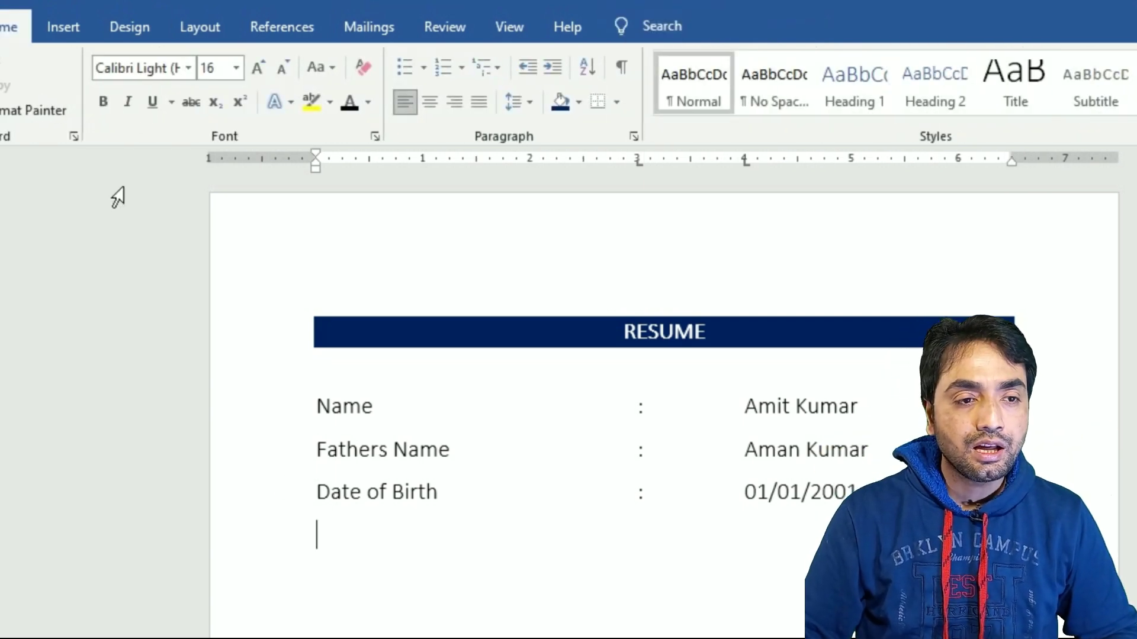